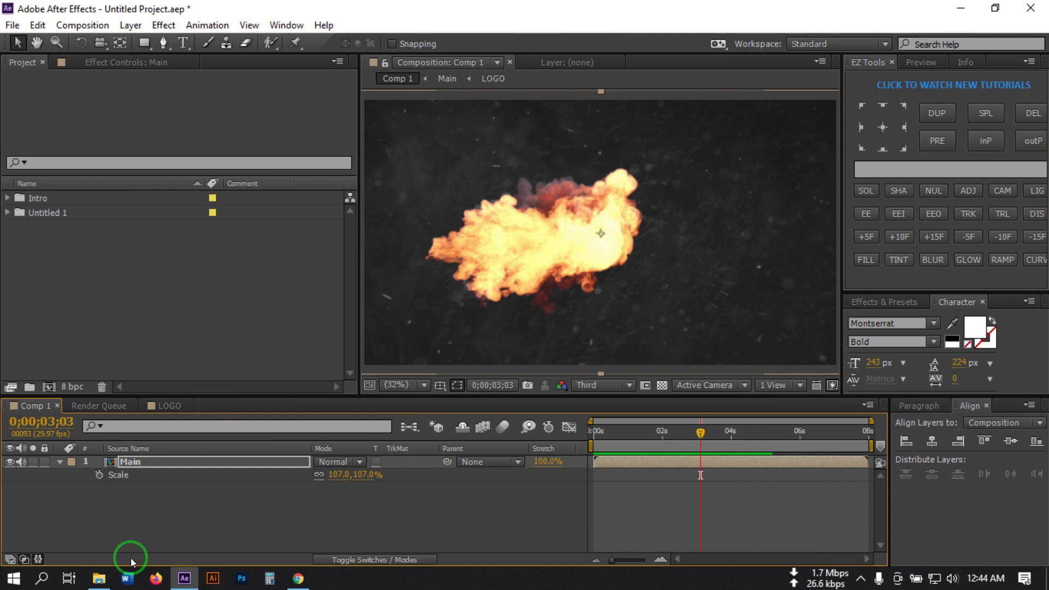
- Switch to File Explorer and look over all the source files in the Footages folder
click(98, 578)
click(290, 296)
drag(161, 405, 629, 246)
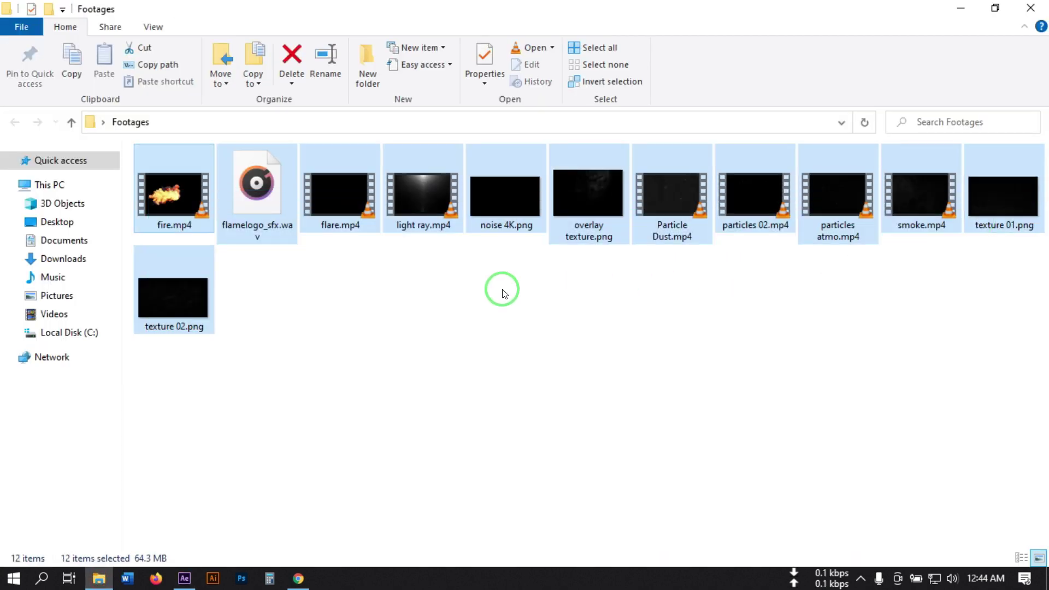
click(468, 294)
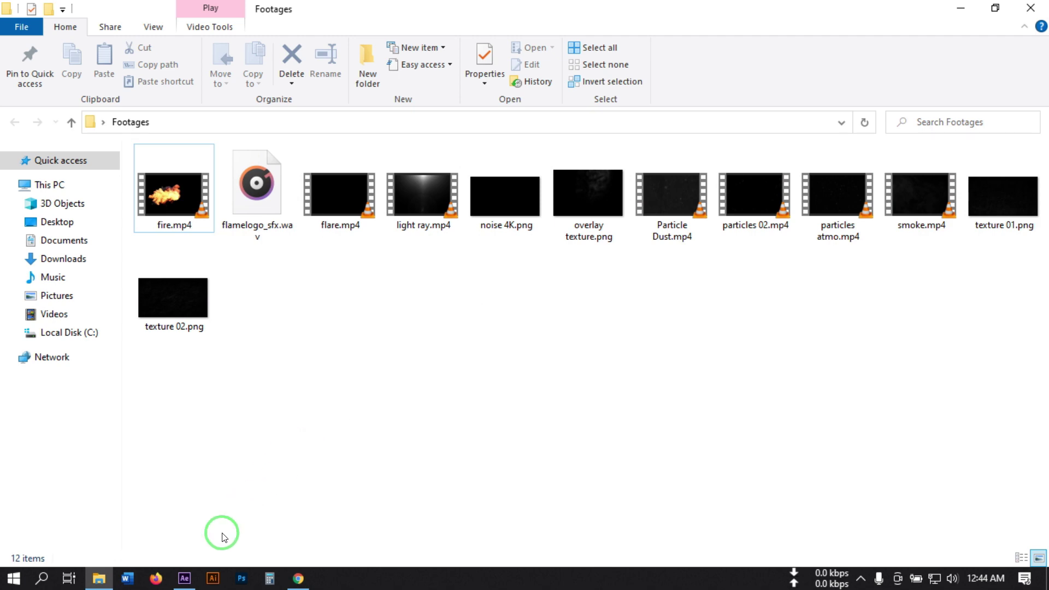
- Switch back to After Effects and preview the finished fire animation in Comp 1 from the beginning
click(184, 579)
drag(698, 438, 593, 457)
key(space)
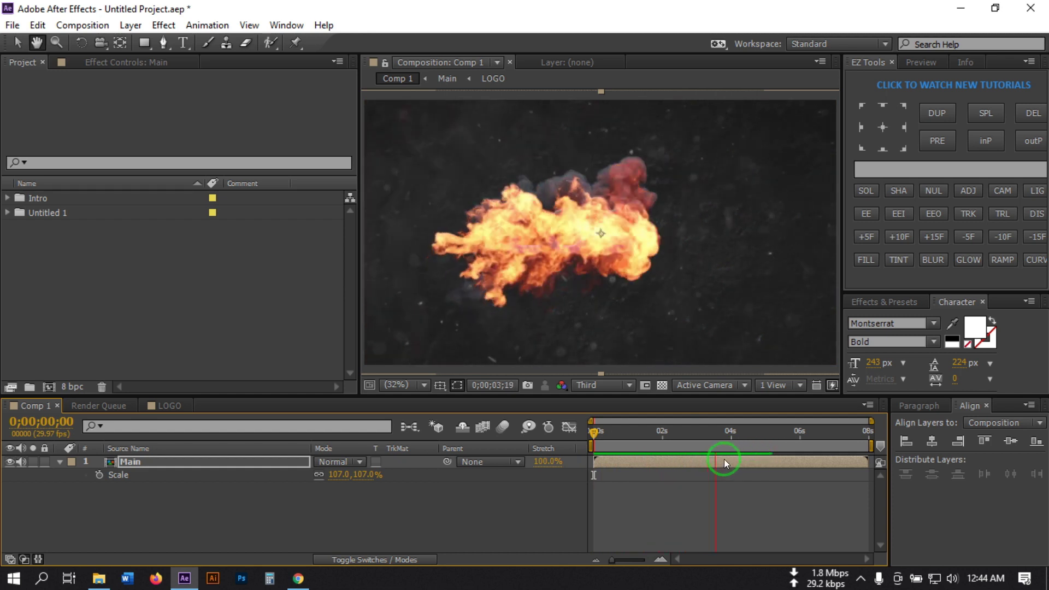
click(722, 435)
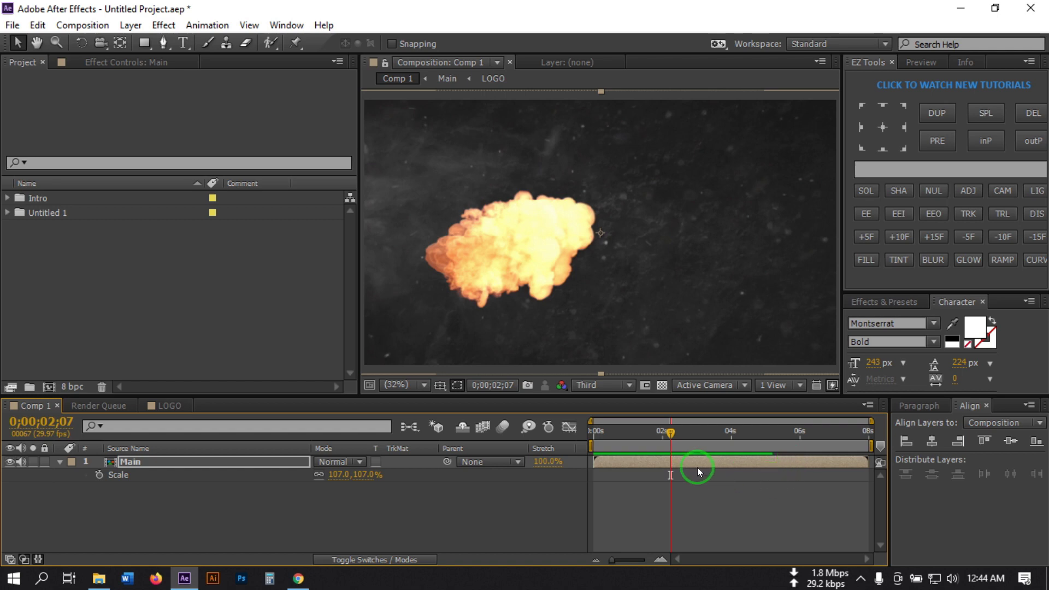
drag(669, 437, 648, 441)
- Review the source files in the Footages folder in File Explorer, then return to the After Effects project
click(98, 578)
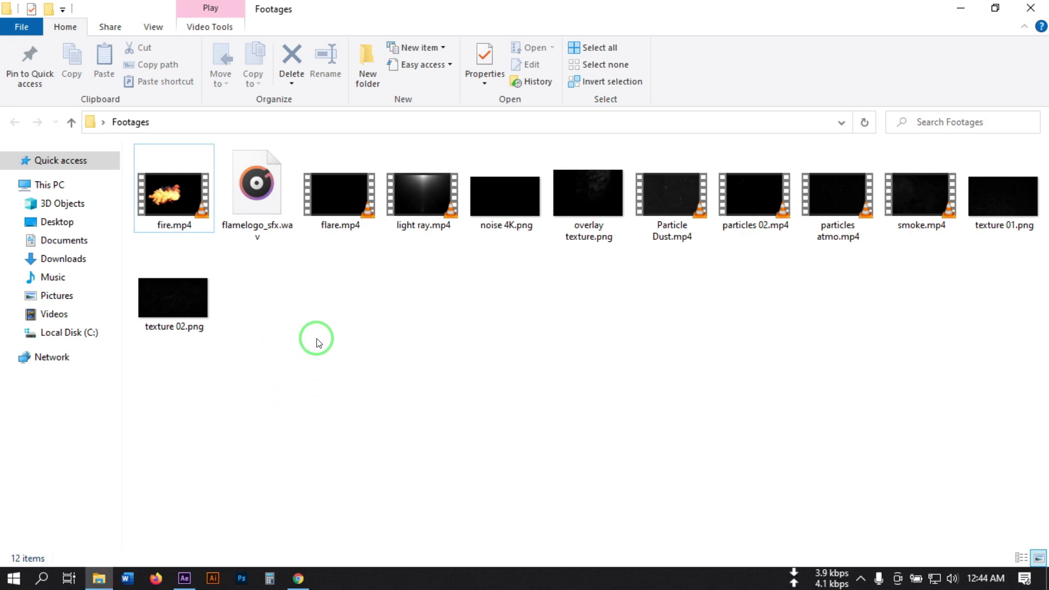
key(alt+Tab)
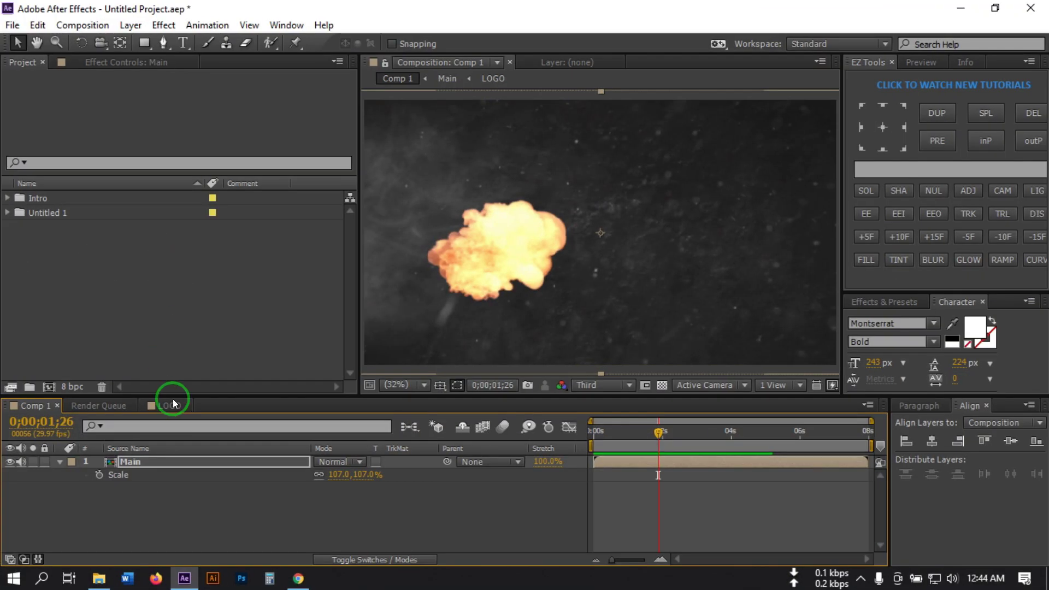
click(111, 573)
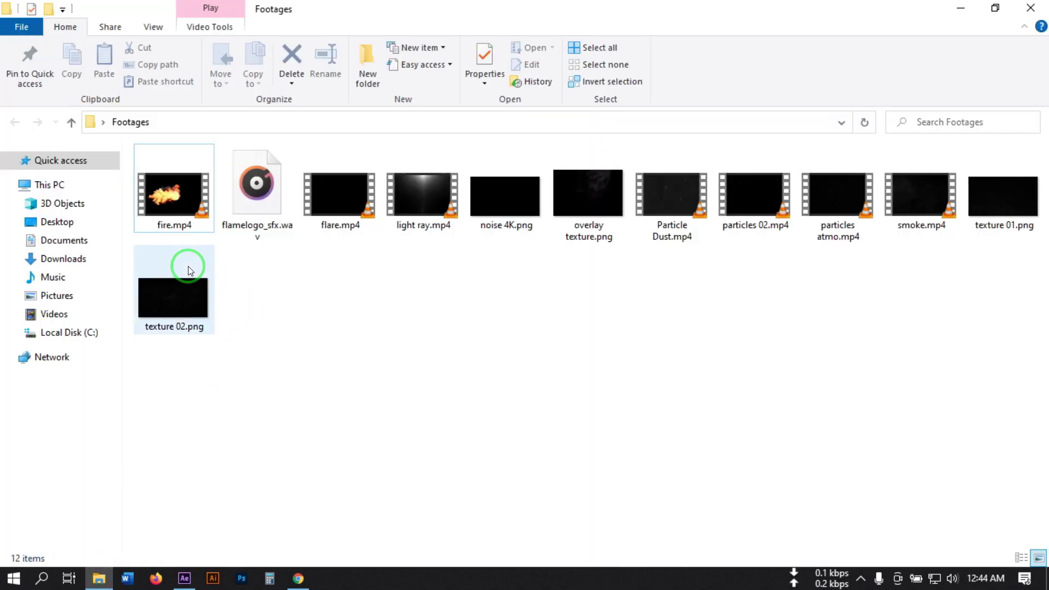
click(183, 578)
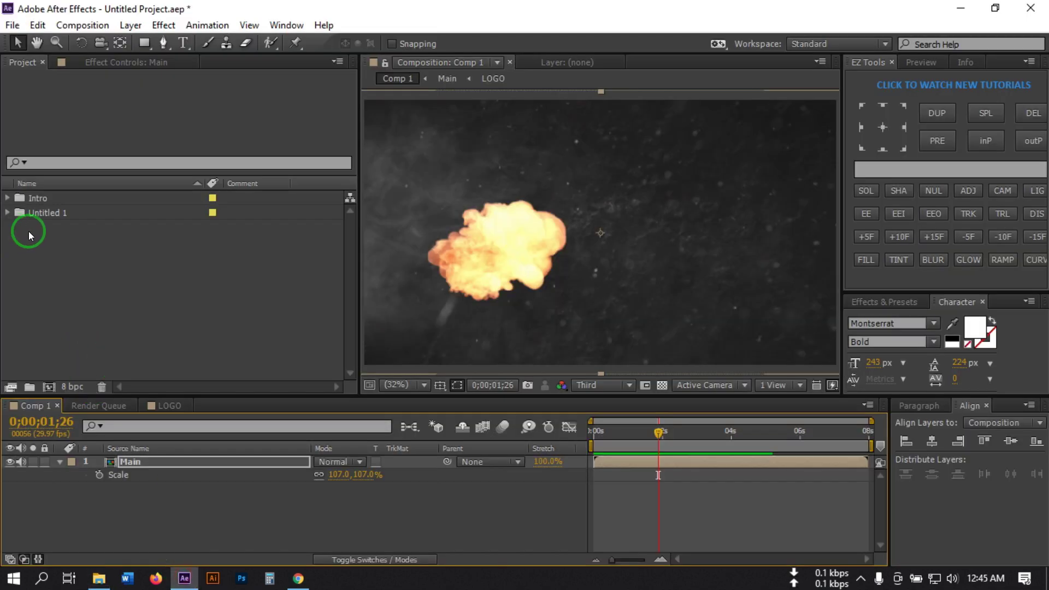
click(99, 577)
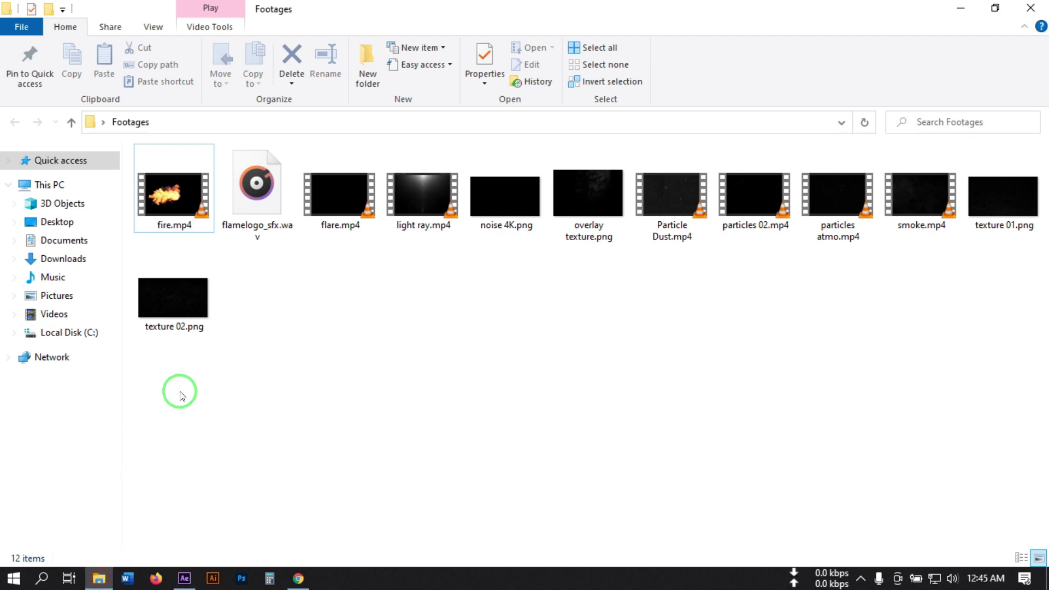
drag(178, 388, 1009, 200)
click(184, 579)
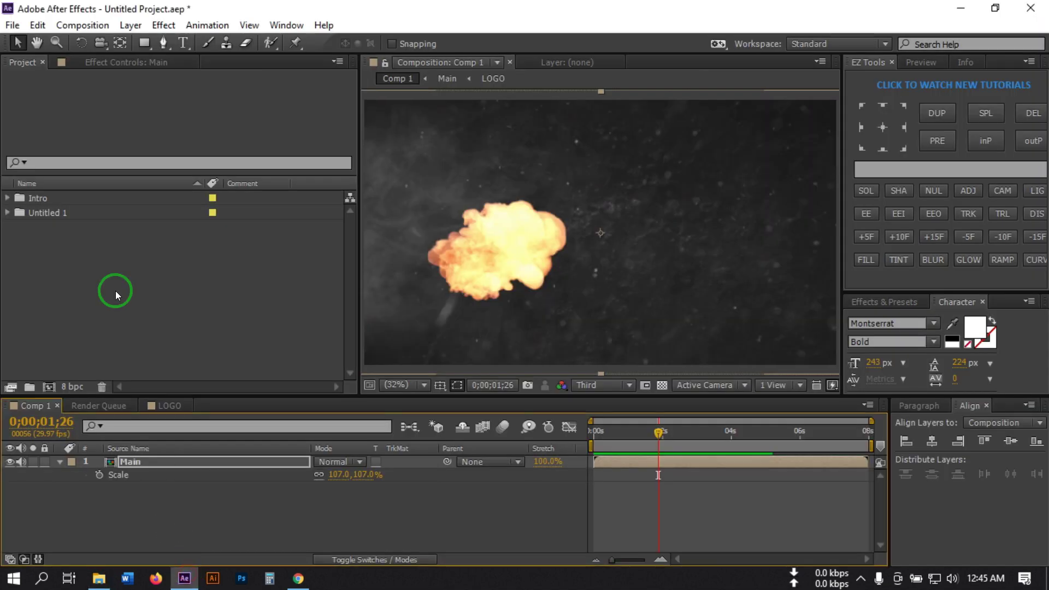
- Expand the Untitled 1 footage folder and close the Comp 1 and LOGO composition timelines
click(8, 213)
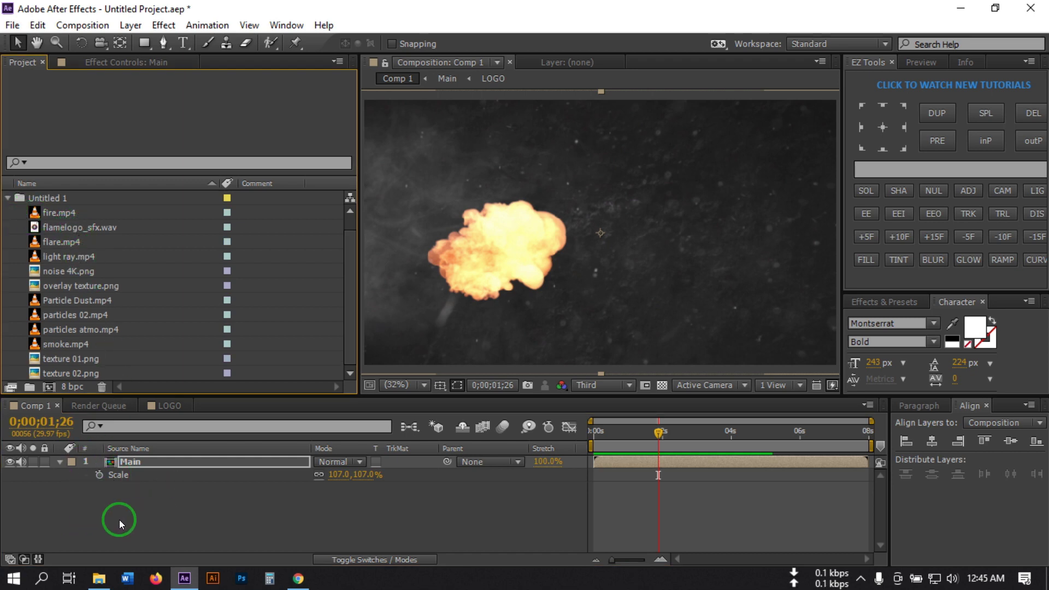
click(57, 406)
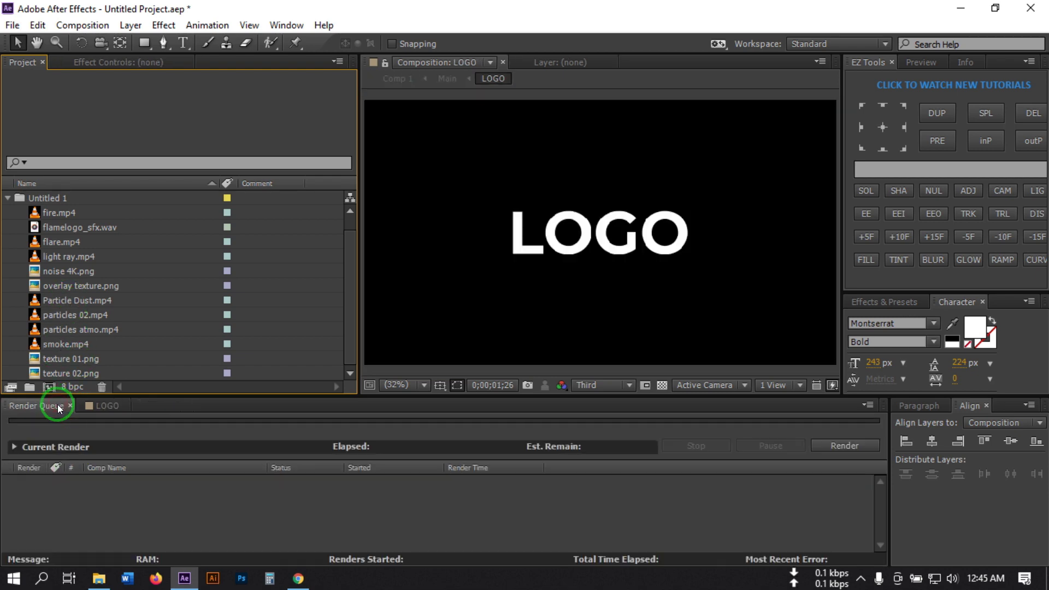
click(114, 407)
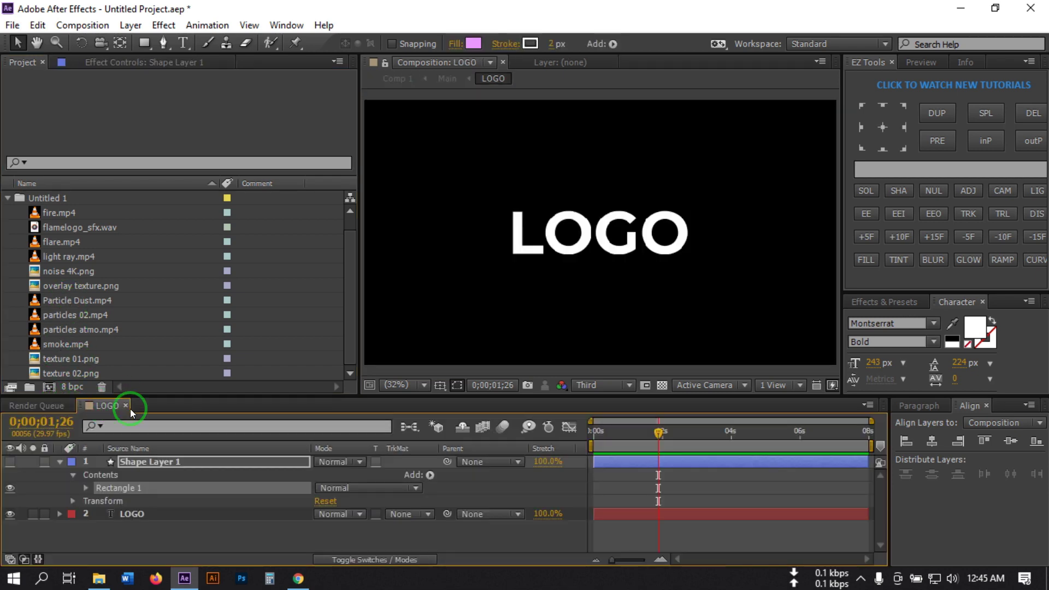
click(126, 406)
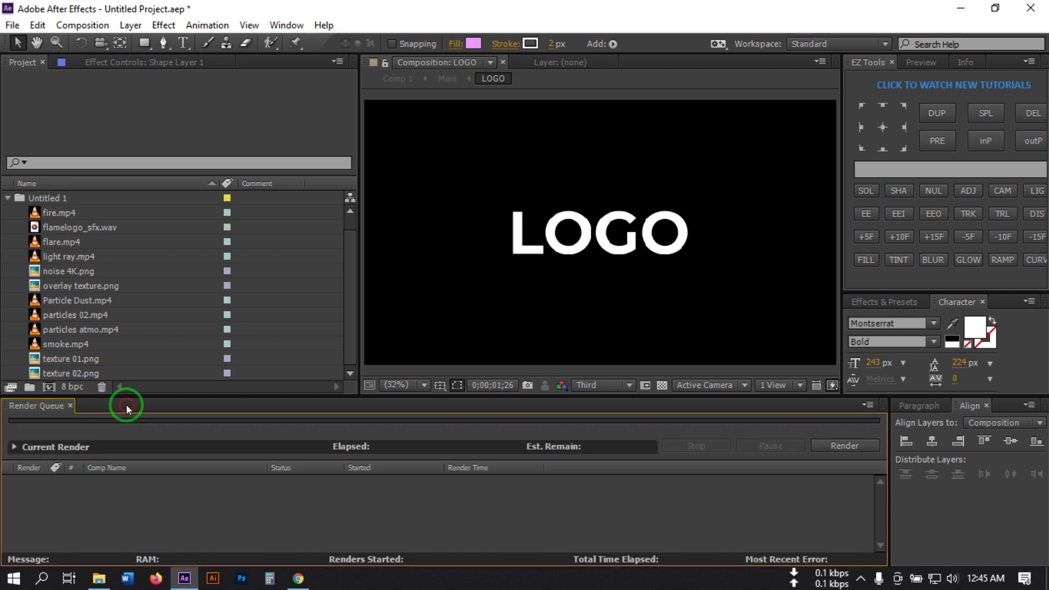
- Create a composition named main at 1920 x 1080 px, 29.97 frames per second, with a duration of 0;00;08;00
click(82, 25)
click(103, 44)
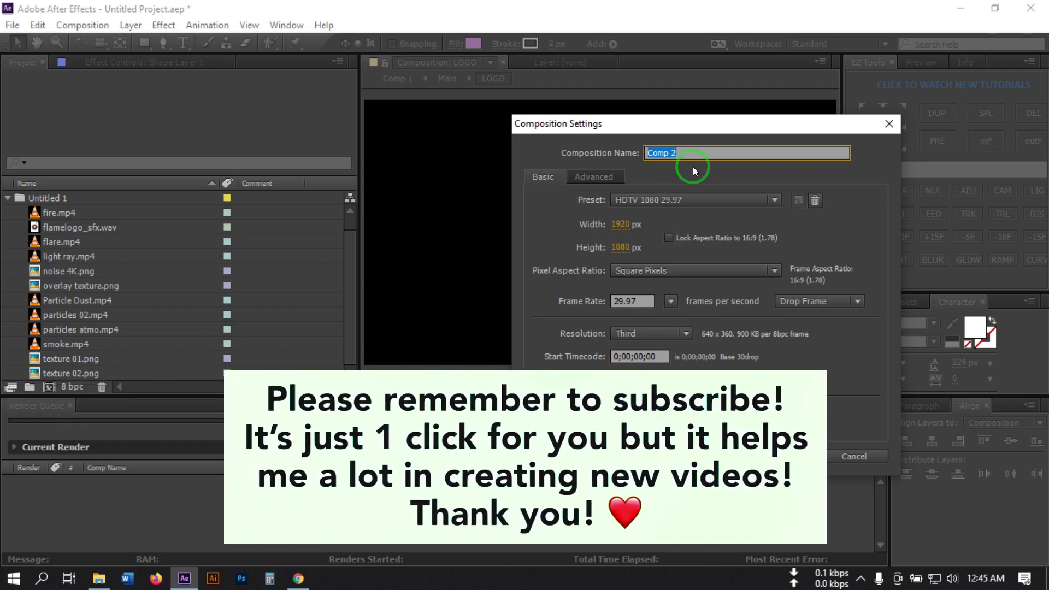
text(main)
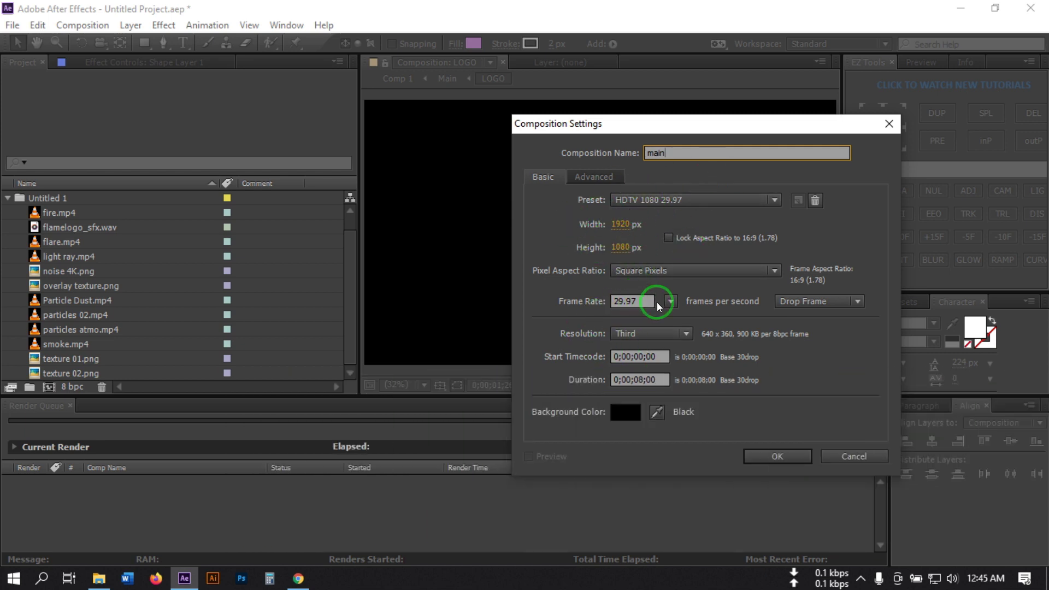
click(671, 301)
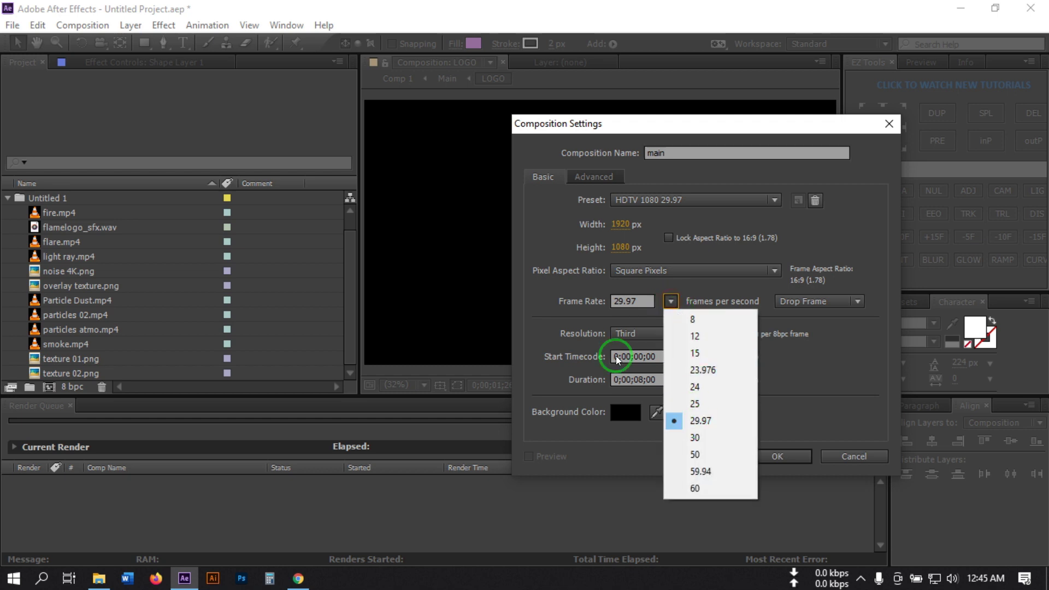
click(569, 304)
click(660, 377)
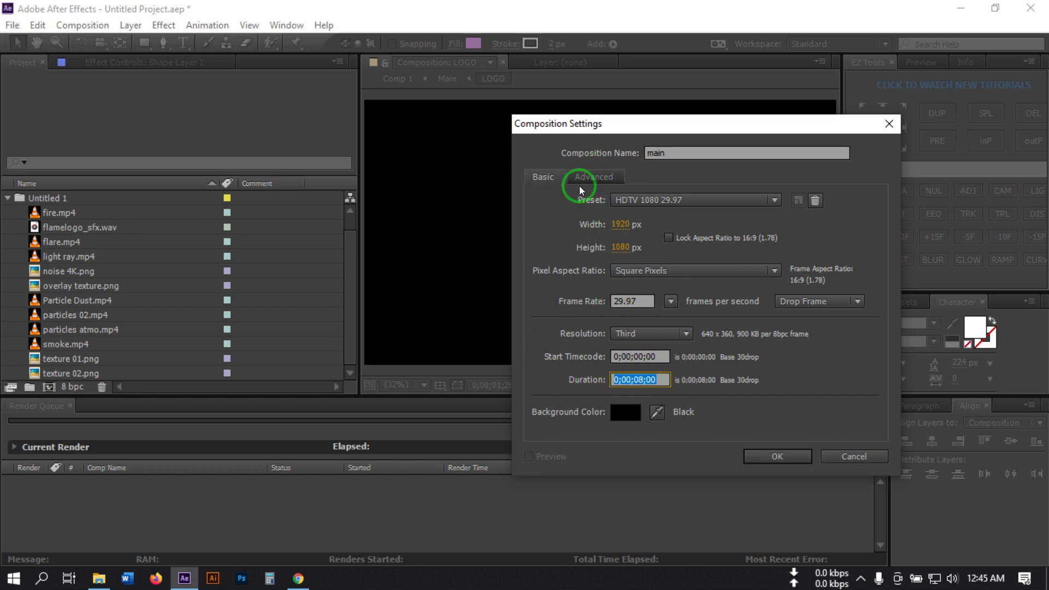
click(783, 458)
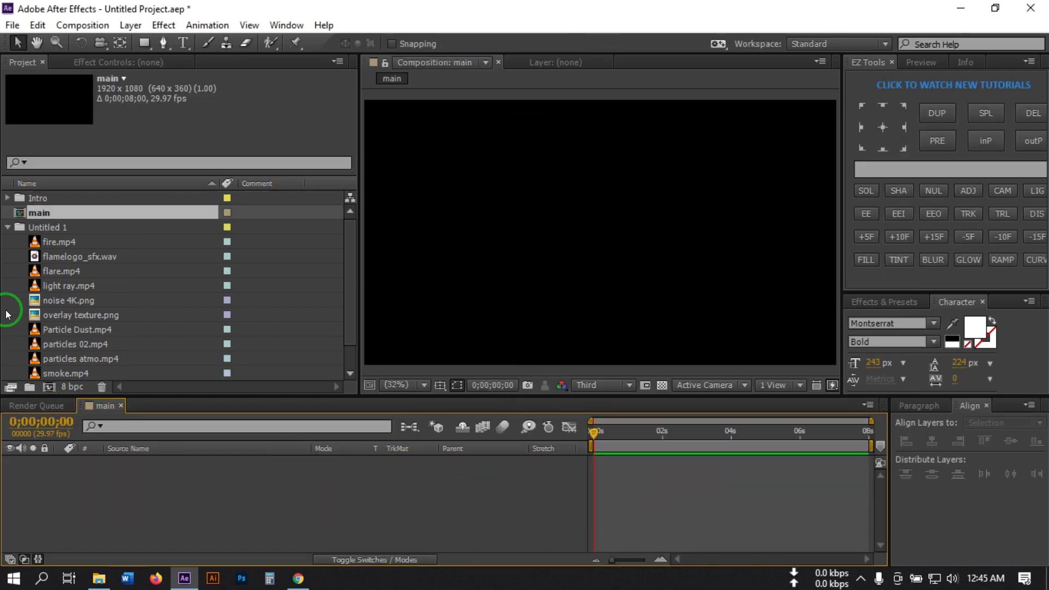
- Add texture 01.png to the main composition and place texture 02.png on the layer below it
scroll(70, 271, down, 1)
click(71, 359)
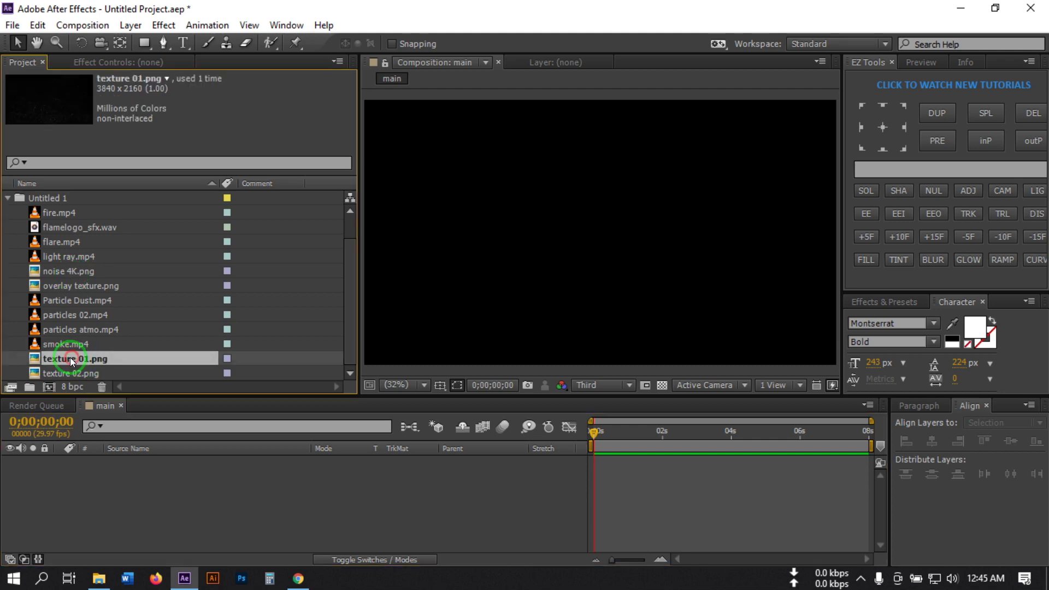
drag(62, 360, 109, 463)
drag(77, 376, 90, 475)
- Try the Lighten and Screen blending modes on the texture 01.png layer and settle on Lighten
click(141, 463)
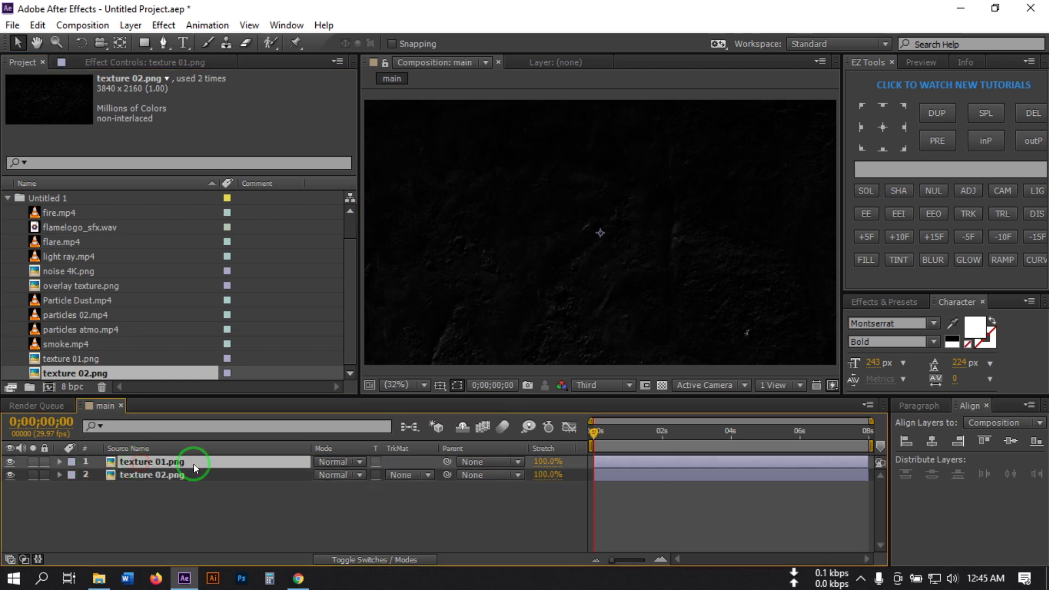
click(327, 464)
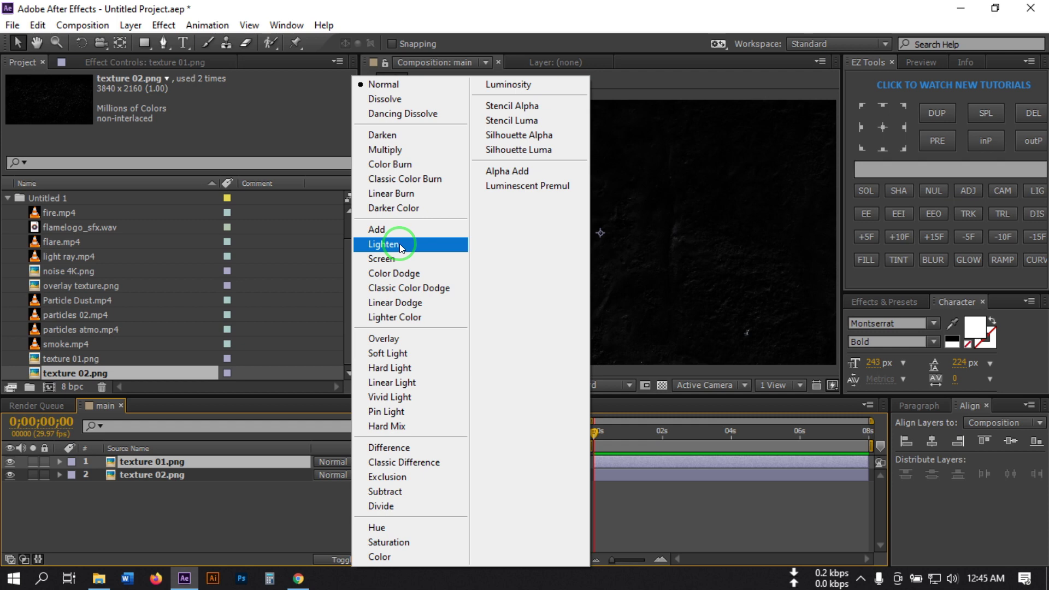
click(399, 244)
click(339, 464)
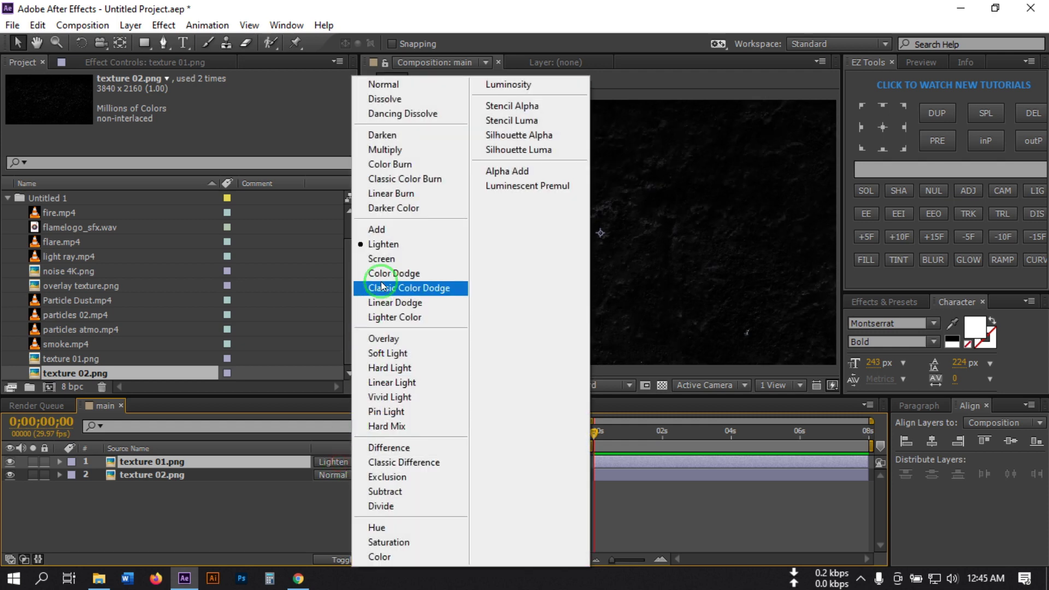
click(380, 264)
click(339, 463)
click(385, 241)
- Pre-compose both texture layers into a new composition named texture, moving all attributes into it
drag(79, 497, 128, 459)
right_click(120, 464)
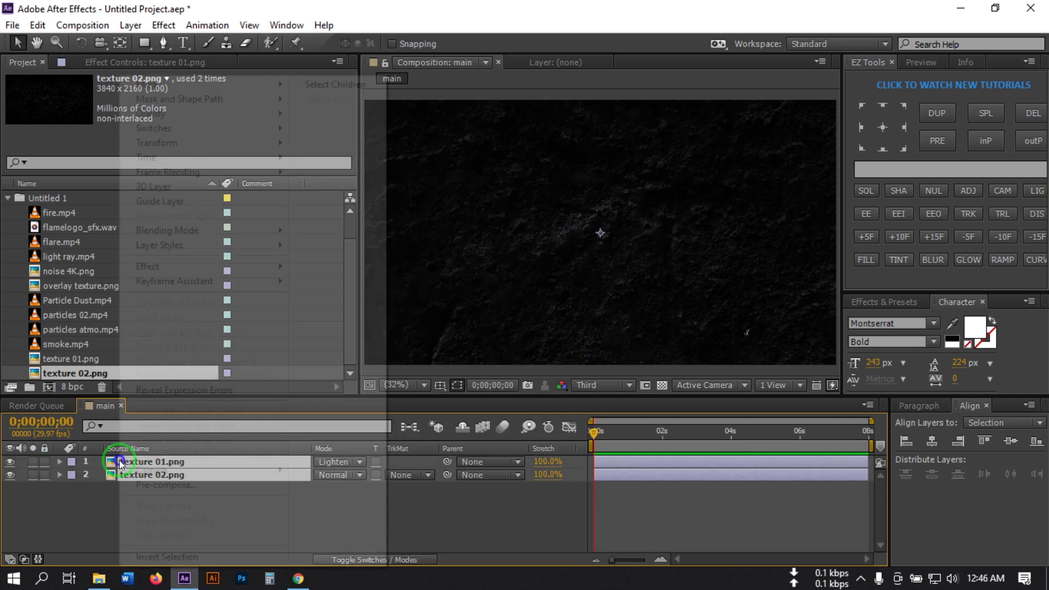
click(180, 485)
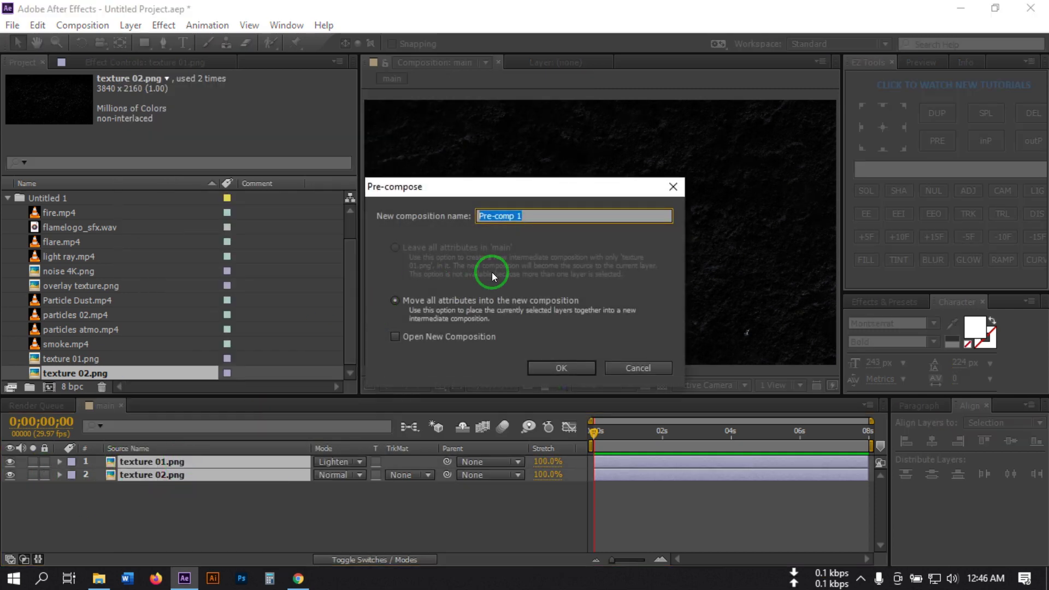
text(texture)
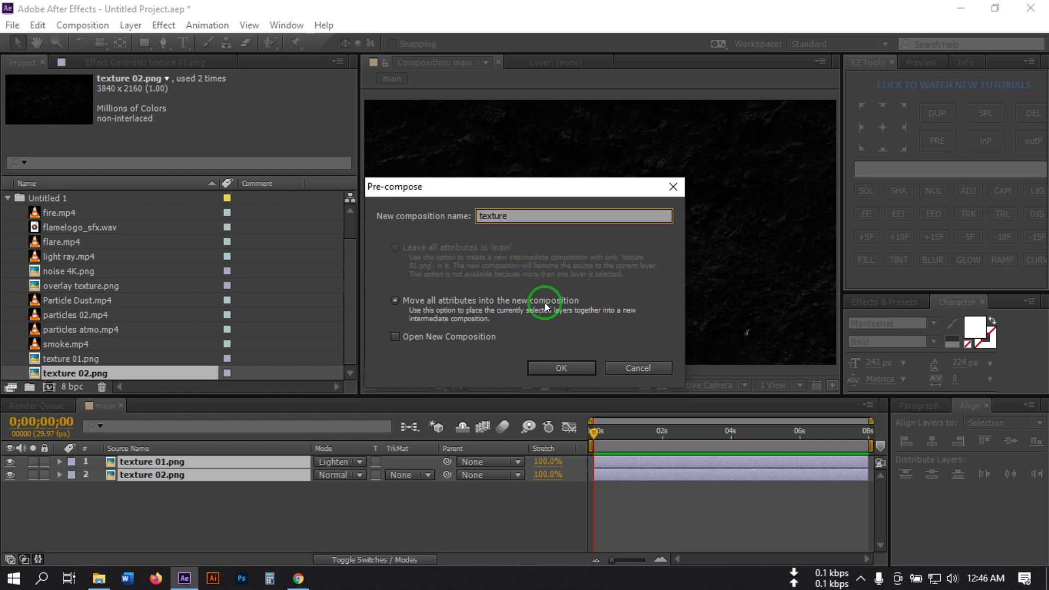
click(562, 368)
- Draw a centred elliptical mask on the texture layer and widen it to both side edges of the frame
drag(144, 42, 241, 76)
drag(601, 232, 733, 319)
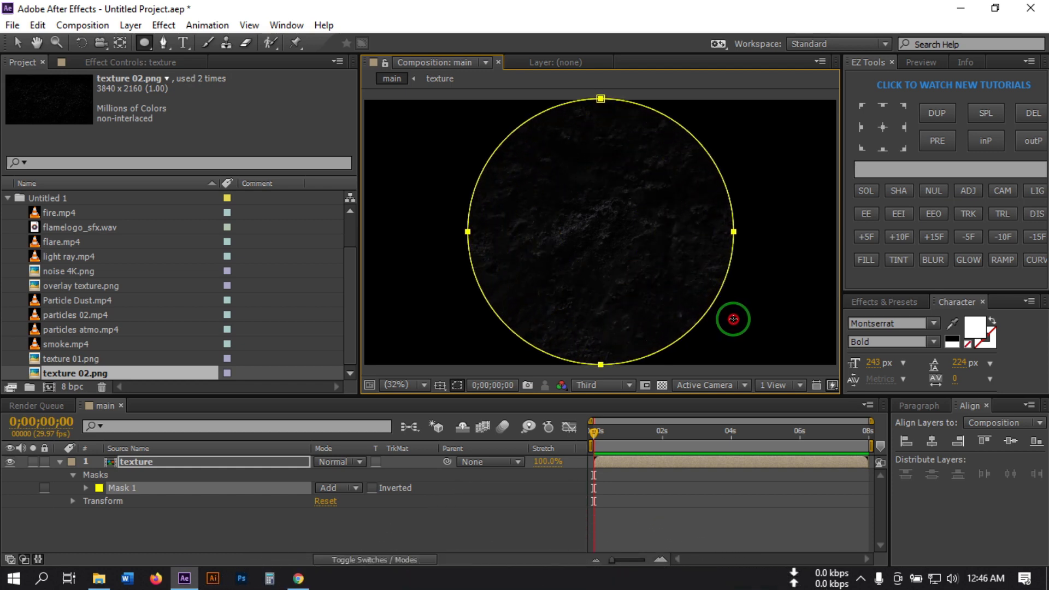
key(v)
double_click(469, 232)
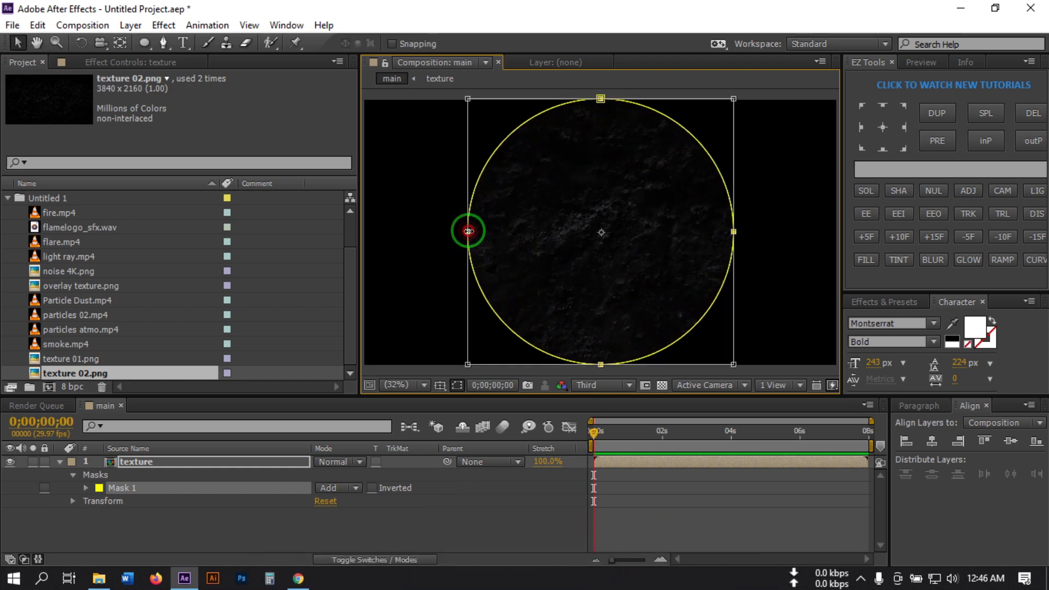
drag(469, 231, 362, 231)
drag(734, 232, 839, 234)
- Set the mask feather of the texture layer's ellipse to 1000 pixels and collapse the layer's properties
click(87, 489)
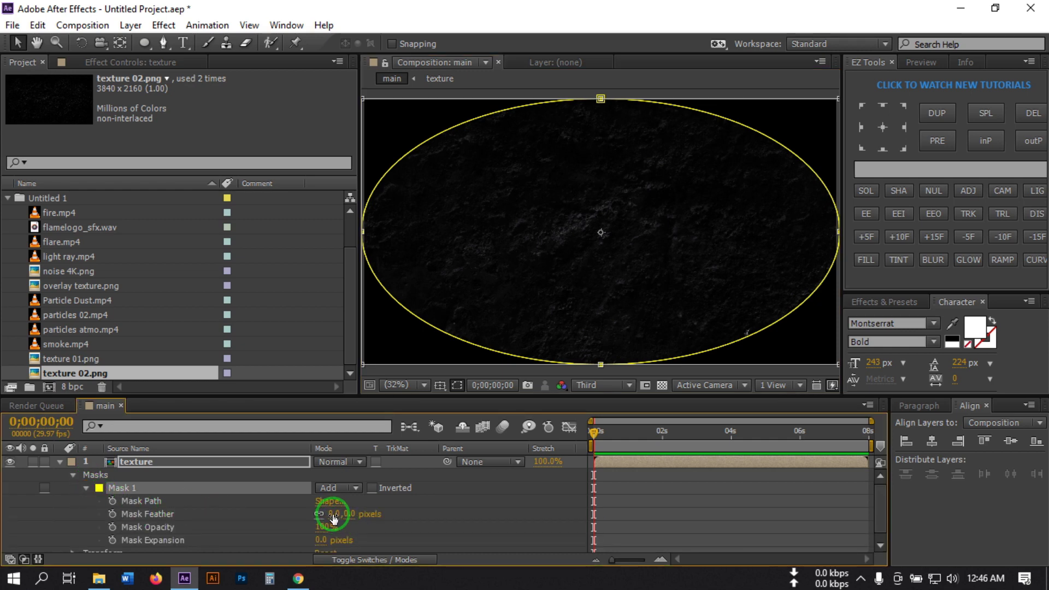
drag(349, 514, 522, 520)
drag(382, 517, 1047, 456)
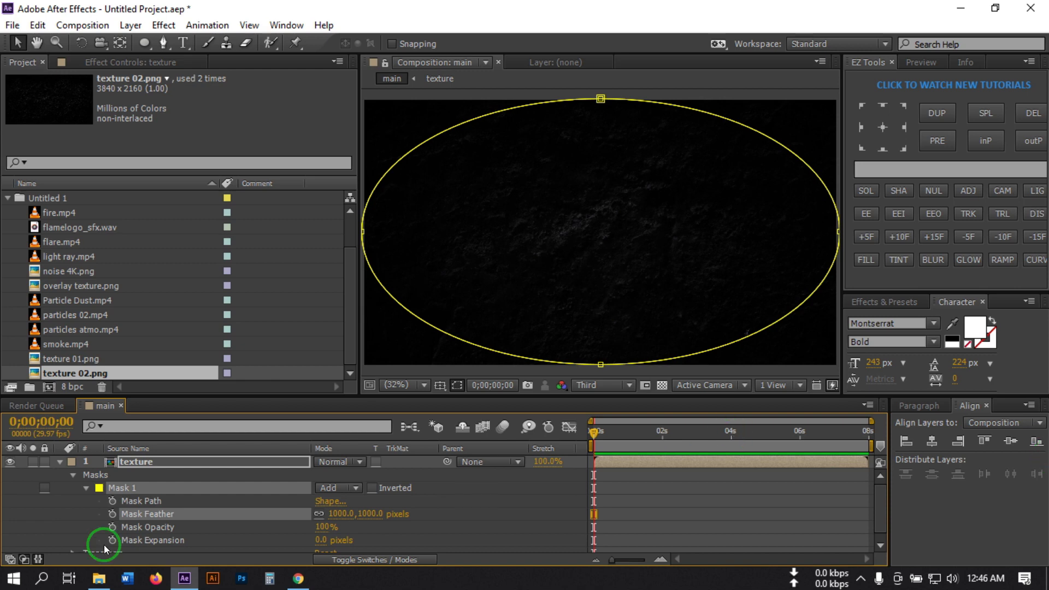
click(59, 462)
click(147, 497)
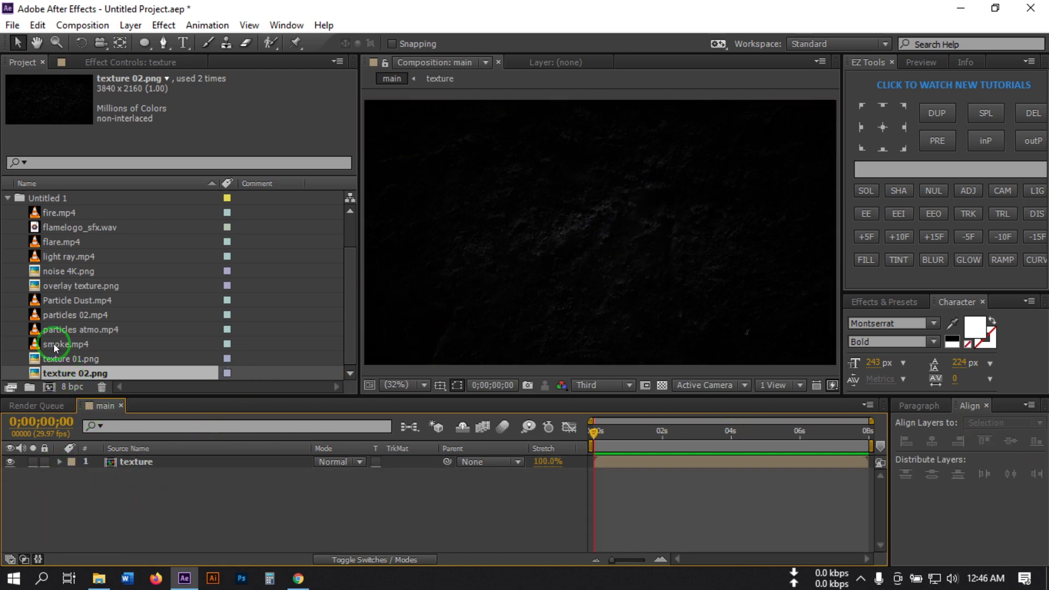
right_click(117, 502)
mouse_move(168, 333)
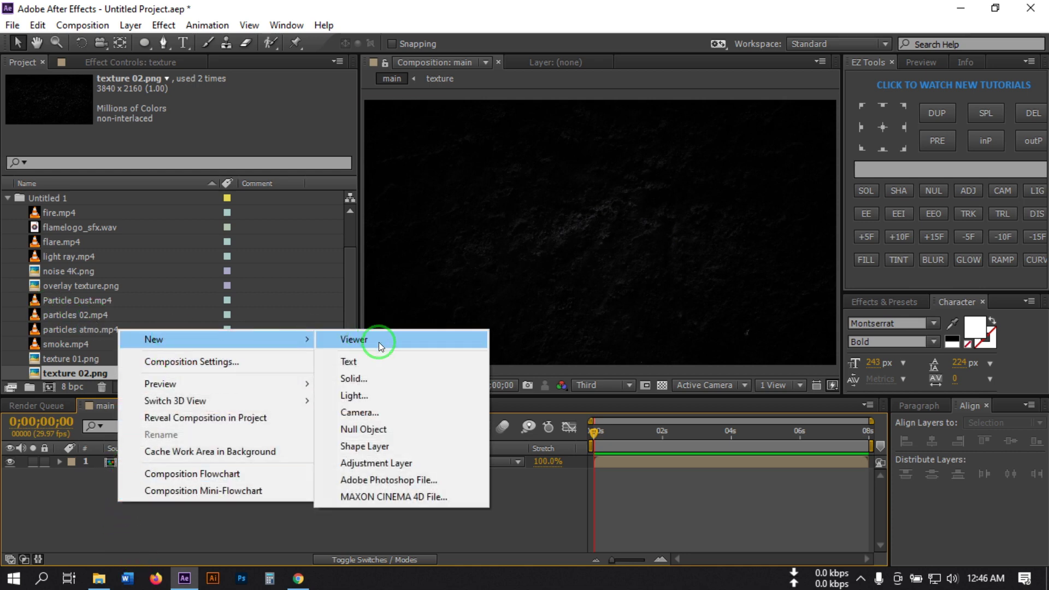
click(50, 506)
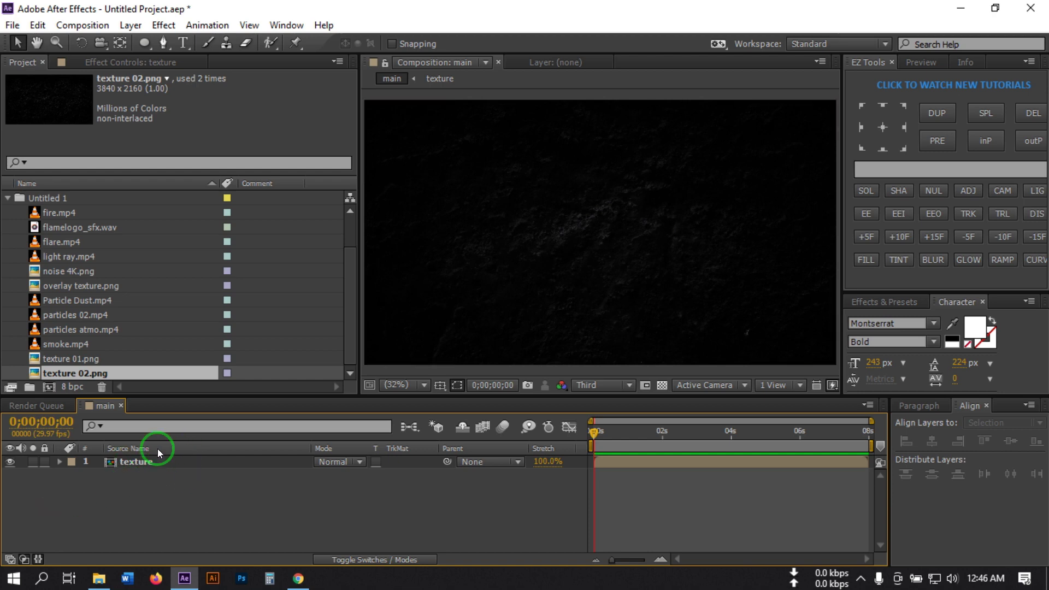
- Create a new text layer reading LOGO in the main composition
right_click(134, 488)
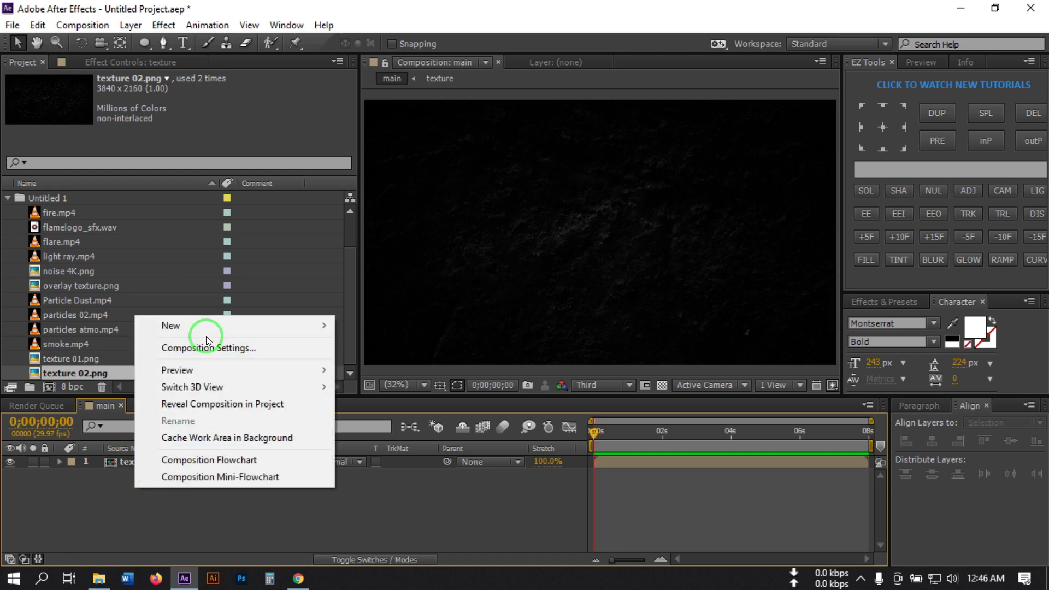
mouse_move(203, 324)
click(391, 349)
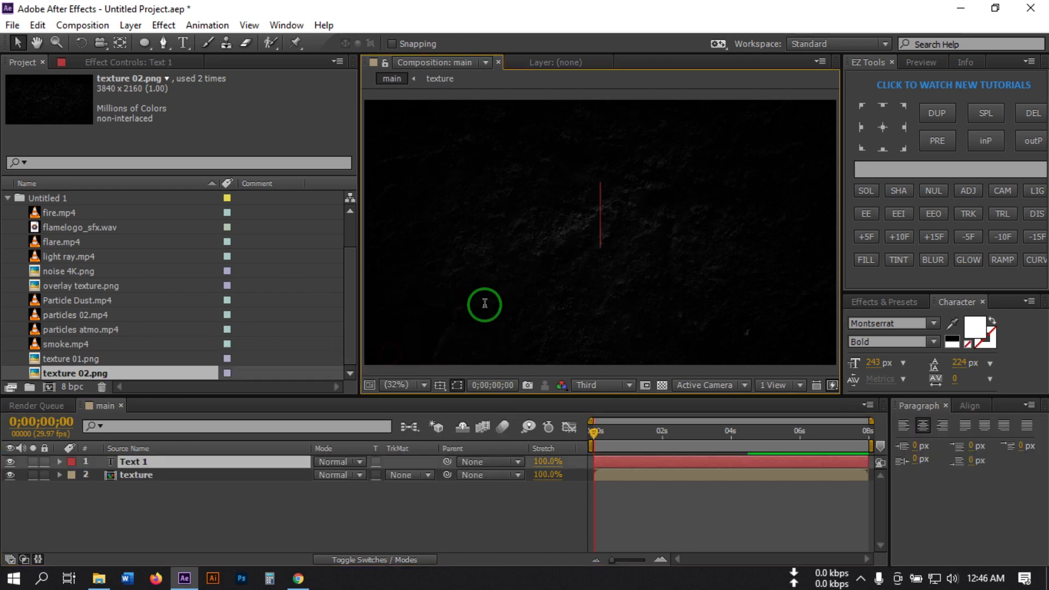
text(LOGO)
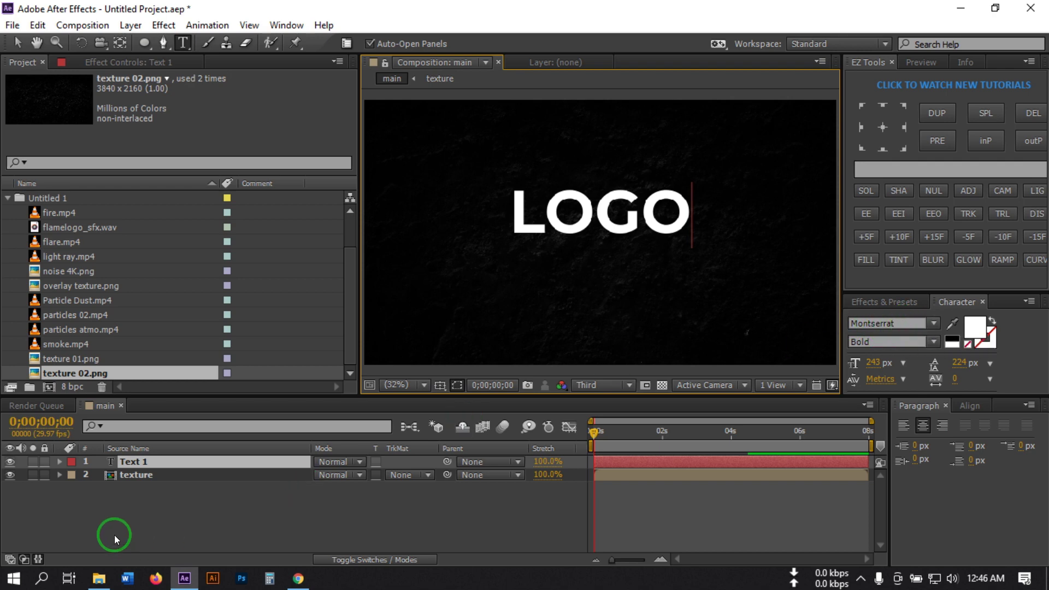
click(170, 495)
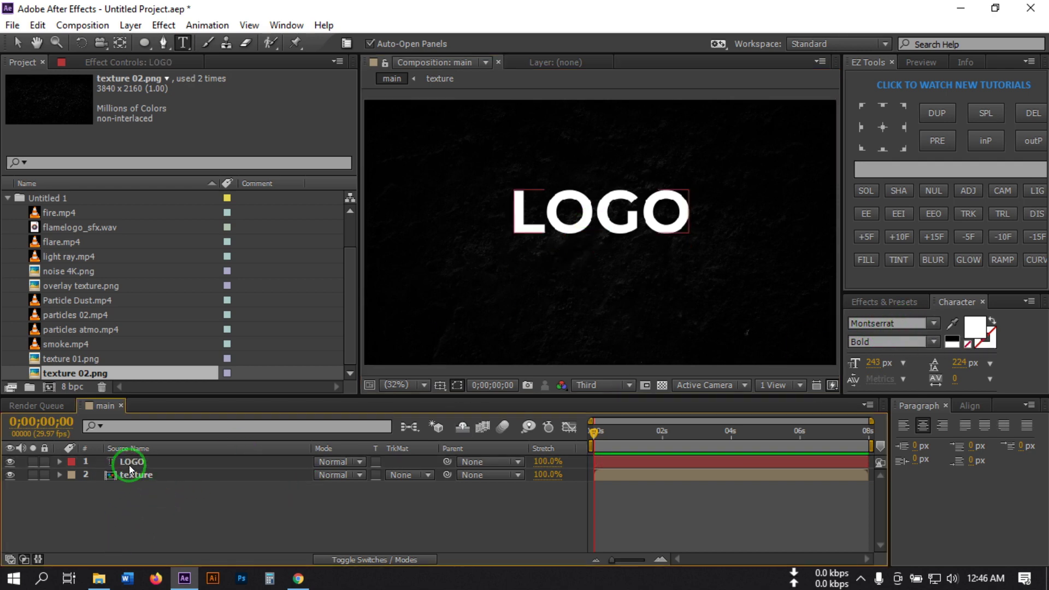
- Centre the LOGO text layer horizontally and vertically in the composition
click(166, 465)
click(972, 408)
click(933, 441)
click(998, 443)
click(296, 511)
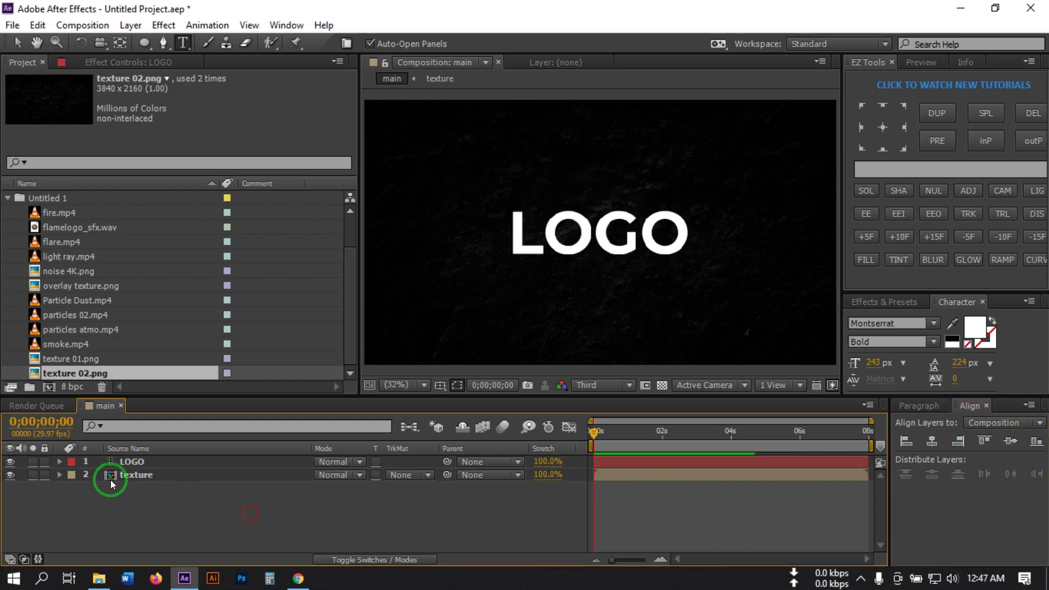
- Pre-compose the LOGO text layer into a new composition named Logo Holder, moving all attributes into it
click(118, 461)
right_click(122, 464)
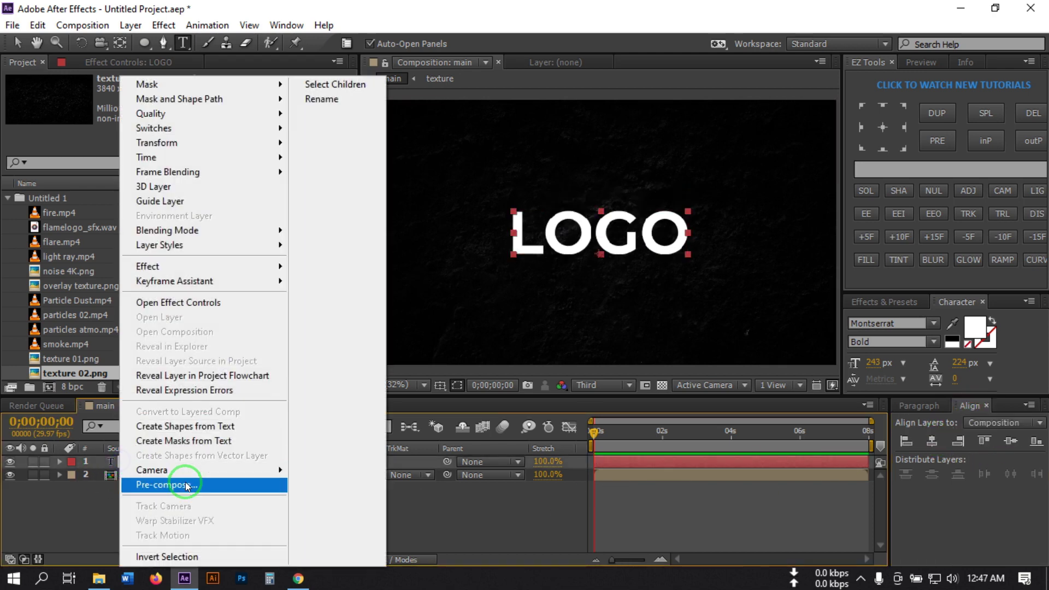
click(185, 483)
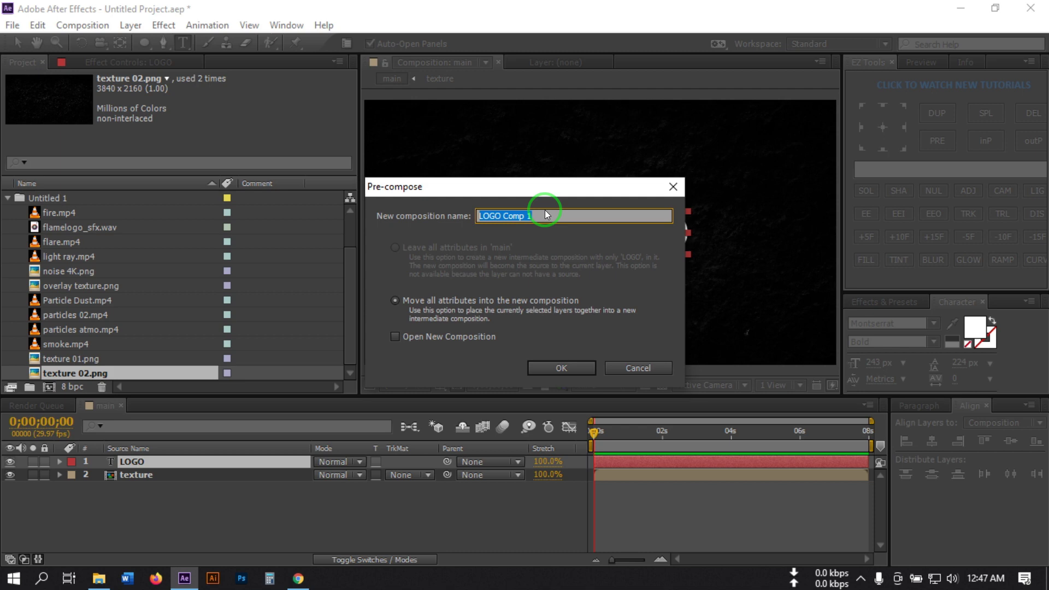
text(Logo Holder)
click(402, 302)
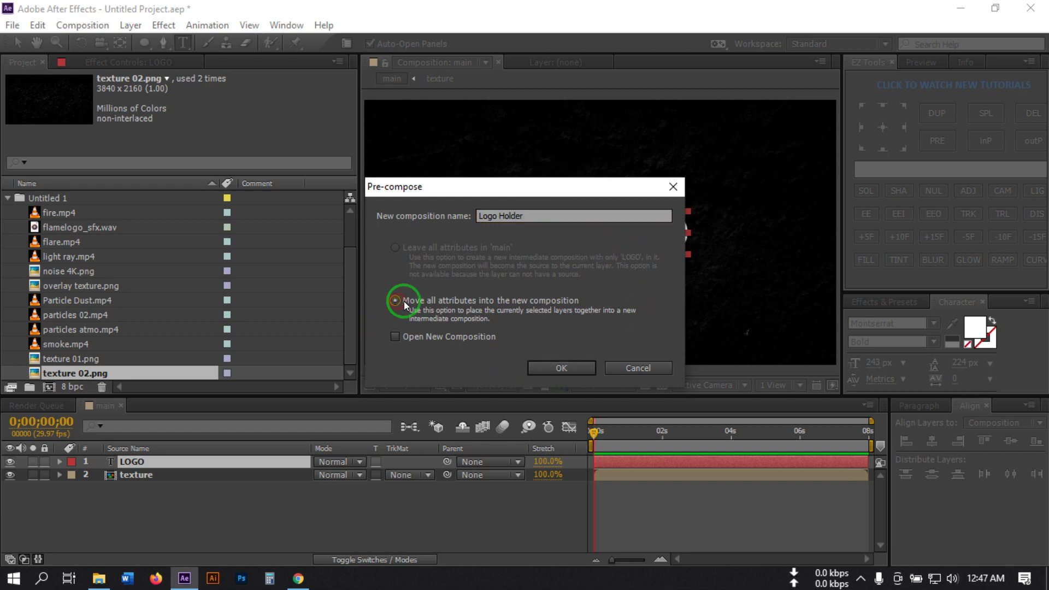
click(533, 366)
click(139, 485)
- Add a Bevel and Emboss layer style to the Logo Holder layer and collapse its properties
click(130, 461)
click(131, 25)
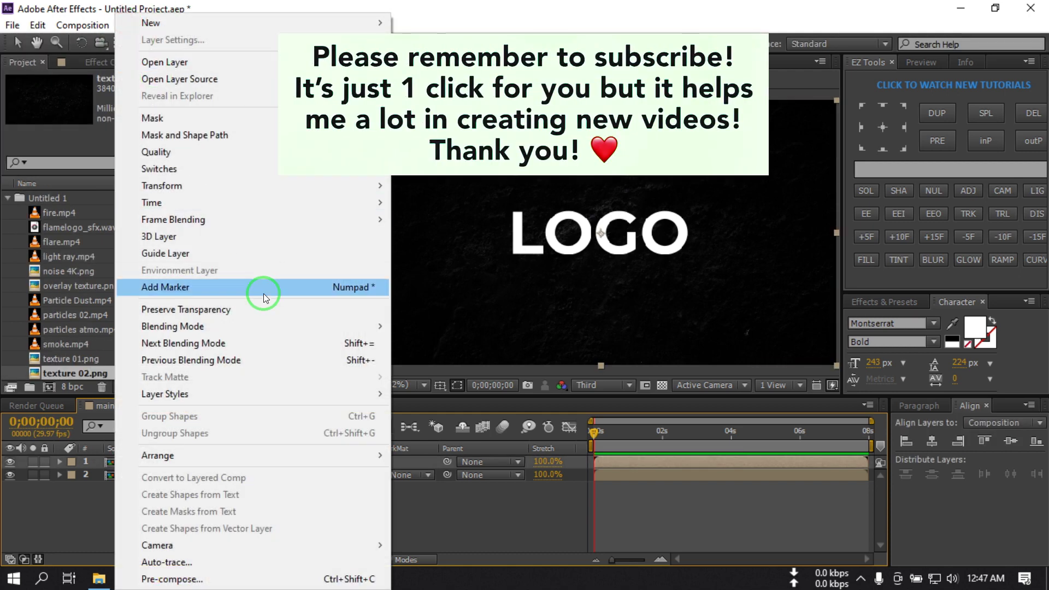
mouse_move(221, 394)
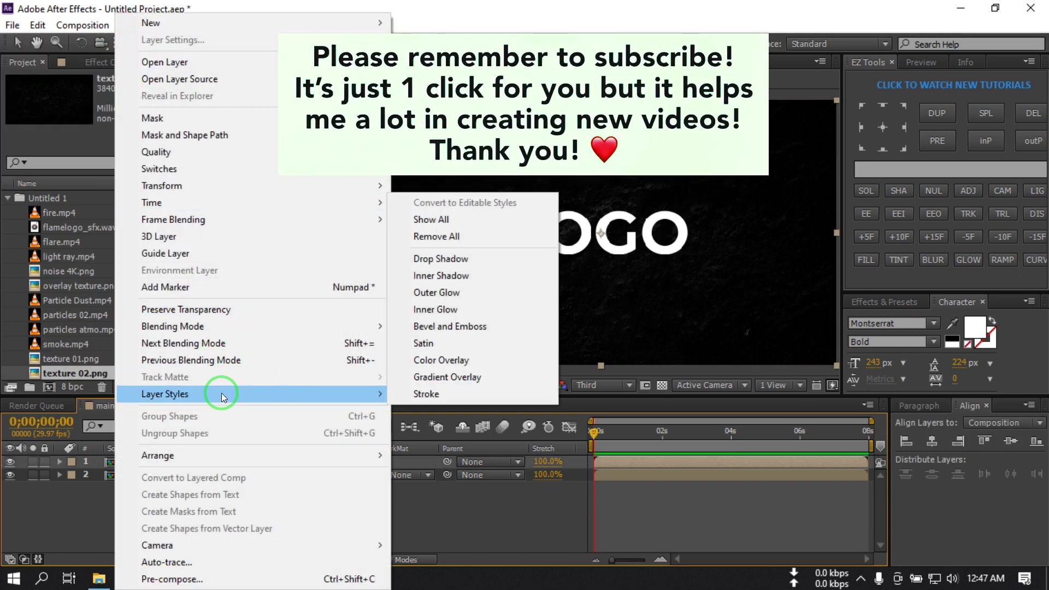
click(448, 326)
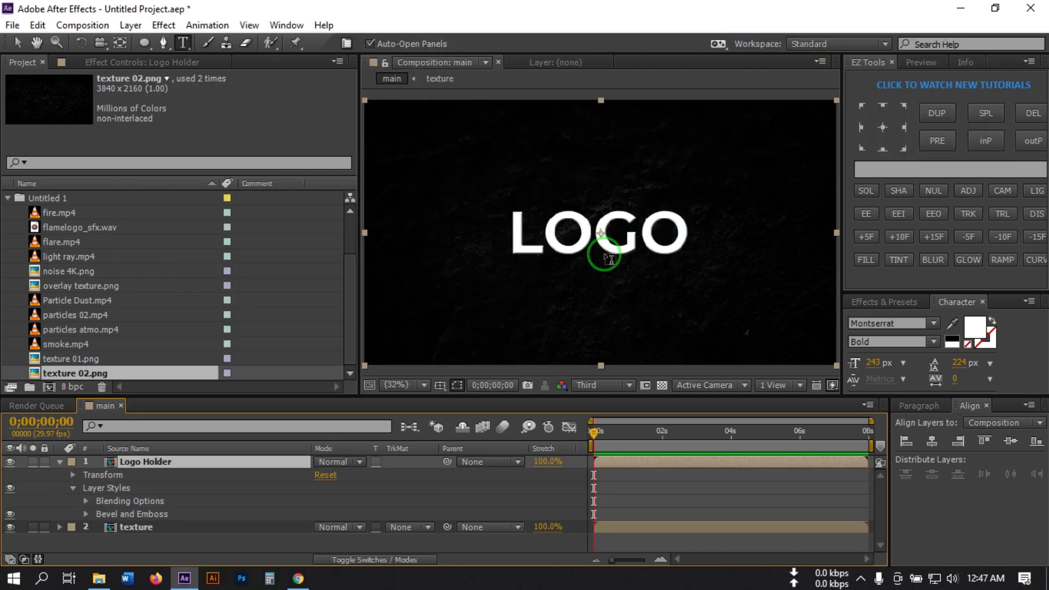
click(59, 462)
click(127, 488)
- Apply the Gradient Ramp effect to the Logo Holder layer and place its ramp start just above the text, at about 931.9, 353.4
click(140, 461)
key(ctrl+space)
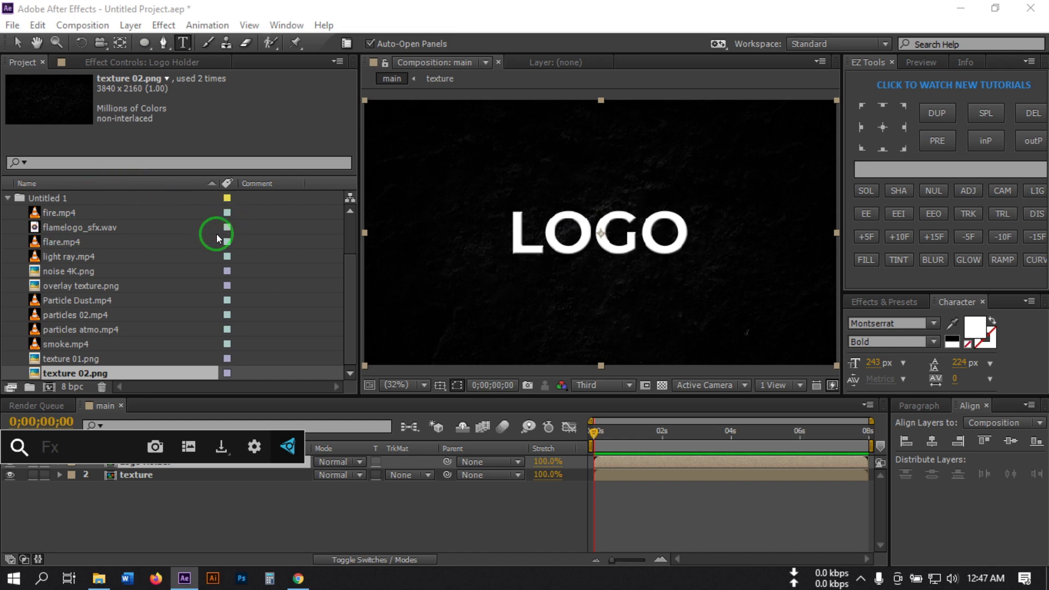
text(gra)
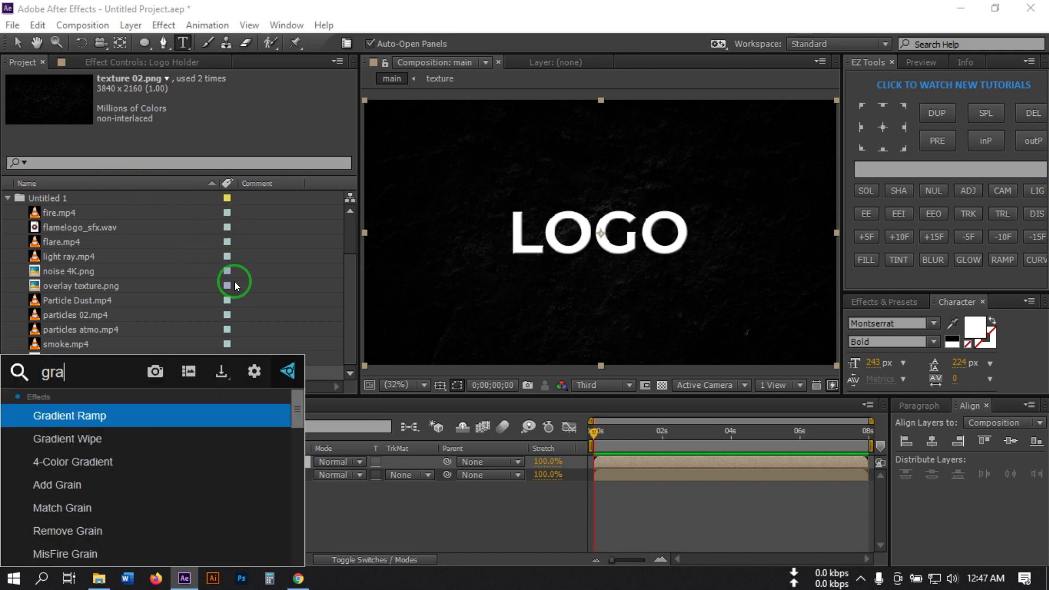
click(93, 415)
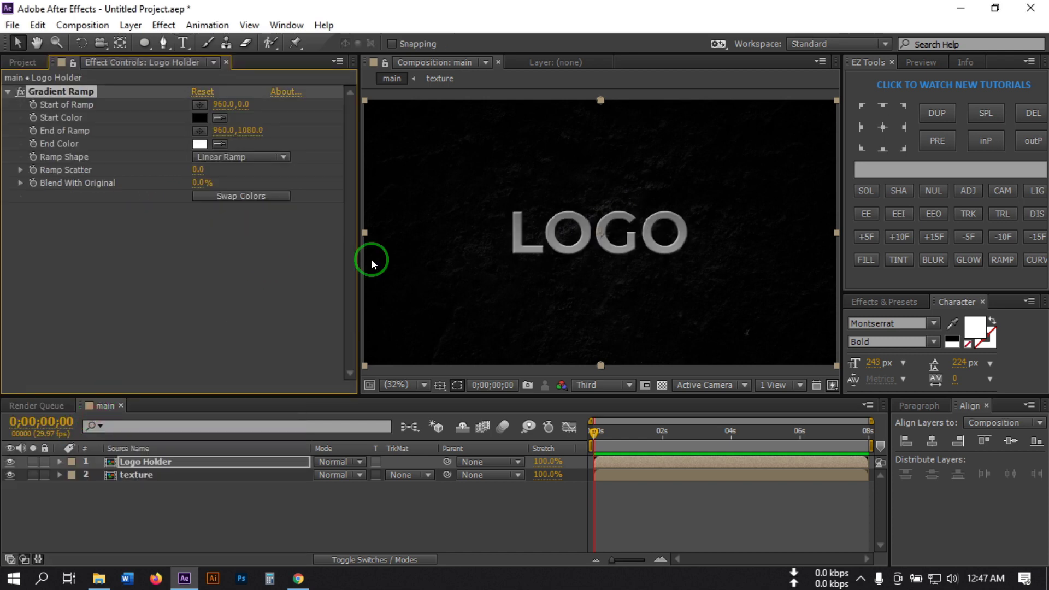
click(200, 105)
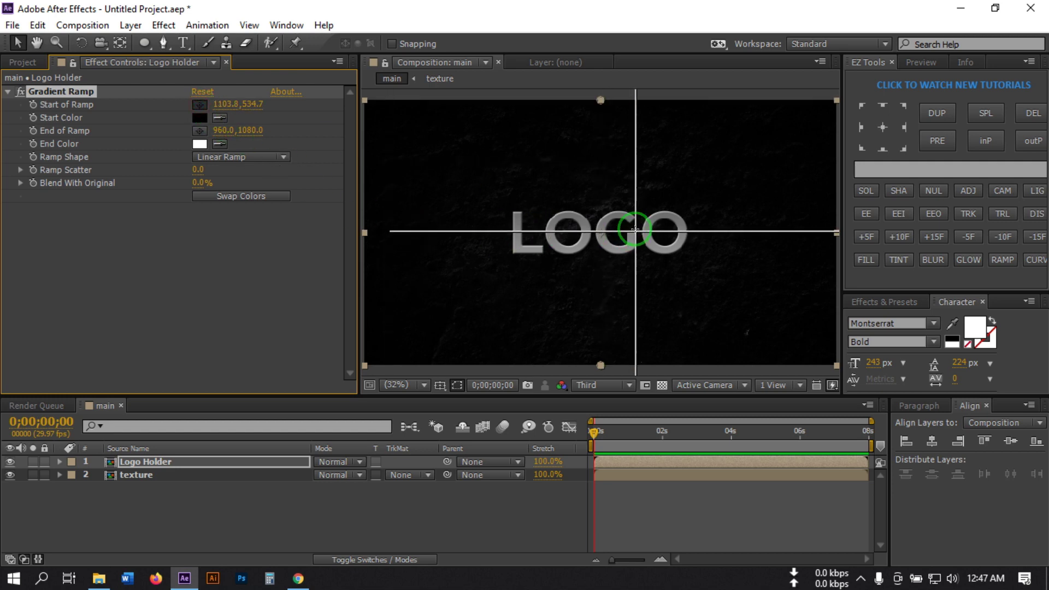
click(593, 200)
mouse_move(591, 200)
mouse_down()
mouse_move(597, 213)
mouse_move(595, 191)
mouse_up()
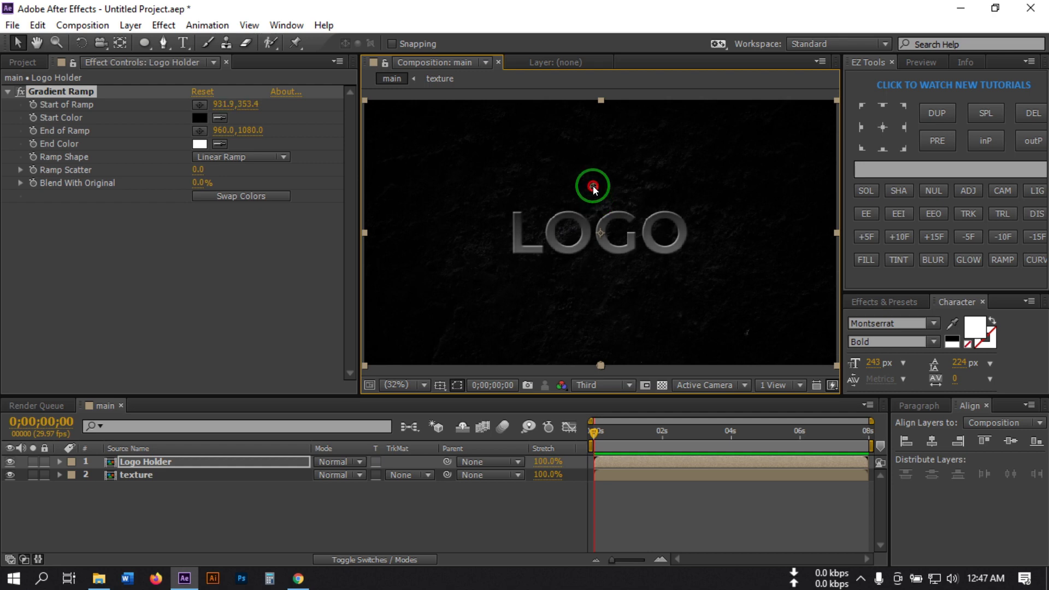
click(120, 496)
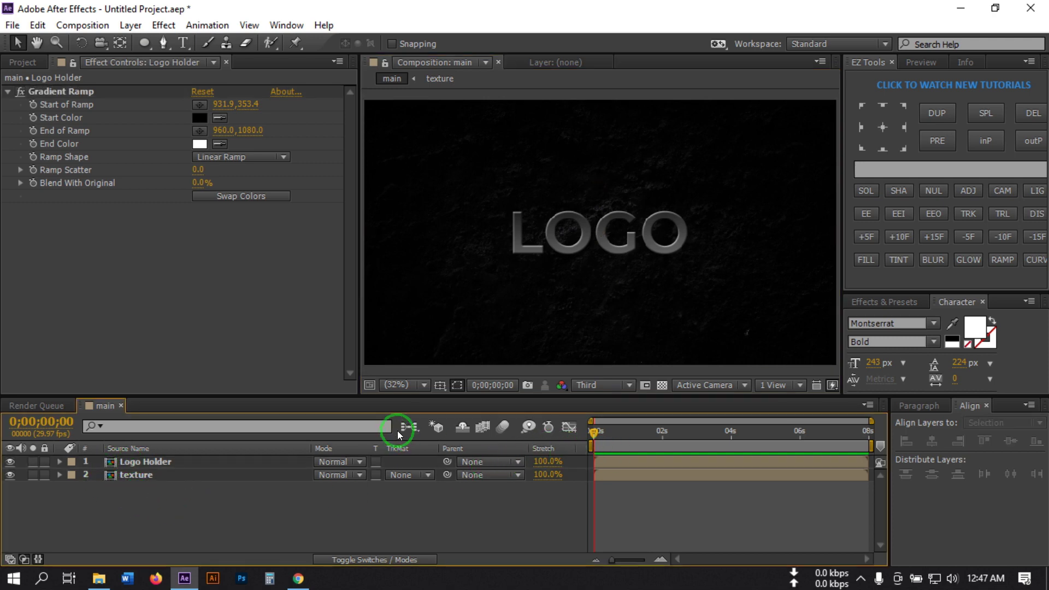
- Add flare.mp4 above the Logo Holder layer and set its blending mode to Screen
click(25, 60)
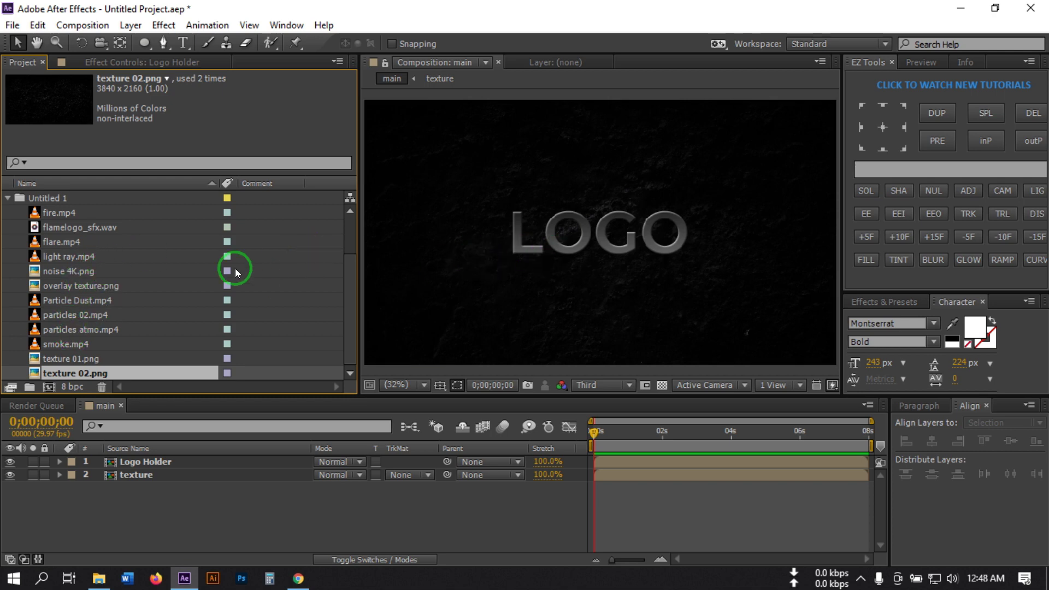
click(53, 242)
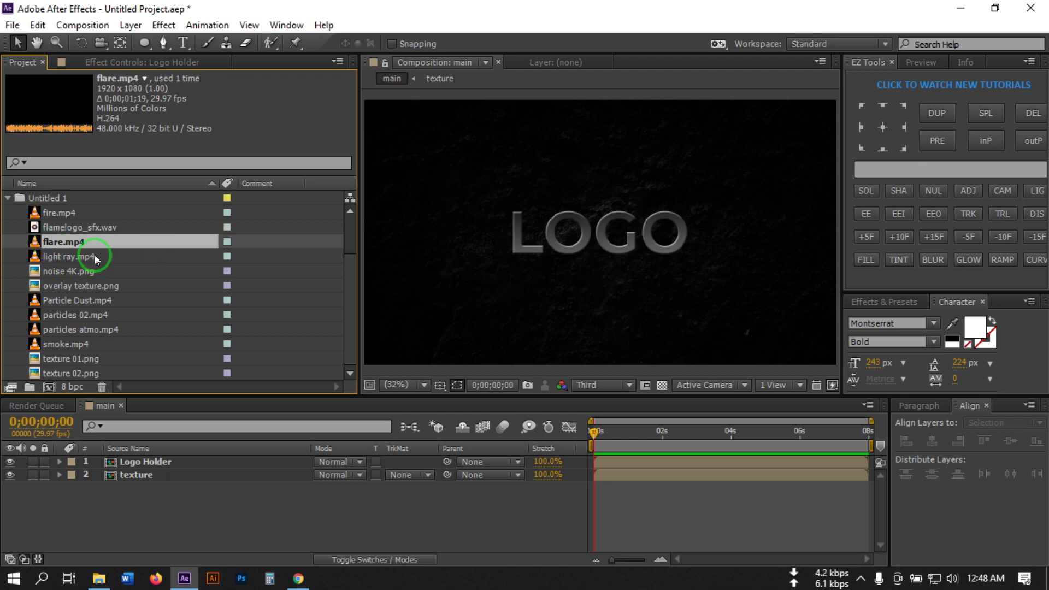
drag(62, 248, 109, 460)
click(336, 462)
click(395, 261)
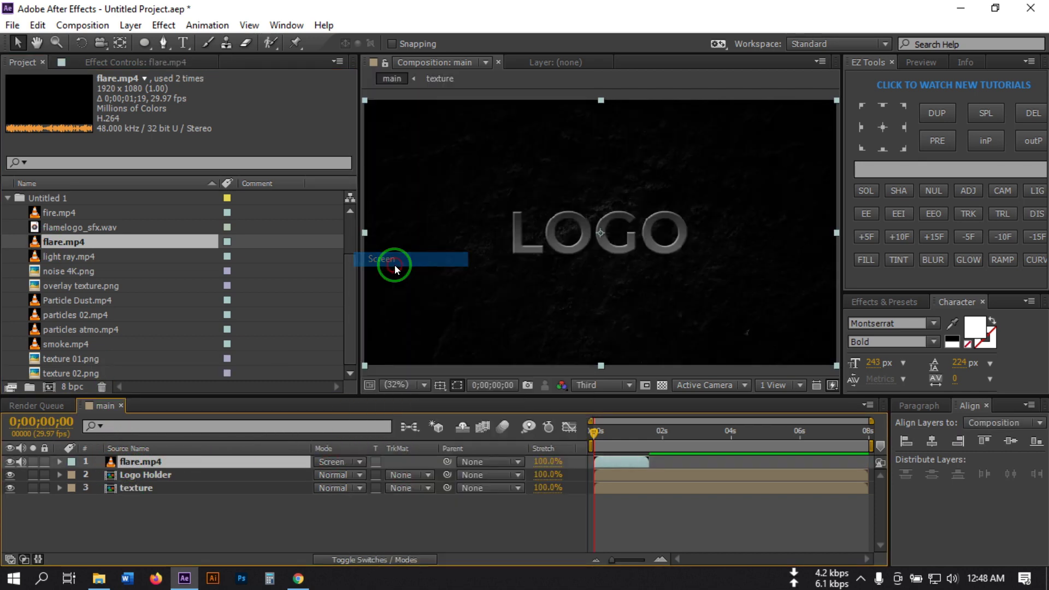
- Add fire.mp4 above the flare layer in Screen mode and shift it to start at 0;00;00;15
drag(592, 434, 609, 432)
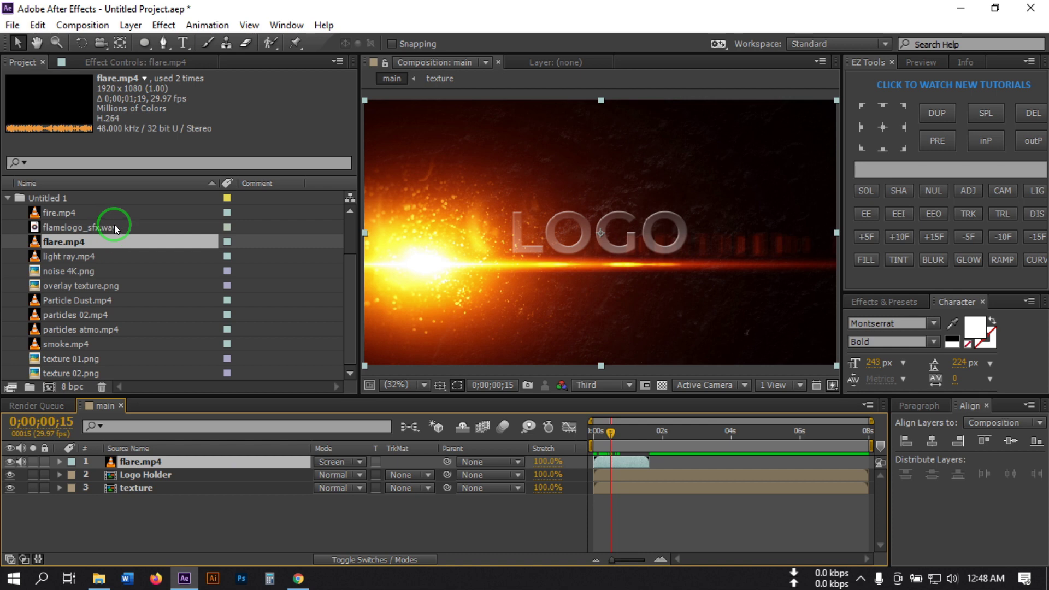
drag(57, 212, 104, 460)
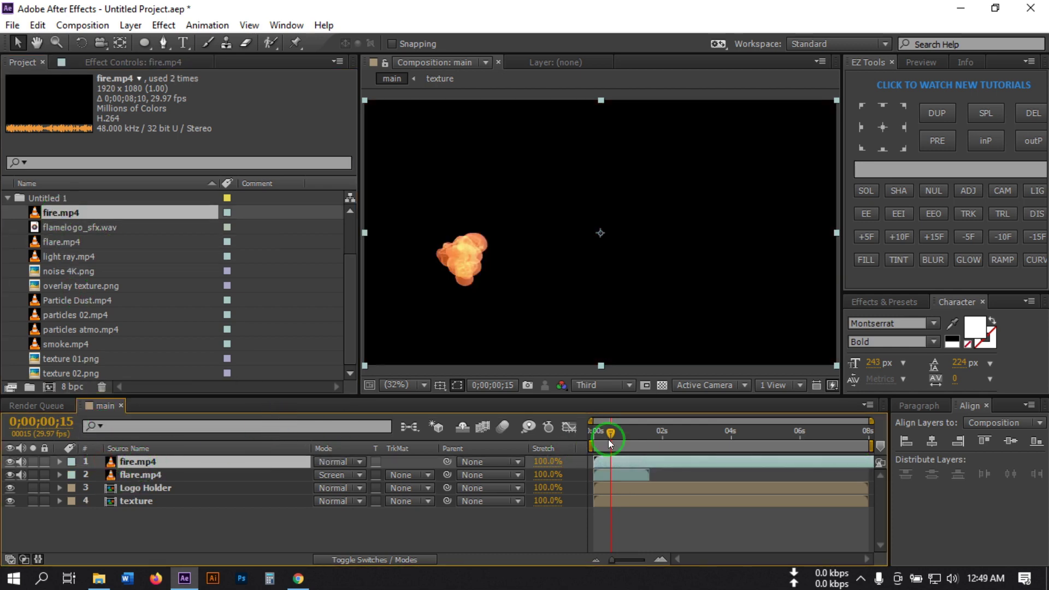
click(333, 463)
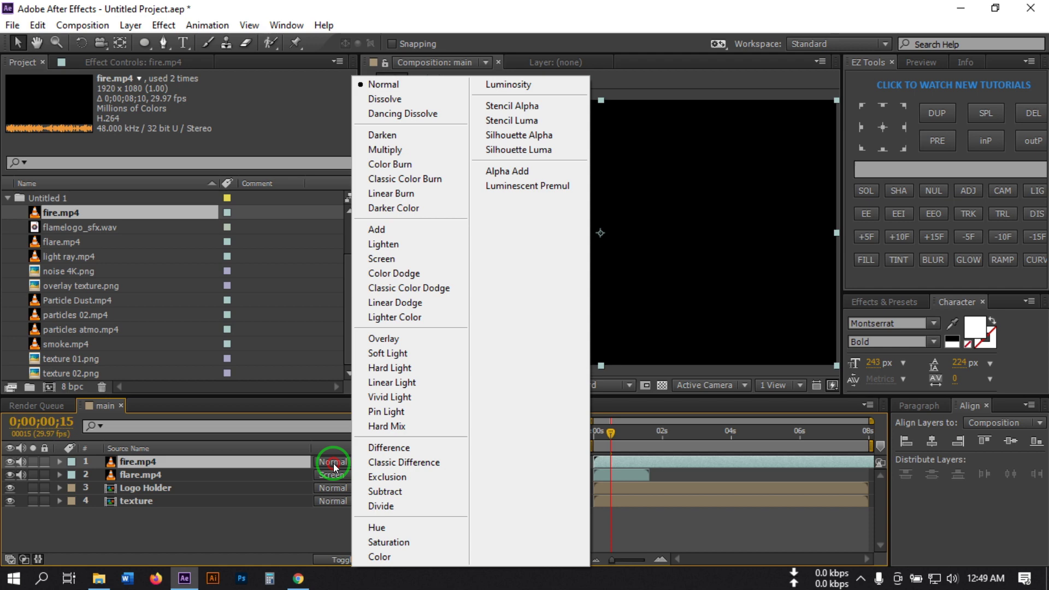
click(383, 255)
drag(608, 426, 608, 427)
mouse_move(608, 465)
mouse_down()
mouse_move(621, 460)
mouse_move(585, 434)
mouse_move(727, 429)
mouse_up()
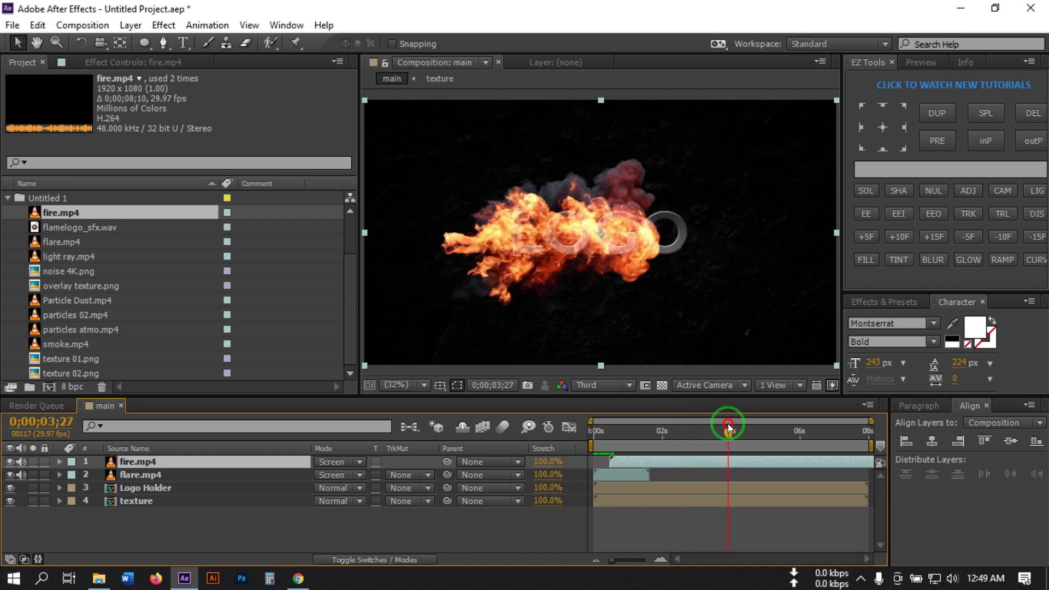
- Change the fire.mp4 layer's blending mode to Lighten and move the playhead to 0;00;01;10
click(333, 461)
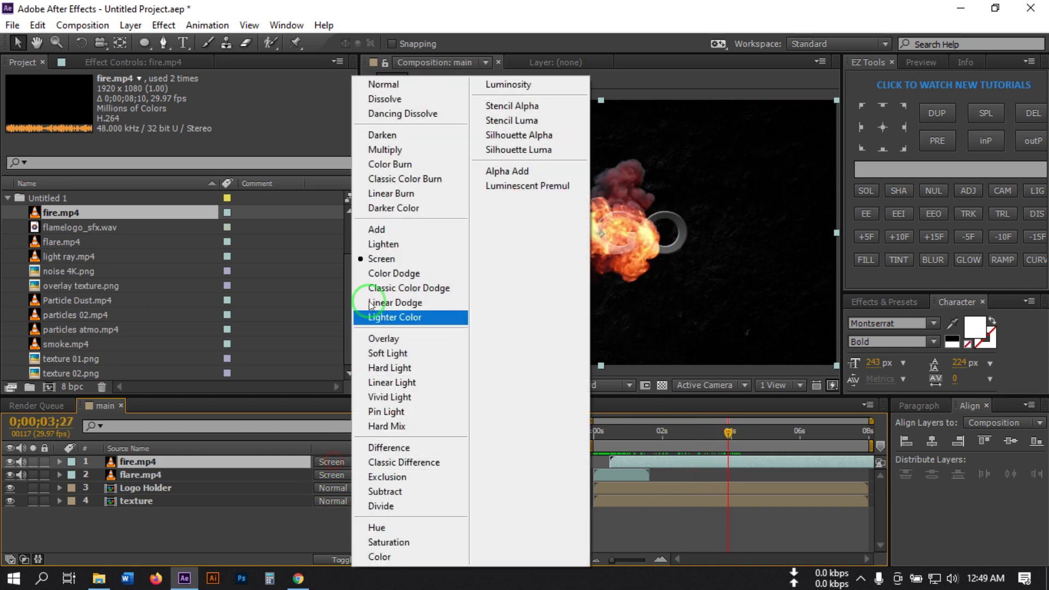
click(385, 246)
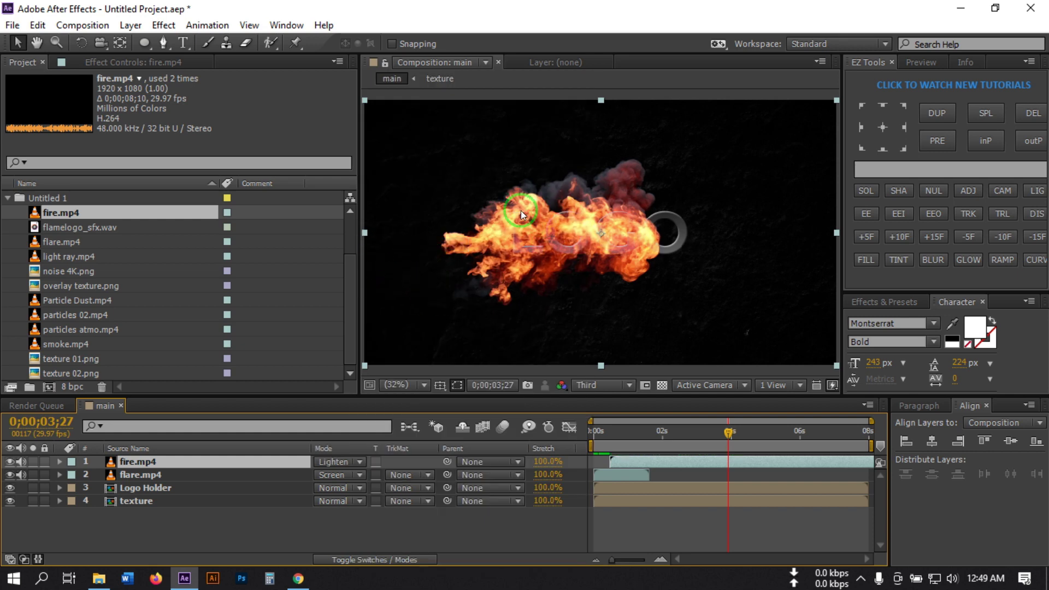
mouse_move(724, 433)
mouse_down()
mouse_move(616, 444)
mouse_move(746, 428)
mouse_move(663, 433)
mouse_move(691, 438)
mouse_move(621, 451)
mouse_move(638, 451)
mouse_up()
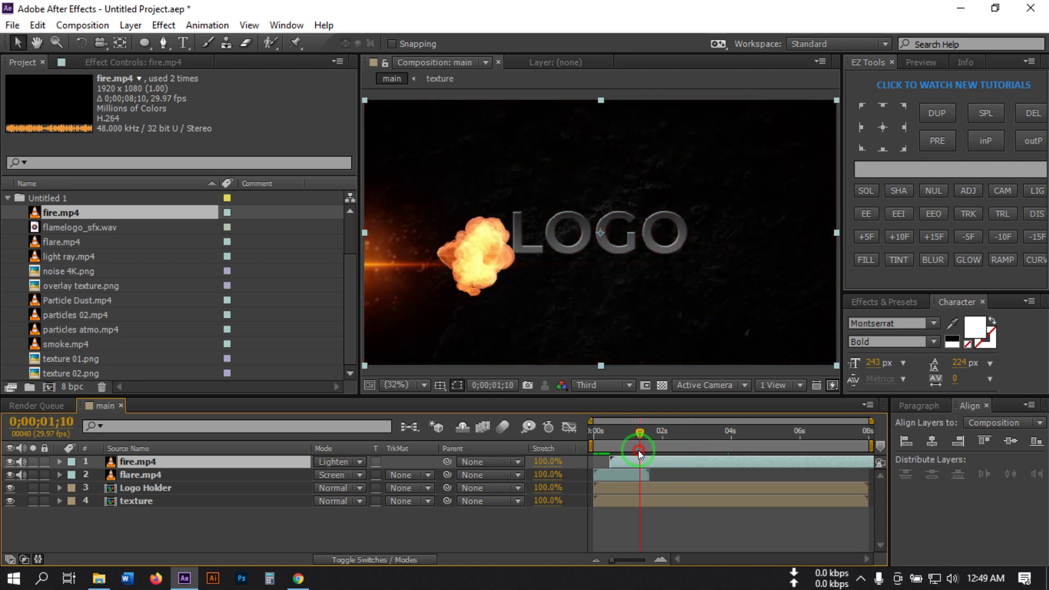
- Apply the Linear Wipe effect to the Logo Holder layer with a 275° wipe angle and 100% Transition Completion
click(139, 488)
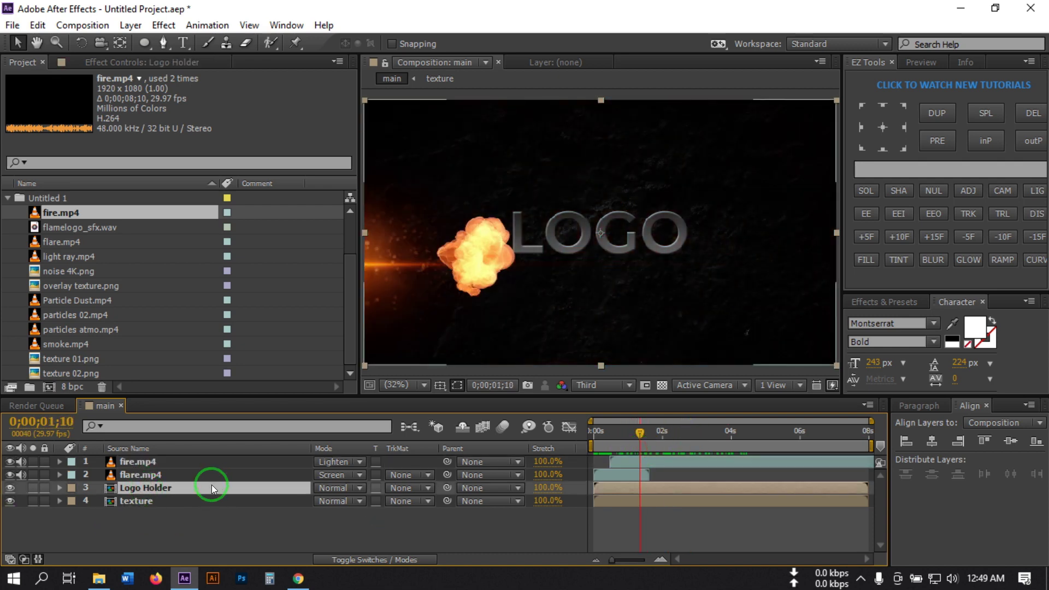
key(ctrl+space)
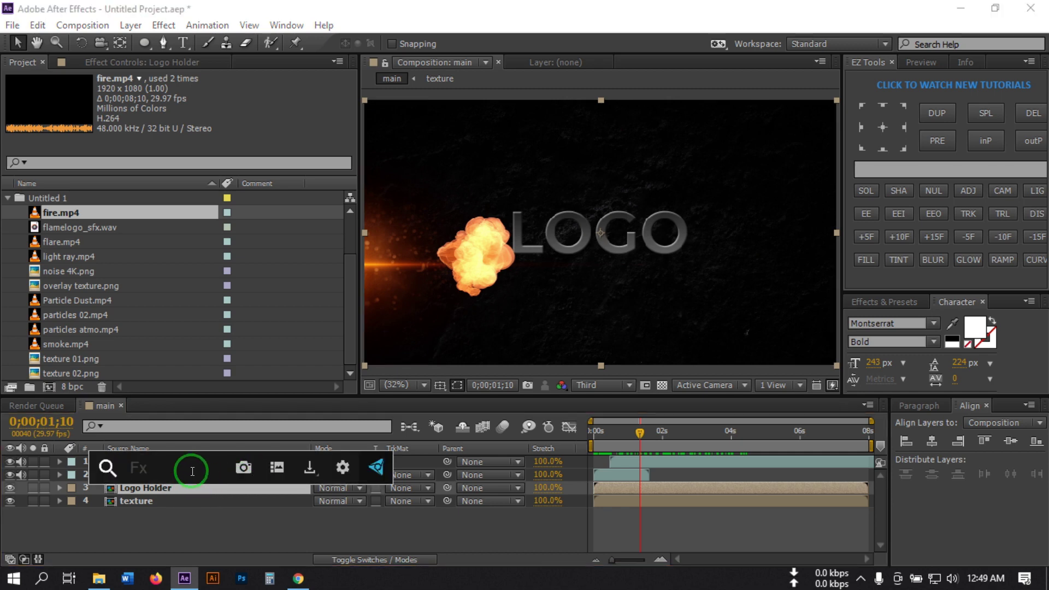
text(lin)
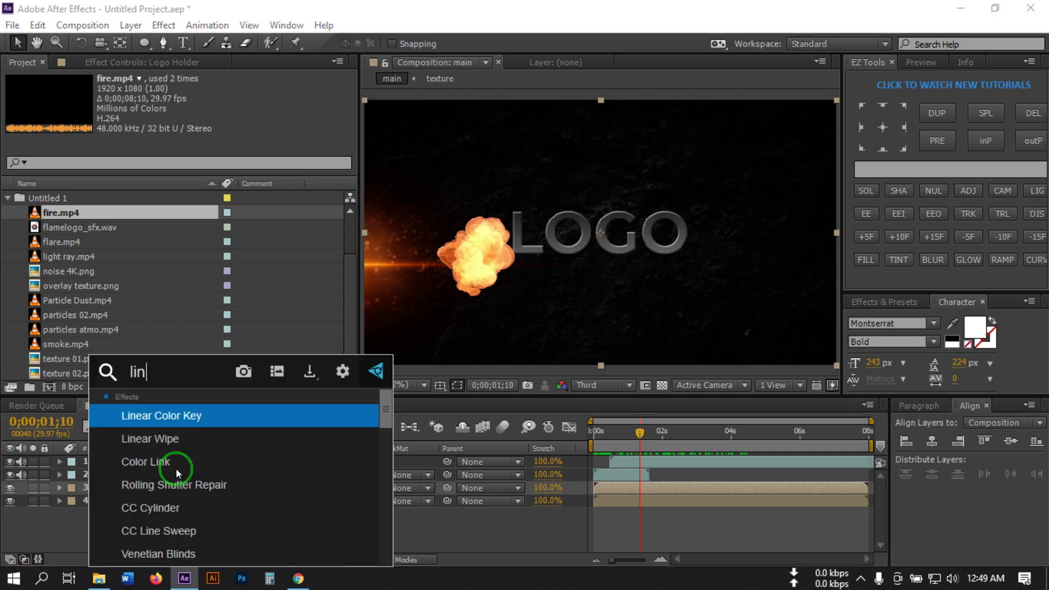
click(169, 444)
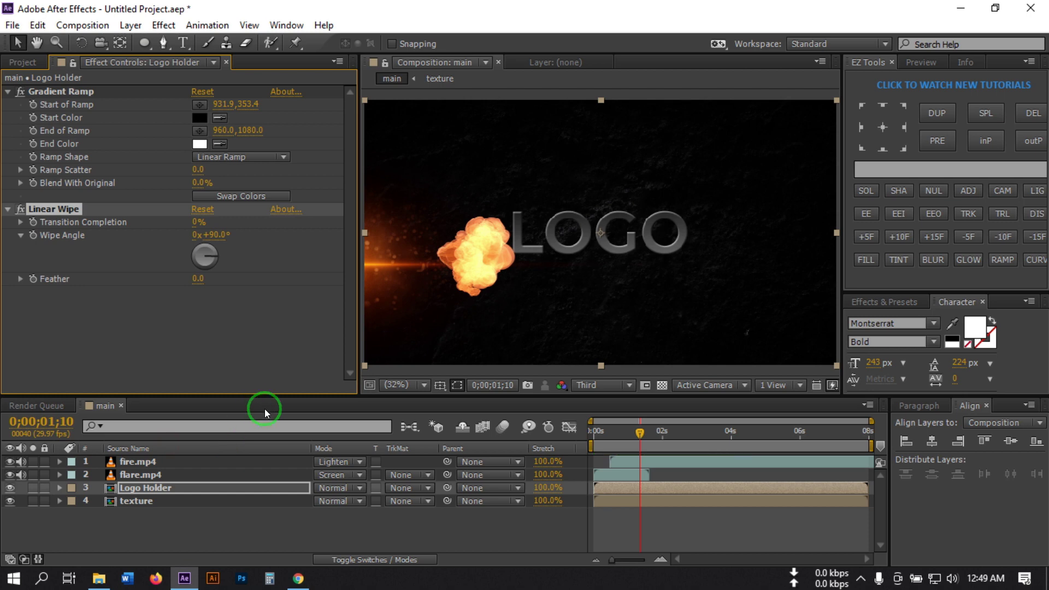
drag(216, 235, 216, 235)
text(275)
key(Return)
drag(199, 222, 321, 214)
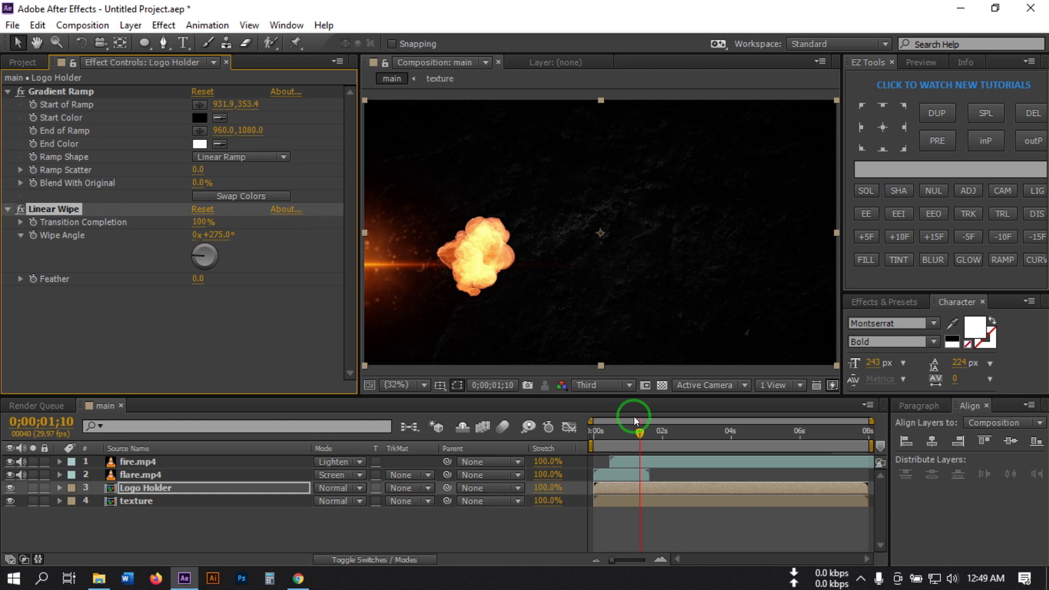
- Turn on keyframing for the Linear Wipe's Transition Completion at 0;00;04;03 and lower the value, reaching 80% at 0;00;01;22
drag(639, 434, 737, 441)
click(36, 223)
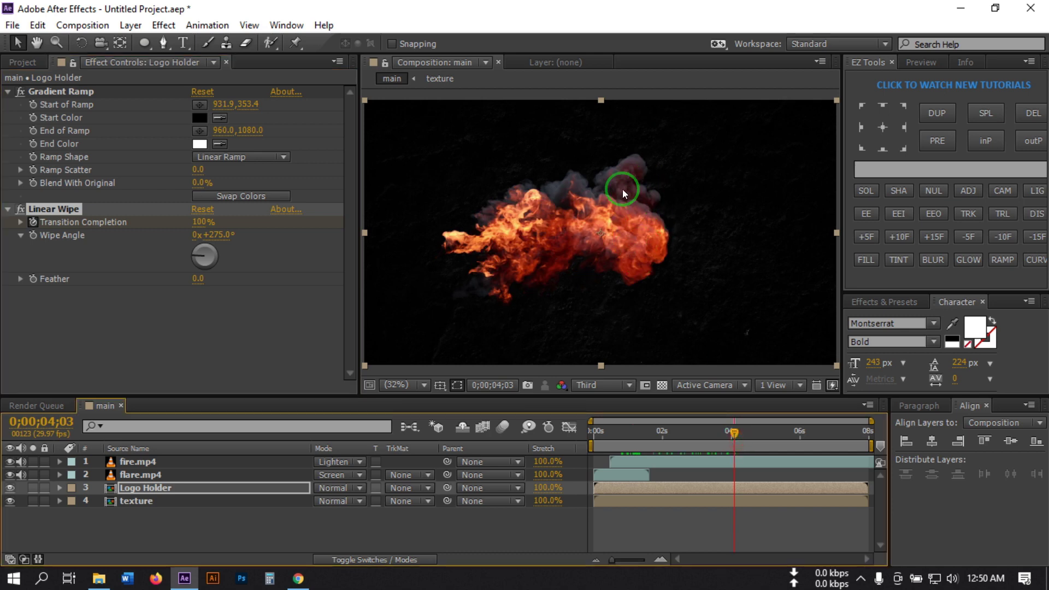
drag(197, 225, 11, 225)
drag(725, 436, 654, 437)
- Set the Feather of the Logo Holder layer's Linear Wipe effect to 75
click(202, 376)
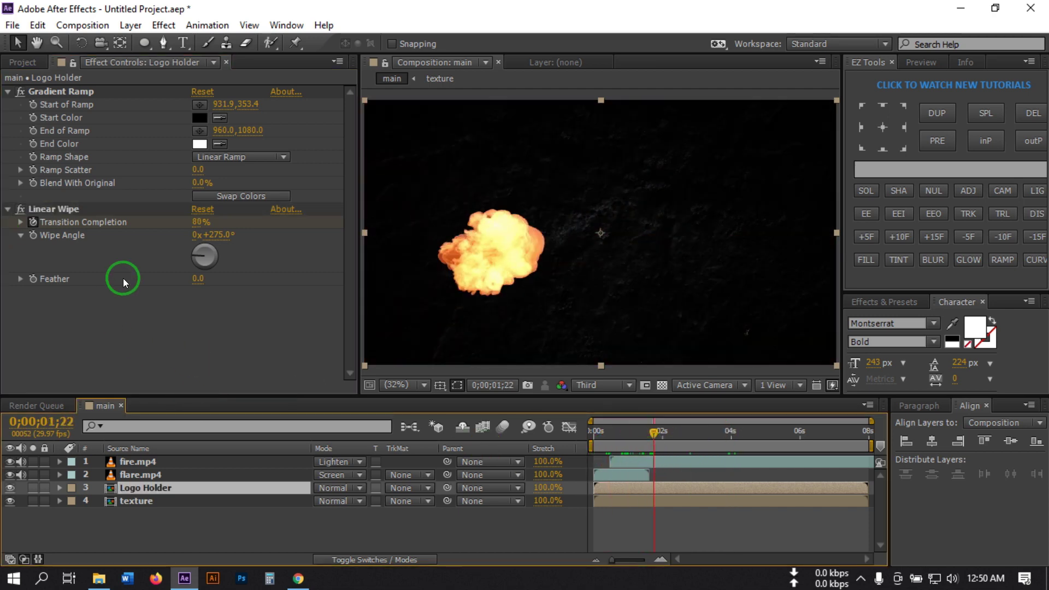
click(197, 282)
text(75)
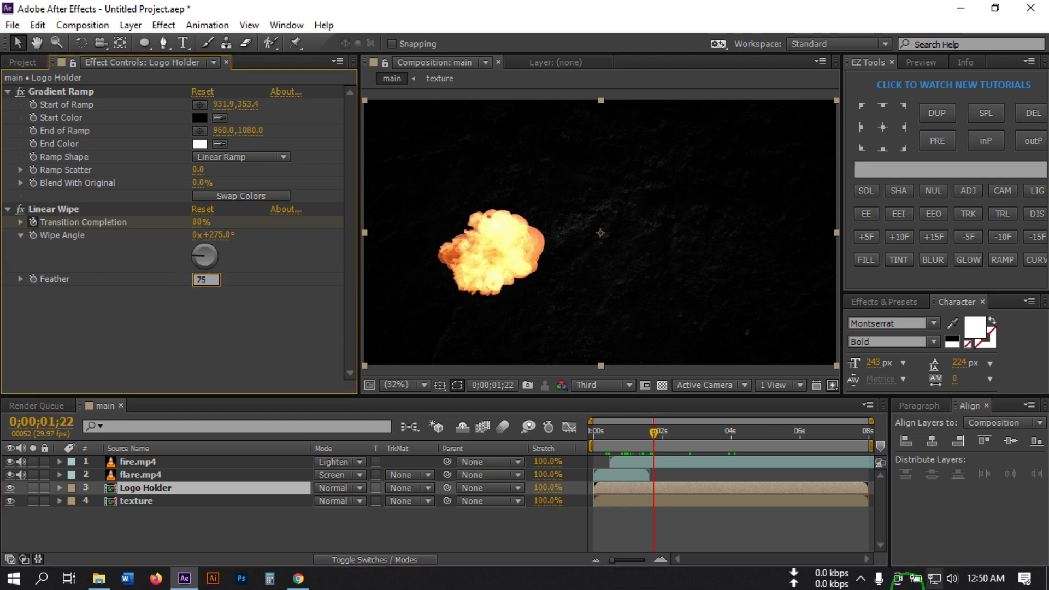
key(Return)
- Move the Logo Holder layer's last Transition Completion keyframe to just before the 6-second mark and preview the reveal
drag(657, 439, 693, 431)
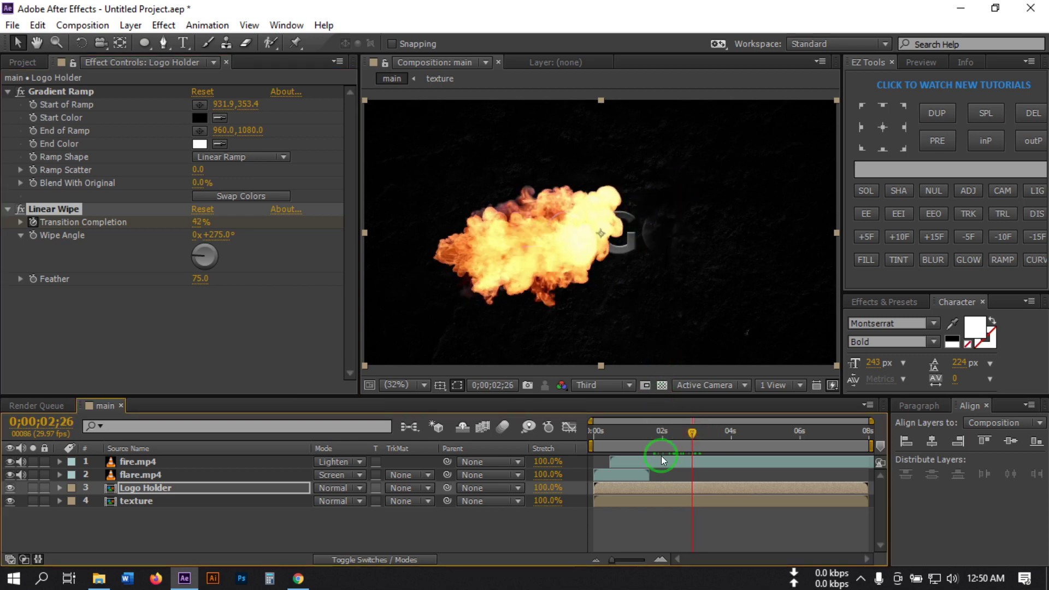
key(u)
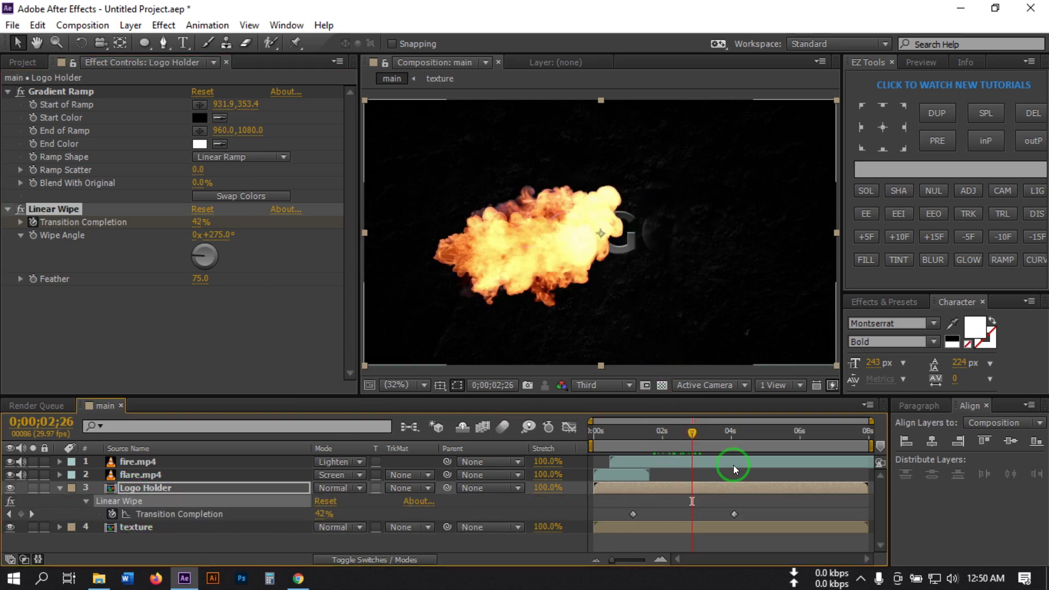
drag(692, 431, 708, 443)
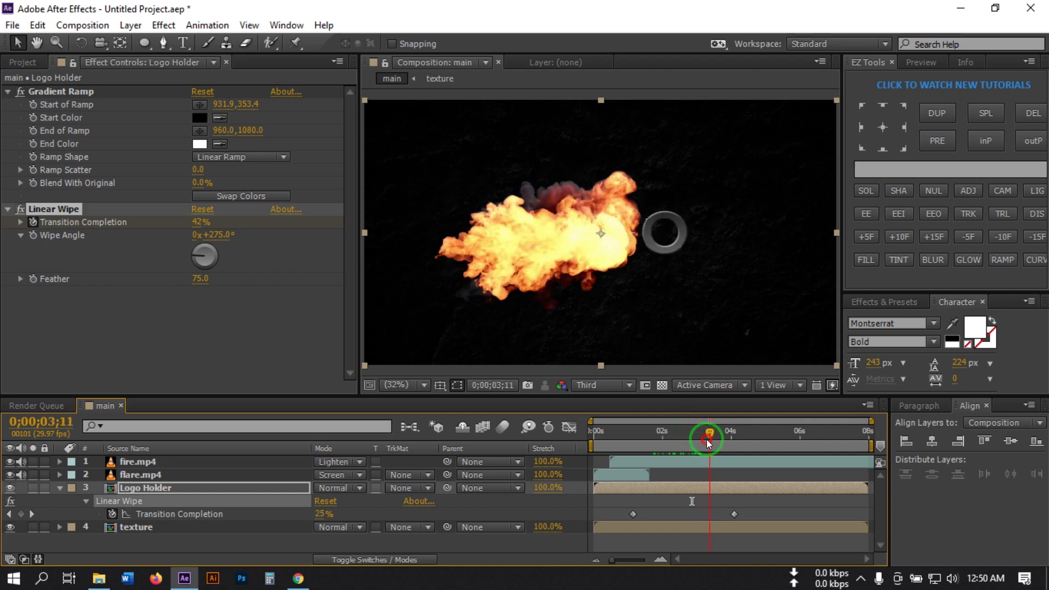
drag(754, 511, 631, 517)
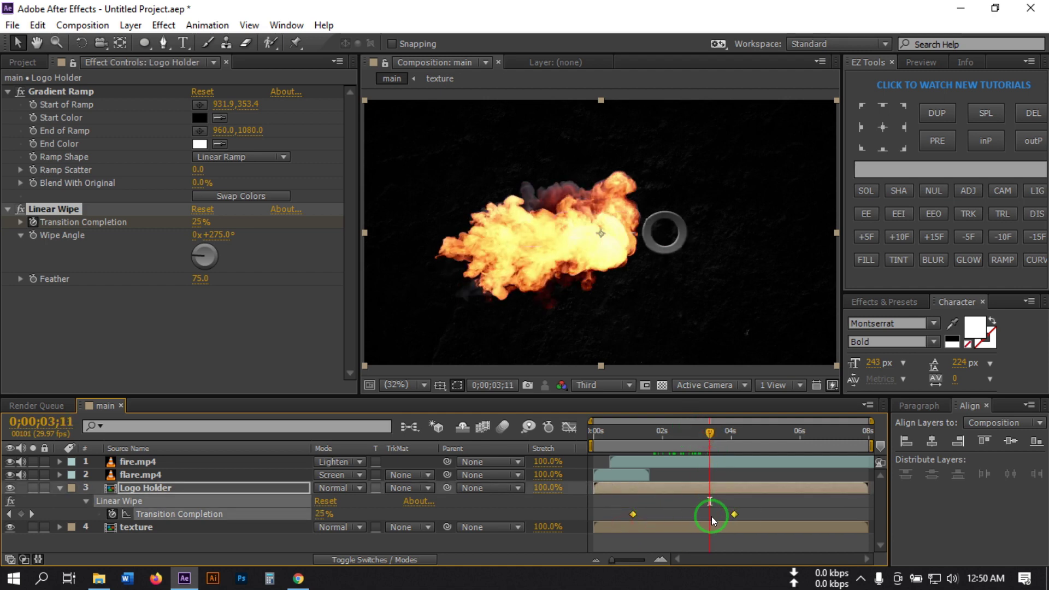
click(720, 514)
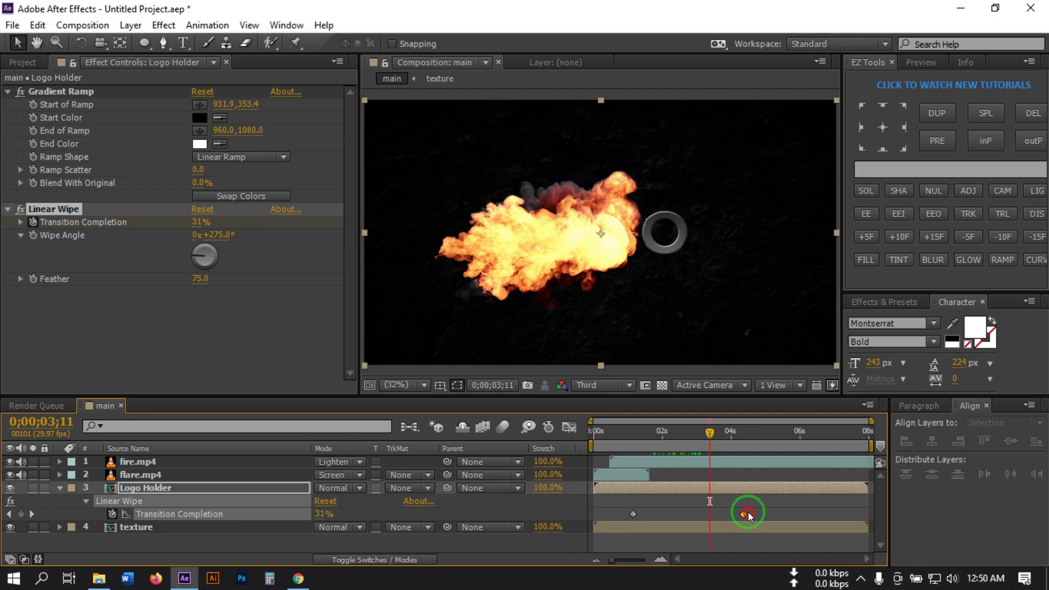
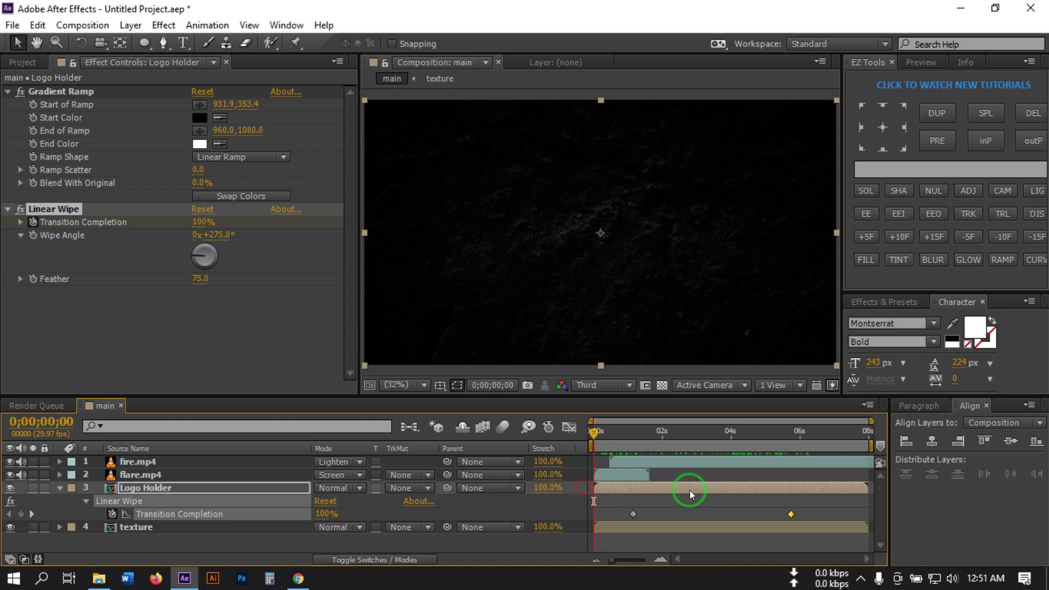
key(space)
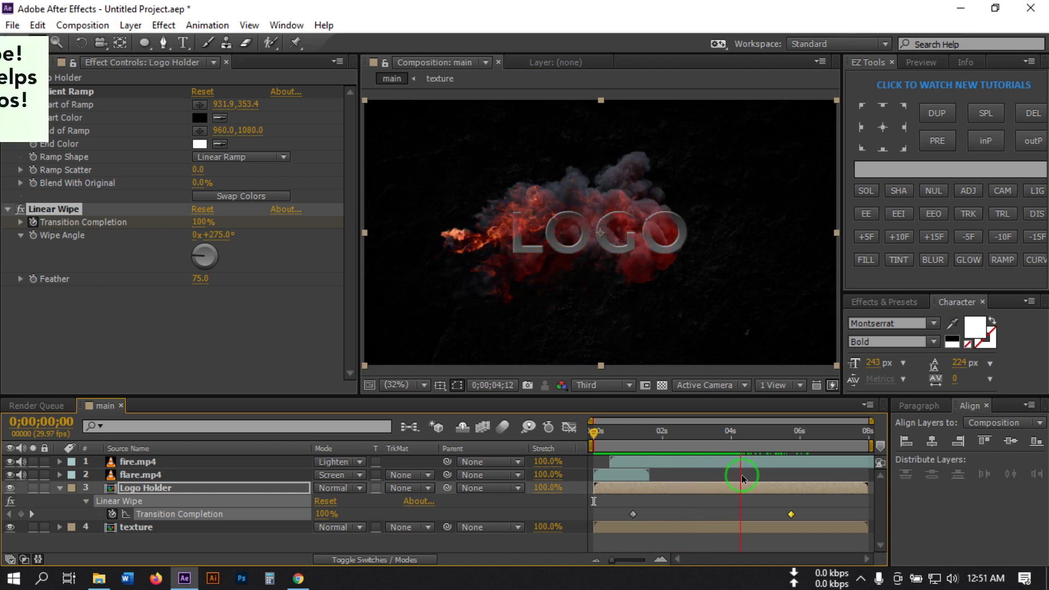
drag(750, 437, 692, 436)
click(59, 488)
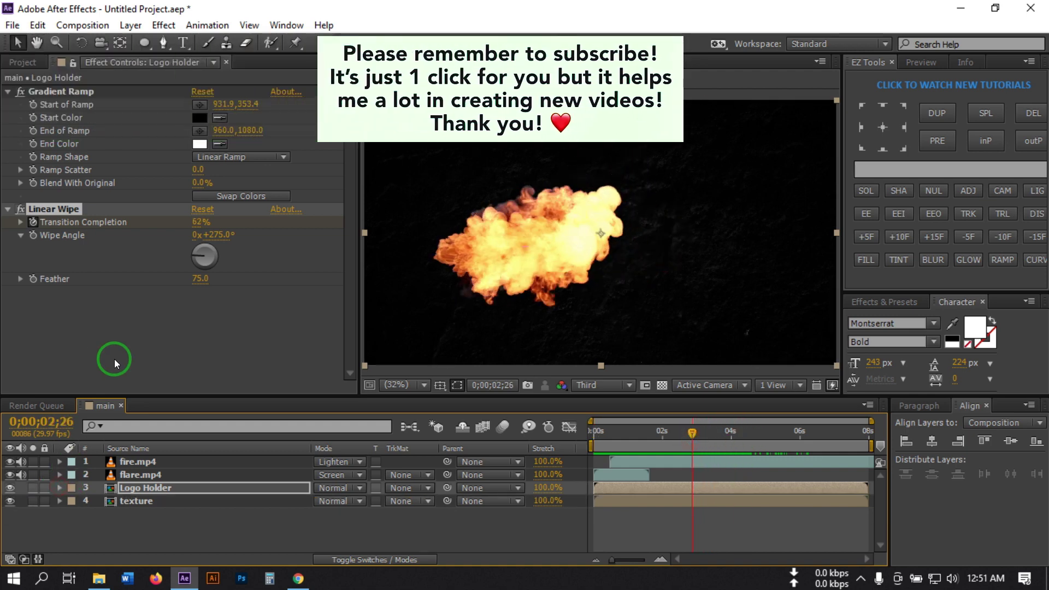
- Add Particle Dust.mp4 as the uppermost layer of the main composition with the Screen blending mode
click(22, 63)
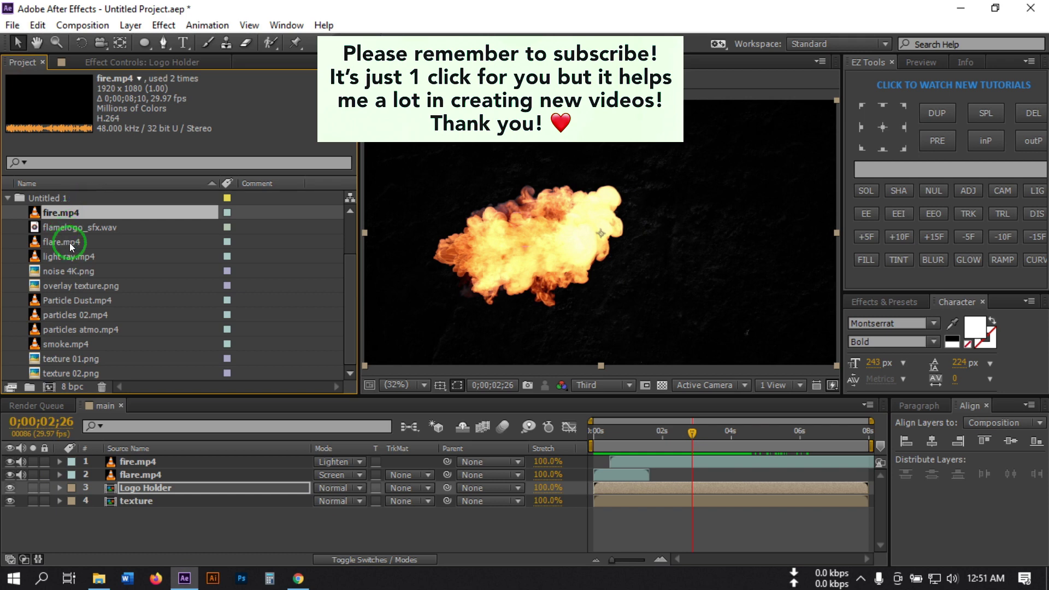
click(124, 514)
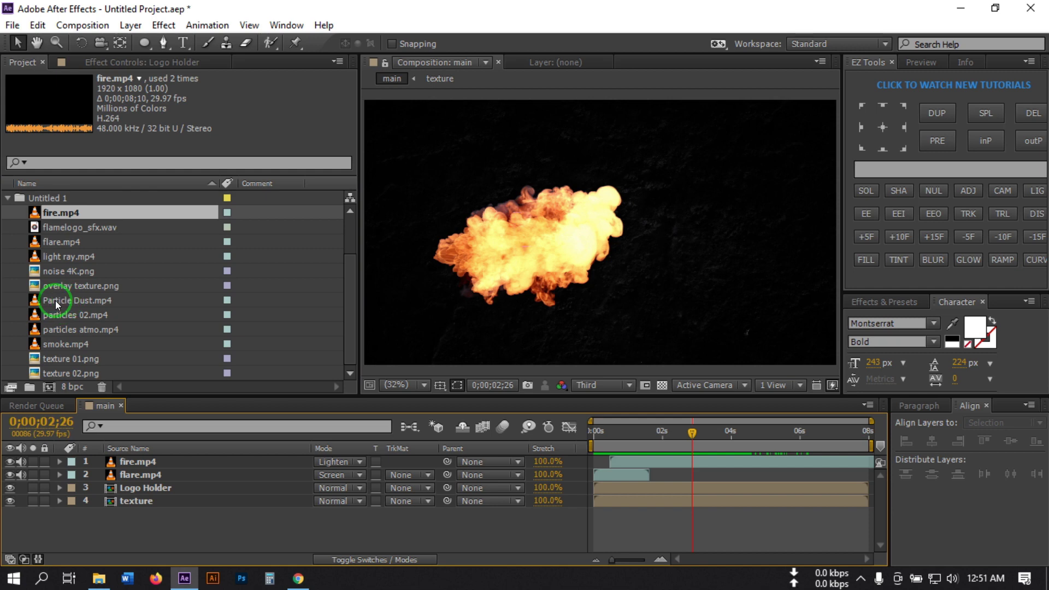
drag(54, 301, 102, 459)
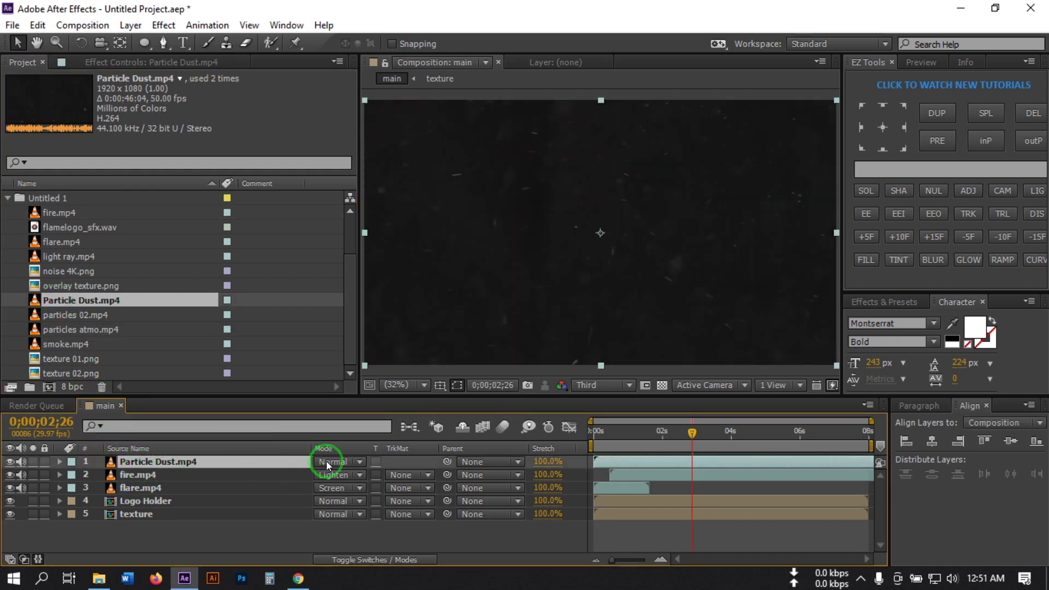
click(326, 461)
click(398, 251)
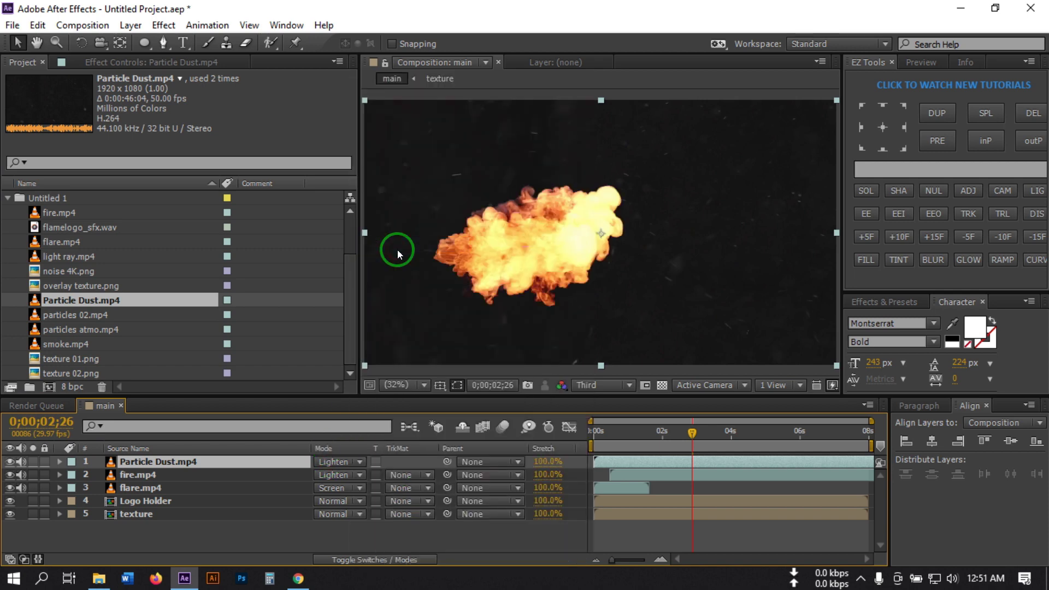
click(340, 462)
click(375, 261)
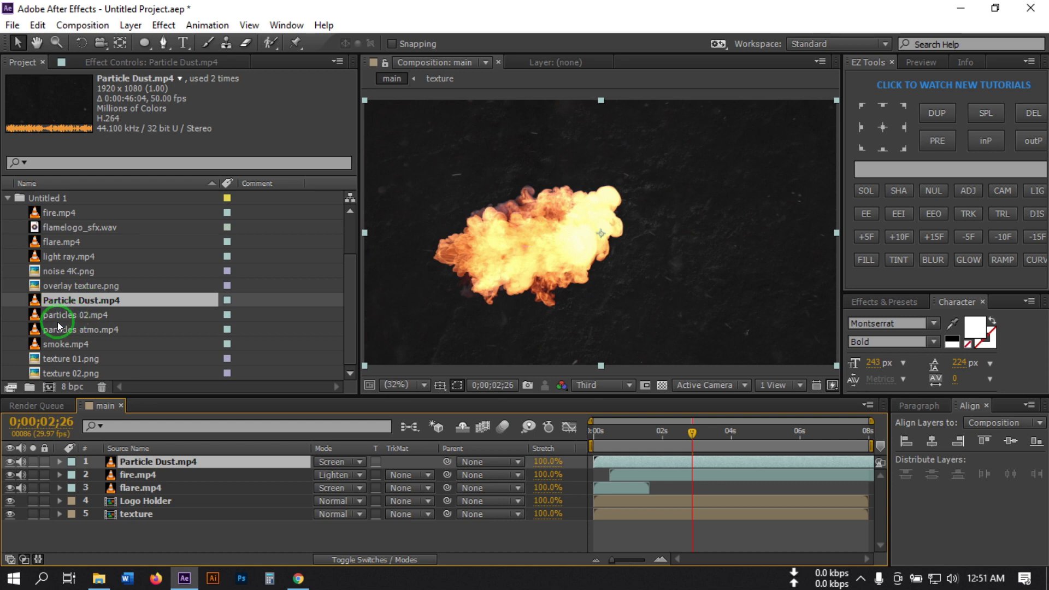
- Add particles 02.mp4 and particles atmo.mp4 above the Particle Dust layer, both in Screen mode
drag(57, 319, 109, 462)
click(340, 462)
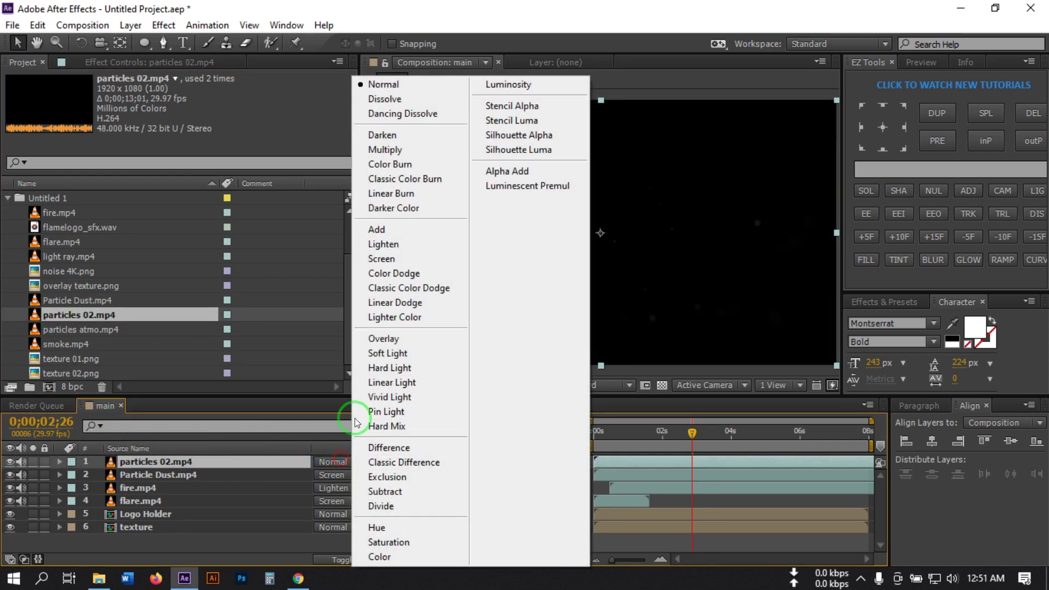
click(381, 259)
drag(111, 330, 86, 462)
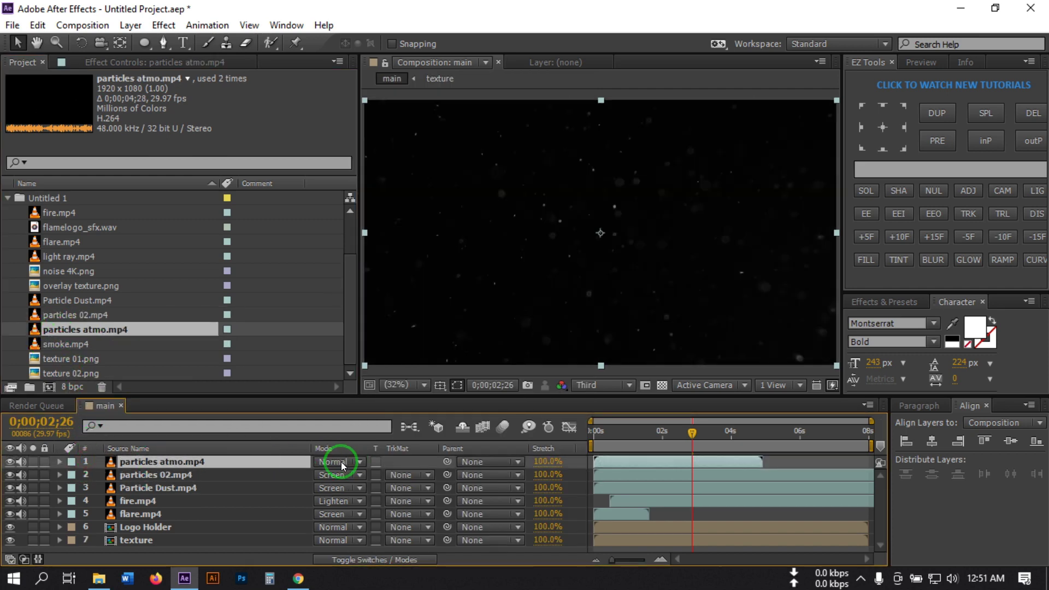
click(341, 461)
click(389, 258)
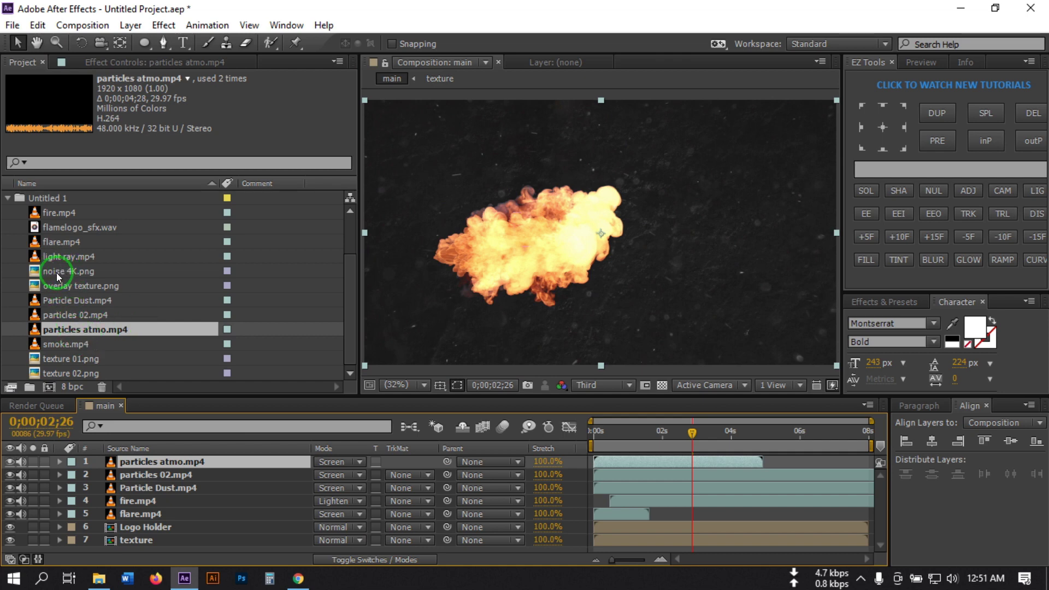
- Stack noise 4K.png and smoke.mp4 above the particle layers and blend both with Screen mode
drag(57, 272, 87, 458)
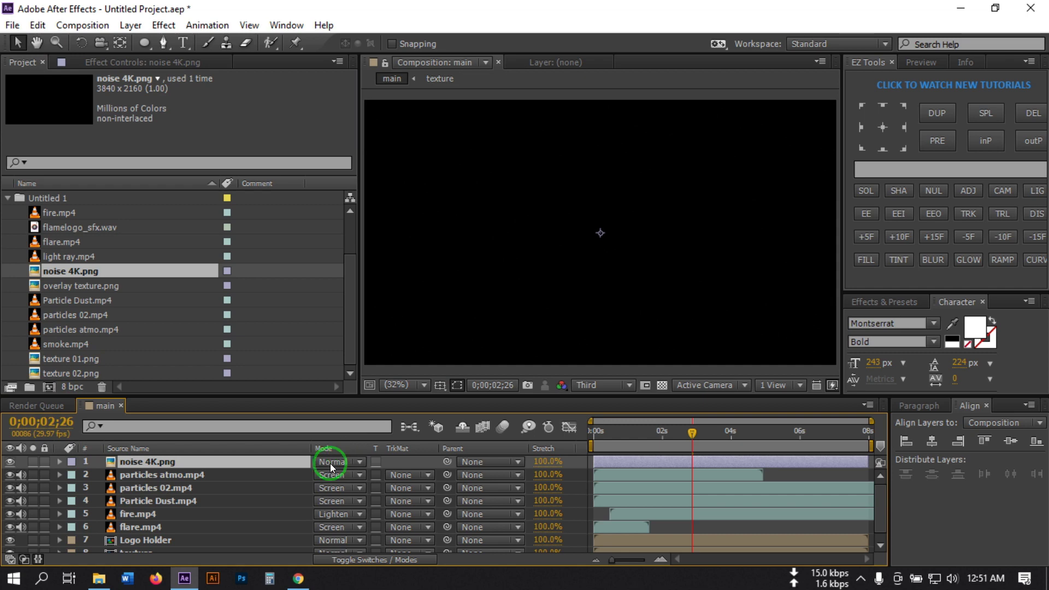
click(330, 464)
click(392, 259)
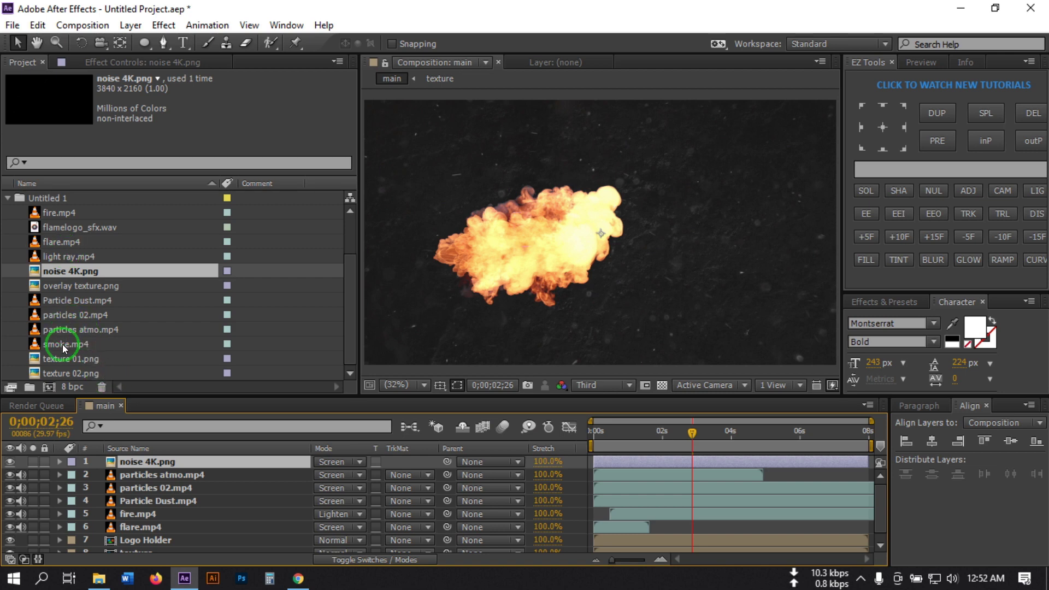
drag(64, 348, 90, 458)
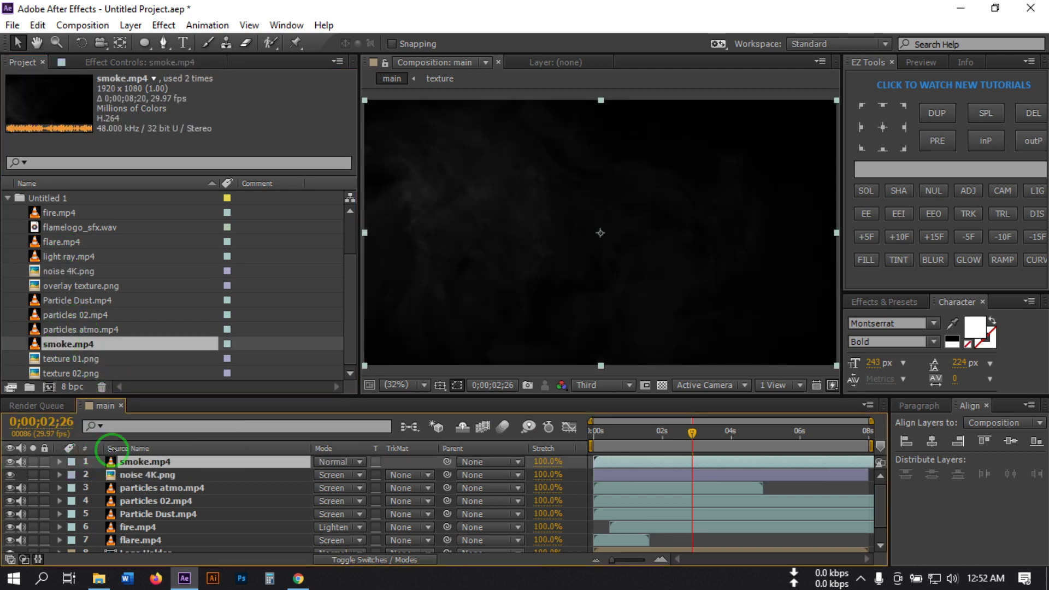
click(337, 463)
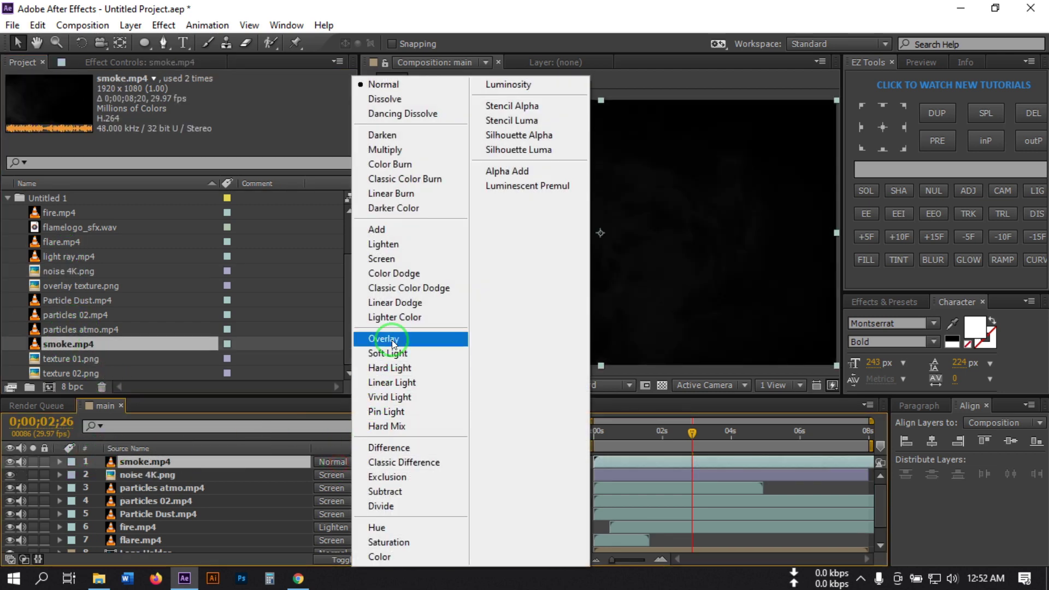
click(389, 264)
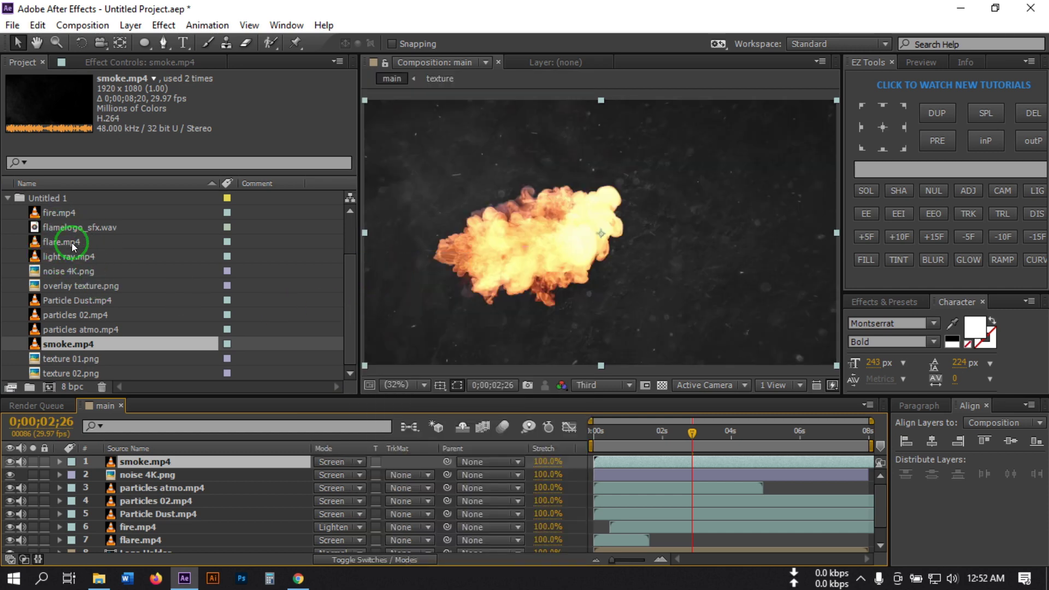
- Add light ray.mp4 above the smoke layer, try the Add blending mode, and settle on Screen
click(56, 257)
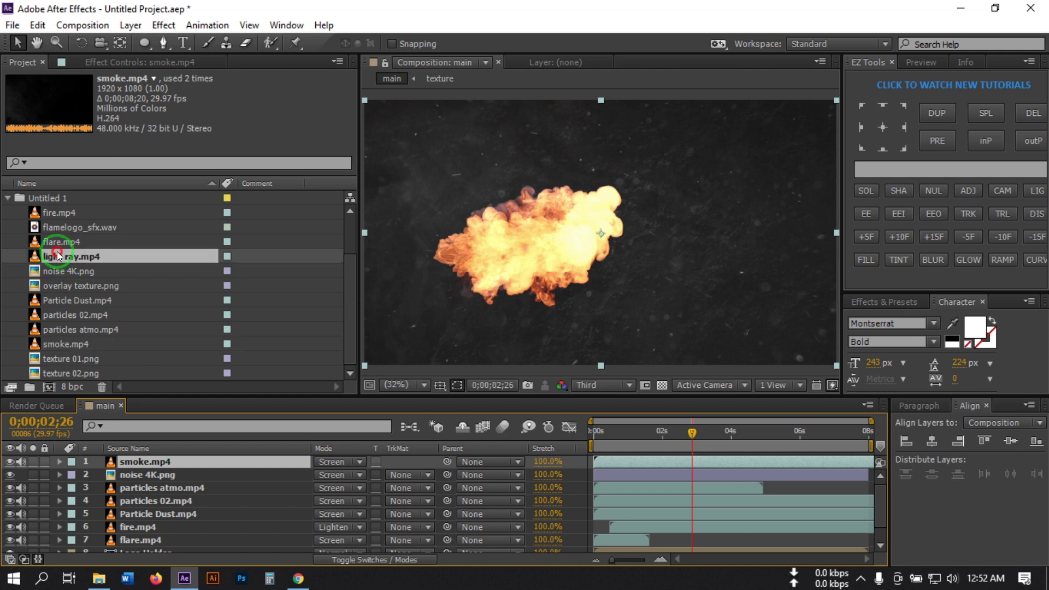
drag(50, 257, 50, 461)
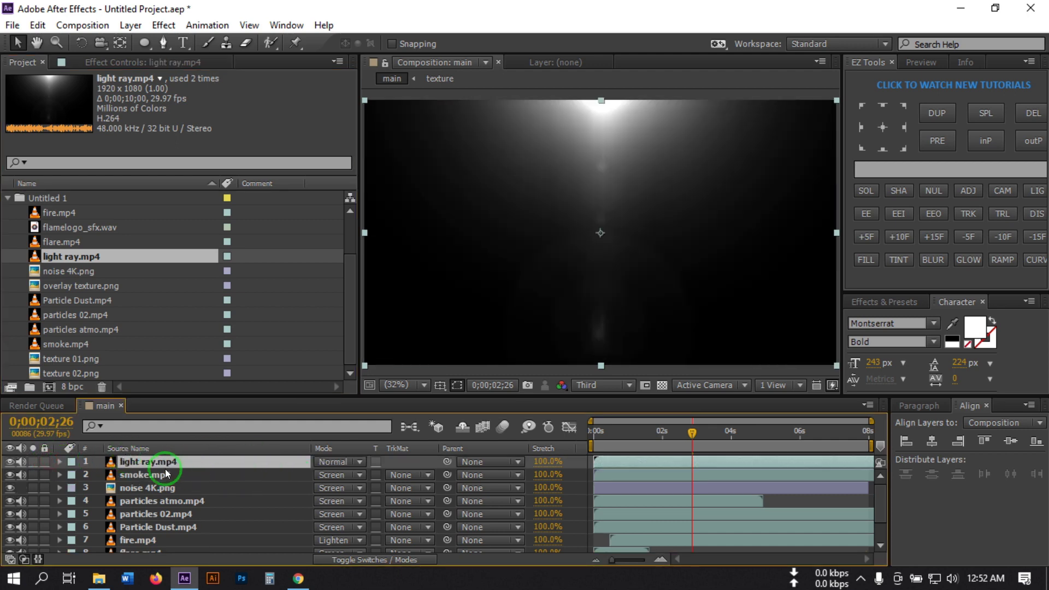
click(352, 461)
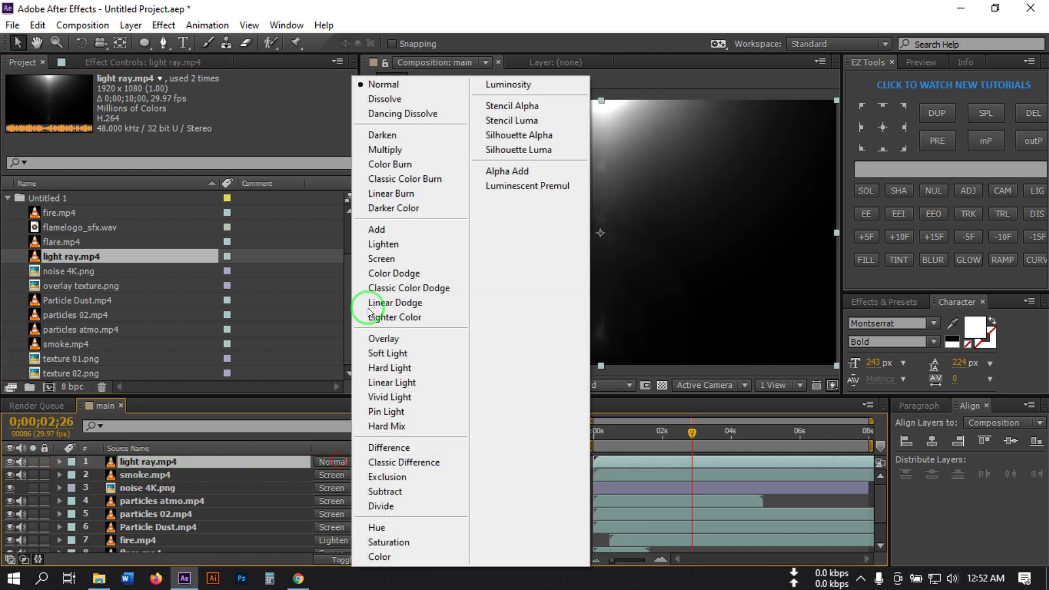
click(386, 236)
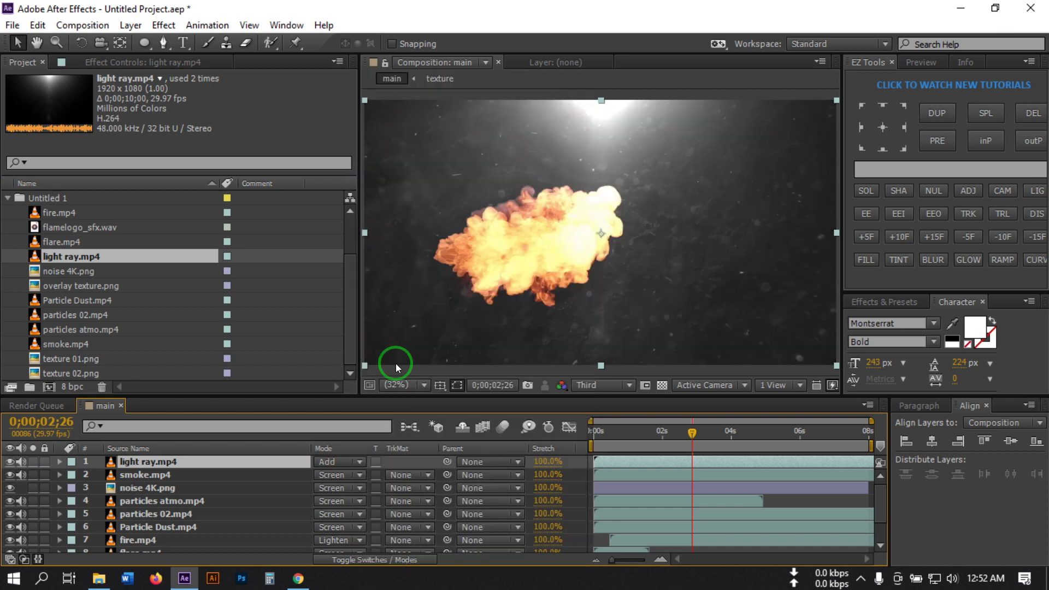
click(327, 463)
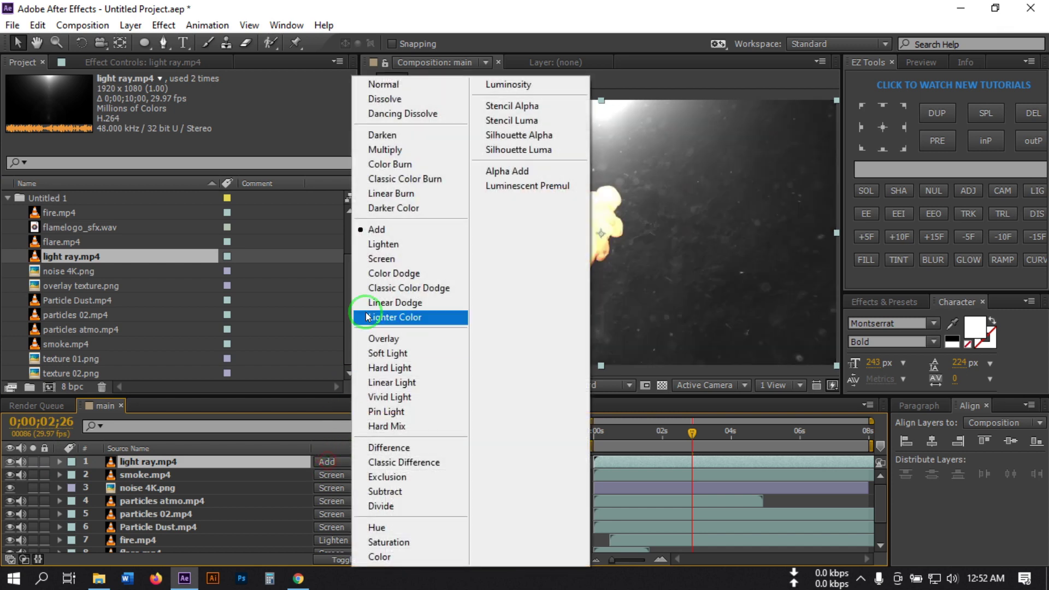
click(378, 257)
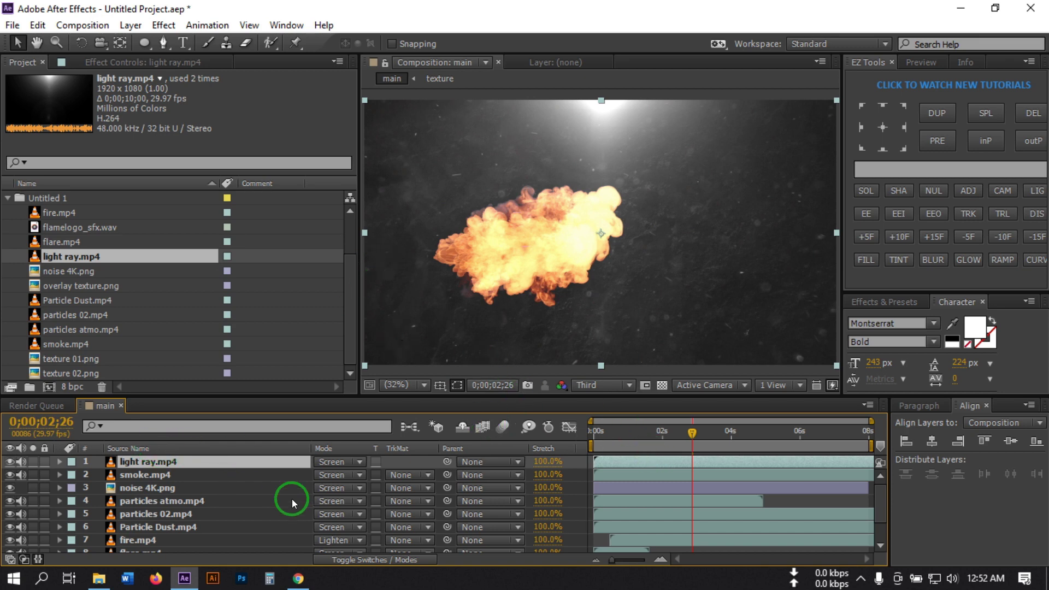
- Scale the light ray.mp4 layer to 170% and move the playhead to 0;00;01;11
key(s)
drag(345, 473, 381, 462)
key(Return)
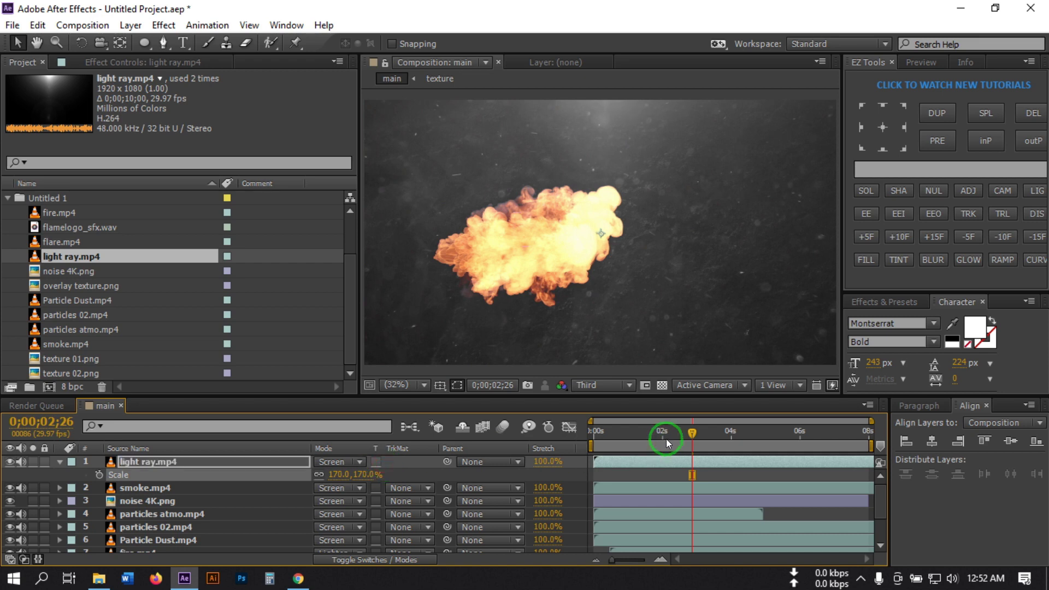
drag(687, 442, 641, 435)
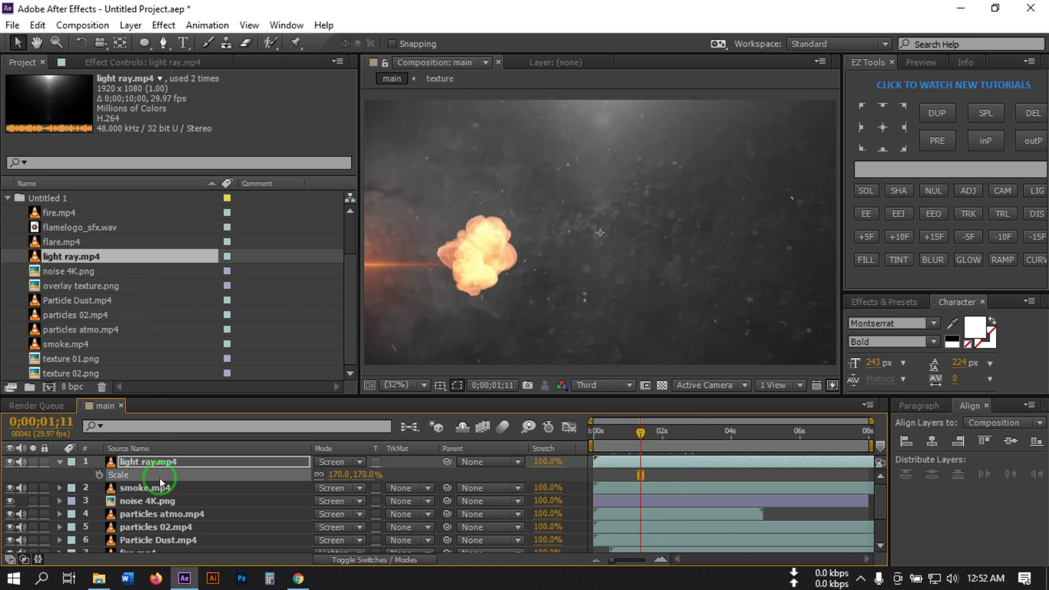
click(59, 462)
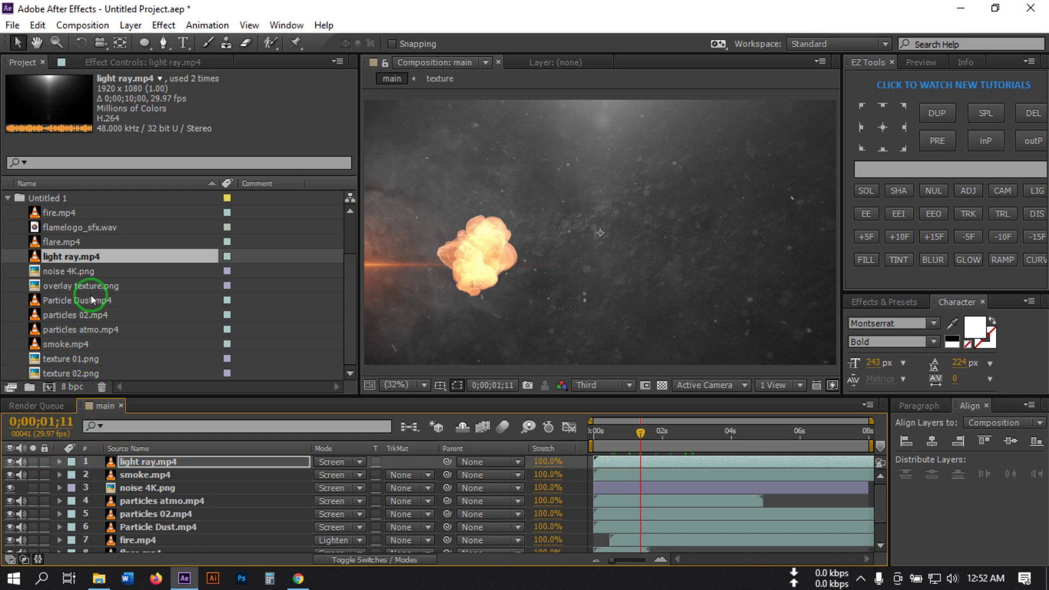
- Add overlay texture.png above the light ray layer in Screen mode
drag(90, 286, 114, 456)
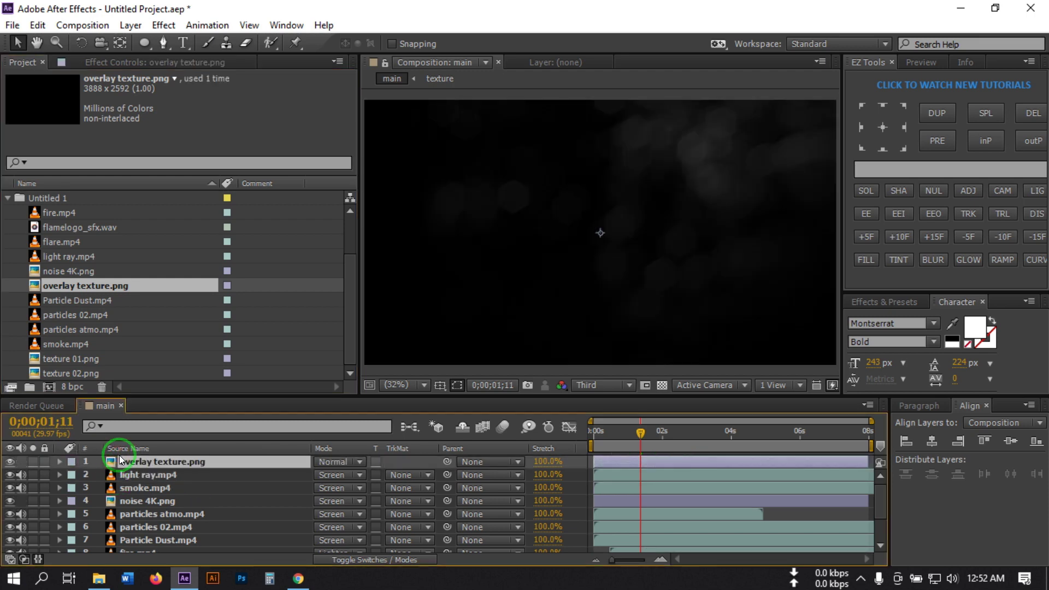
click(350, 460)
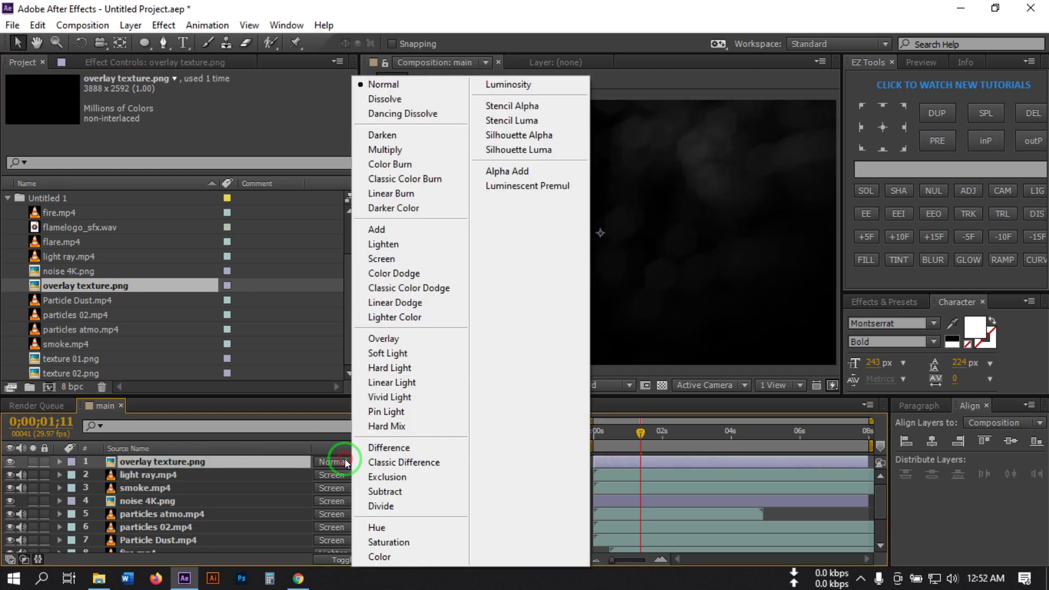
click(394, 263)
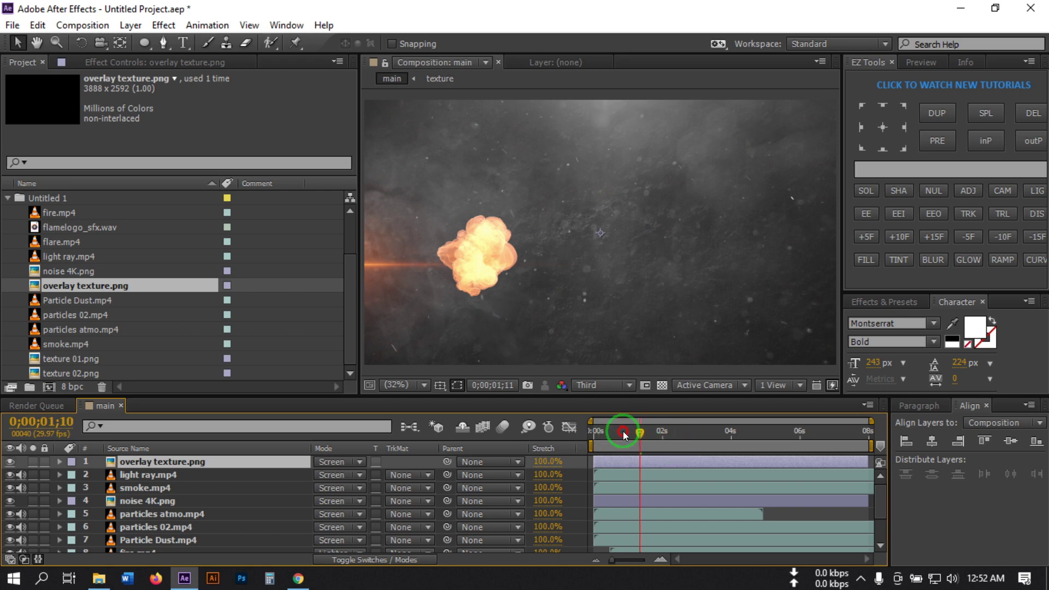
- Pre-compose all layers of the main composition into a new composition named animation, moving all attributes into it
drag(623, 431, 775, 446)
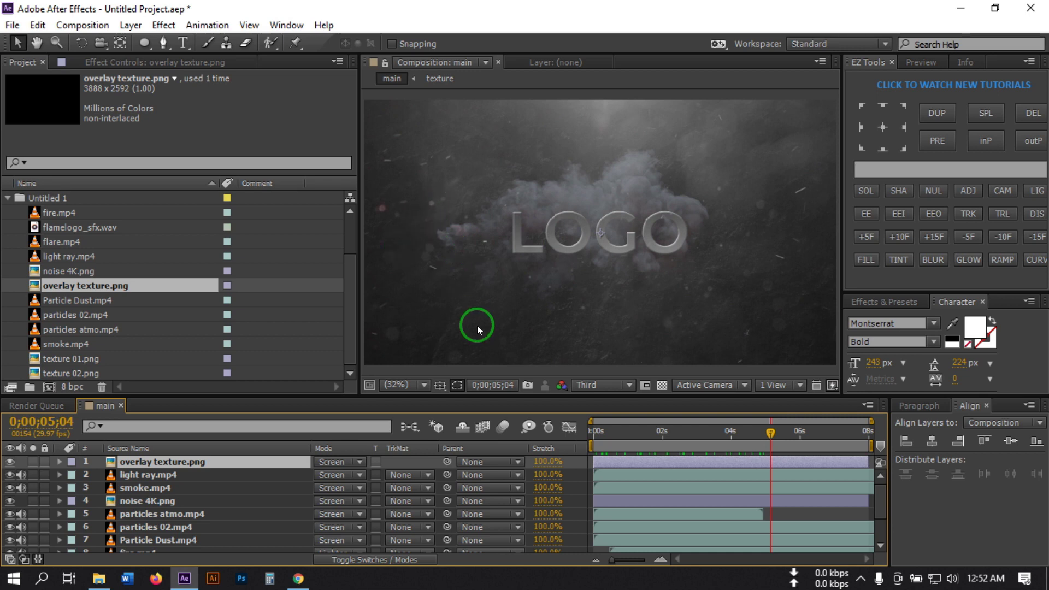
drag(763, 435, 606, 461)
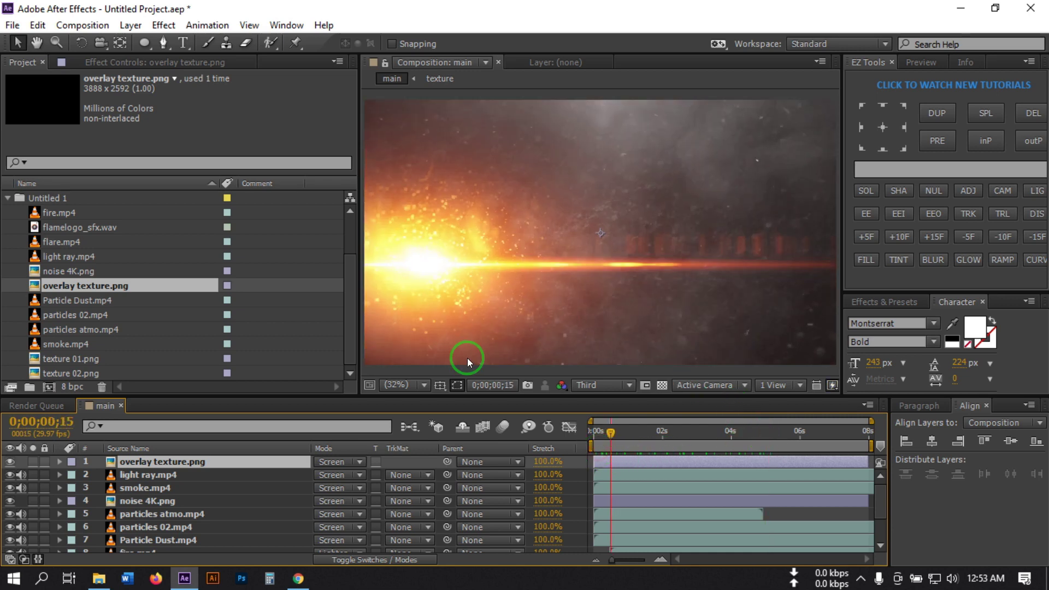
scroll(125, 500, down, 2)
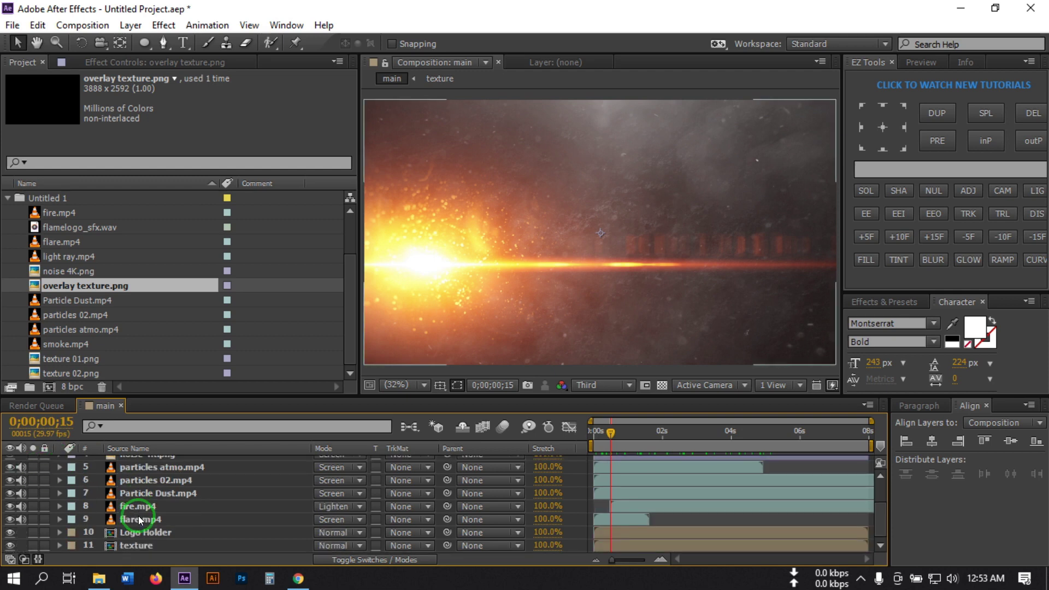
click(139, 545)
scroll(145, 492, up, 3)
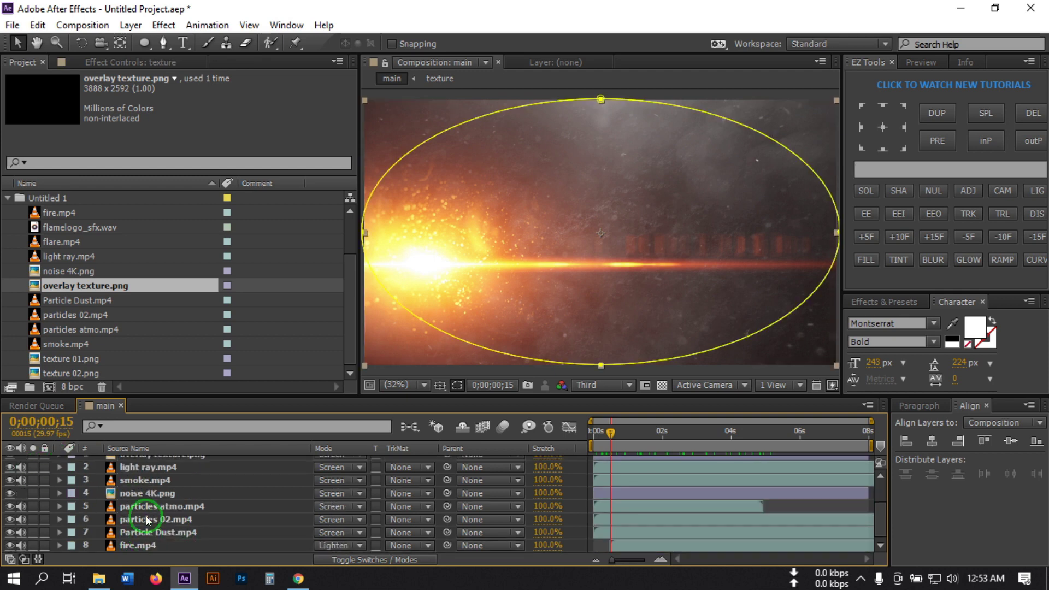
key(ctrl+a)
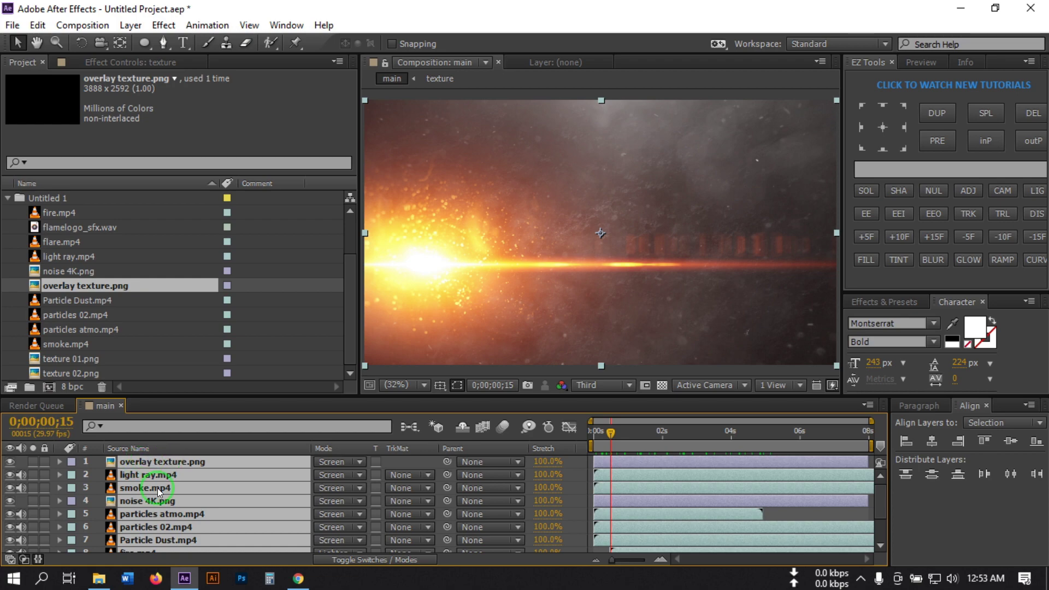
right_click(136, 501)
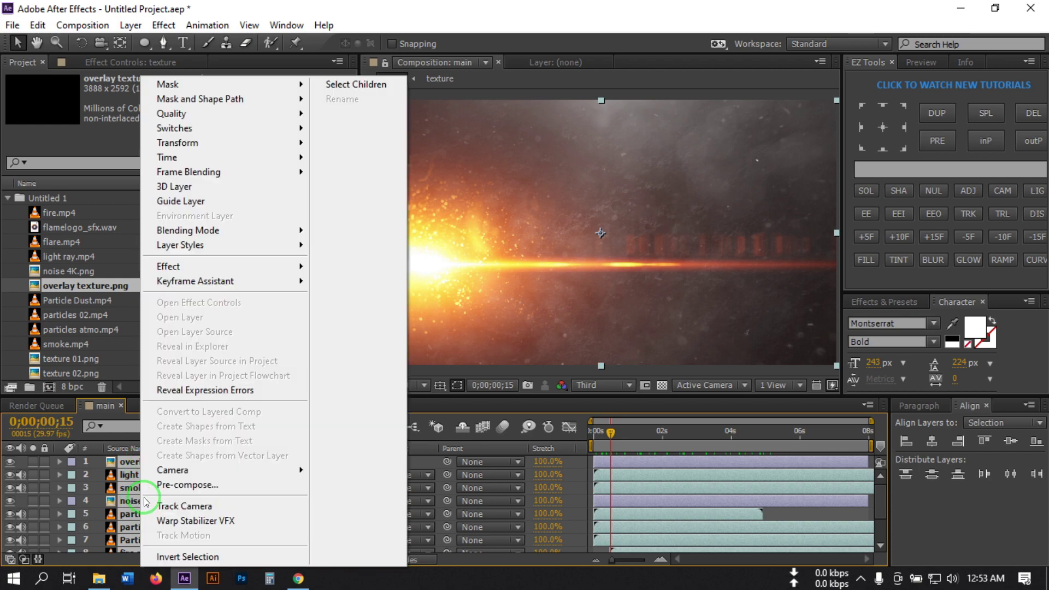
click(174, 485)
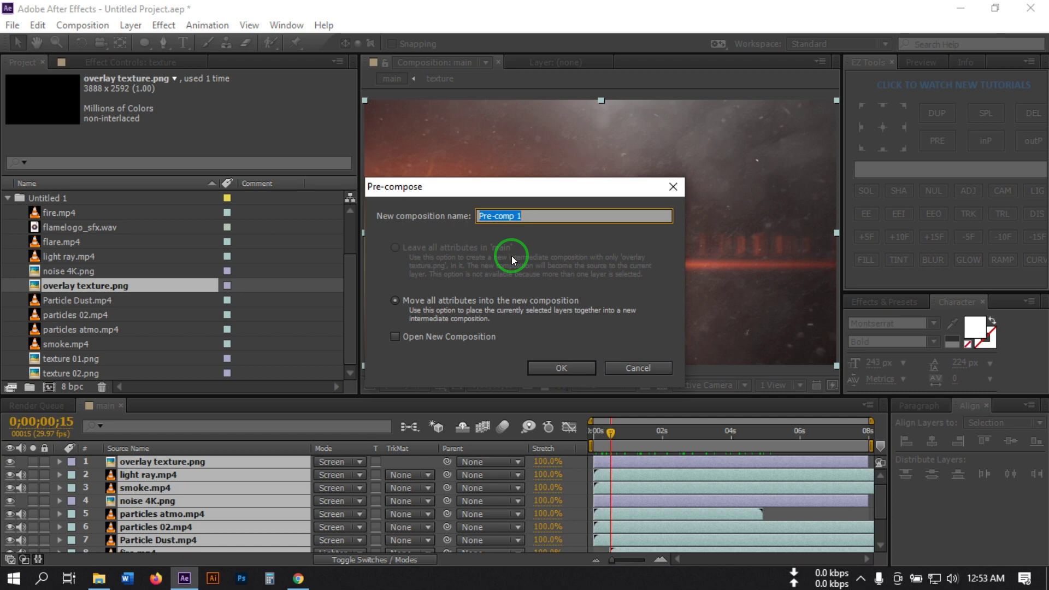
text(animation)
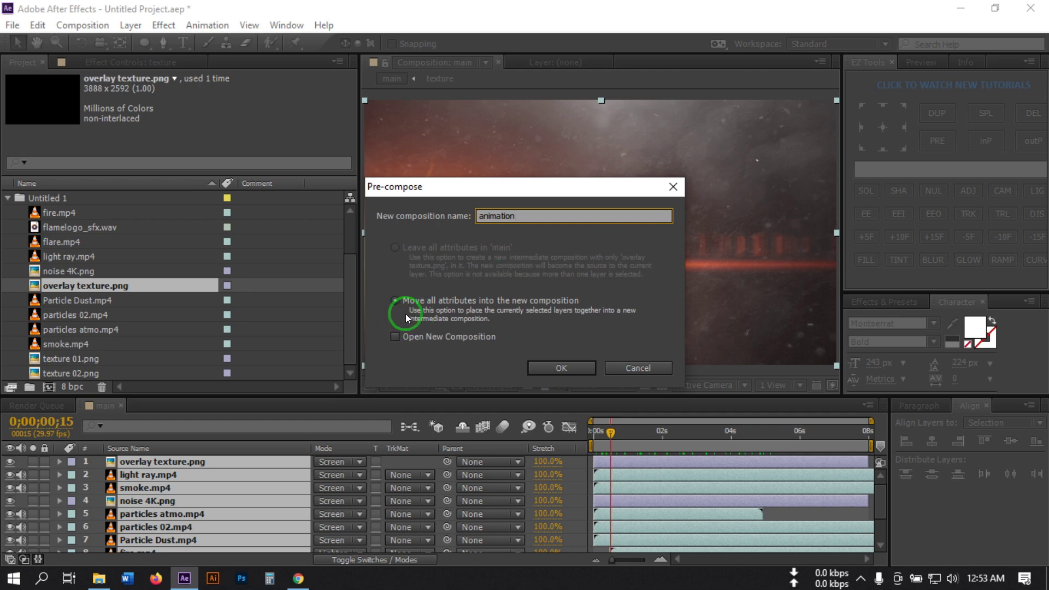
click(394, 300)
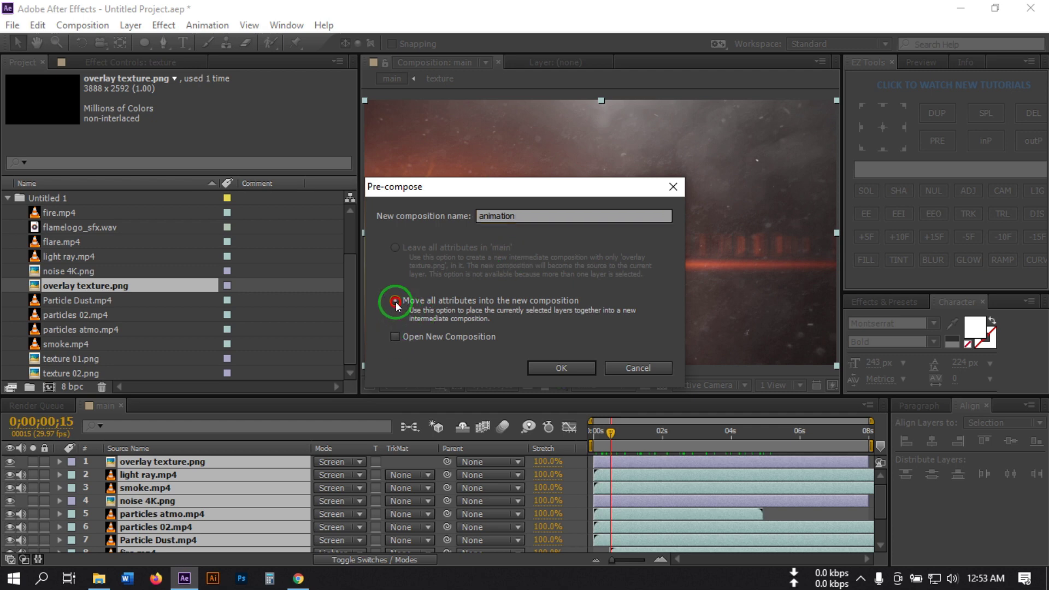
click(569, 370)
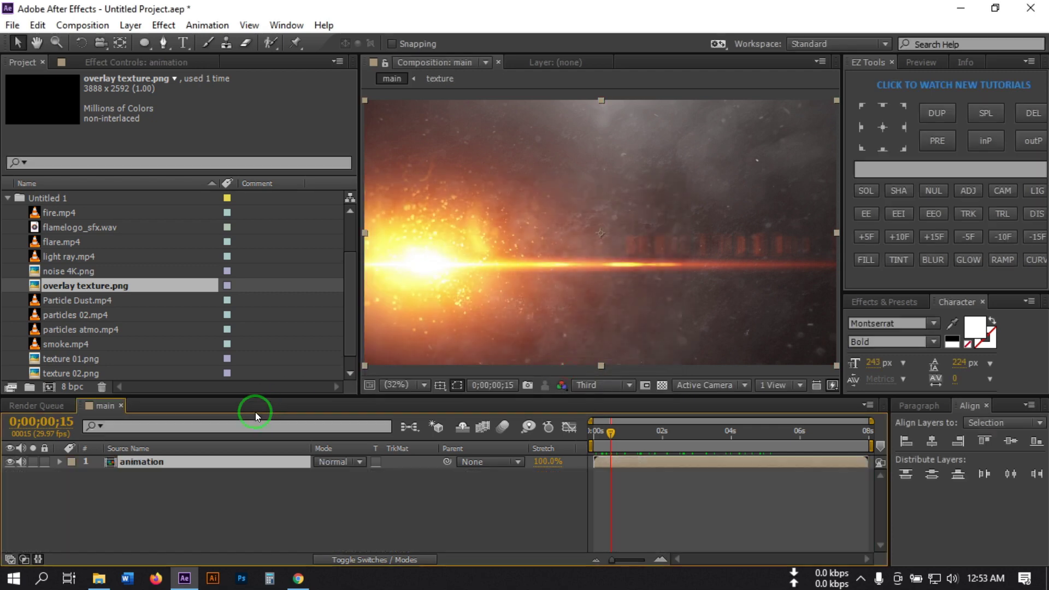
- Apply the Wiggle - position preset to the animation layer
click(129, 461)
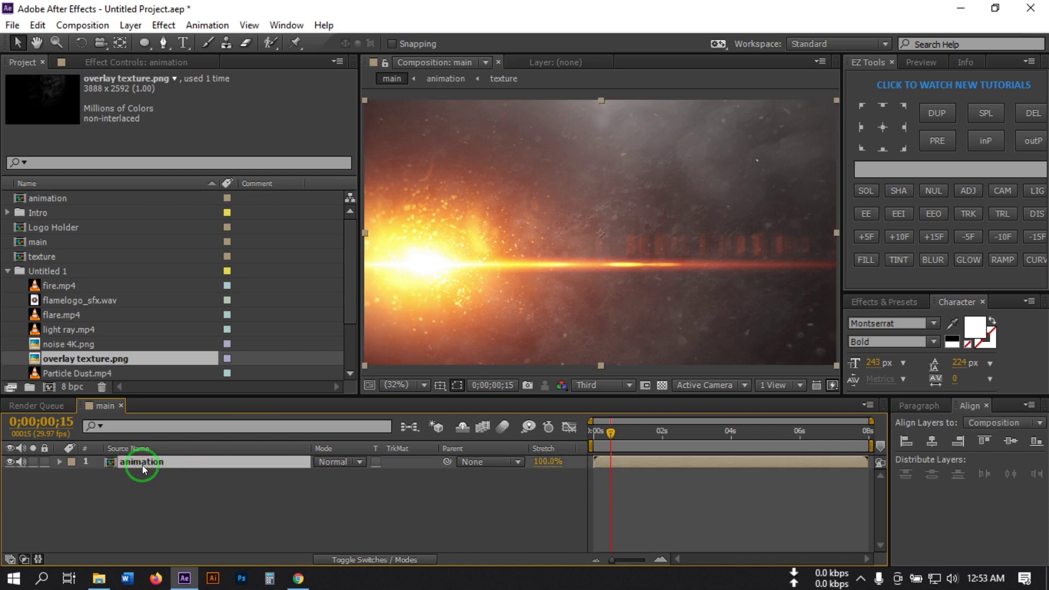
key(ctrl+space)
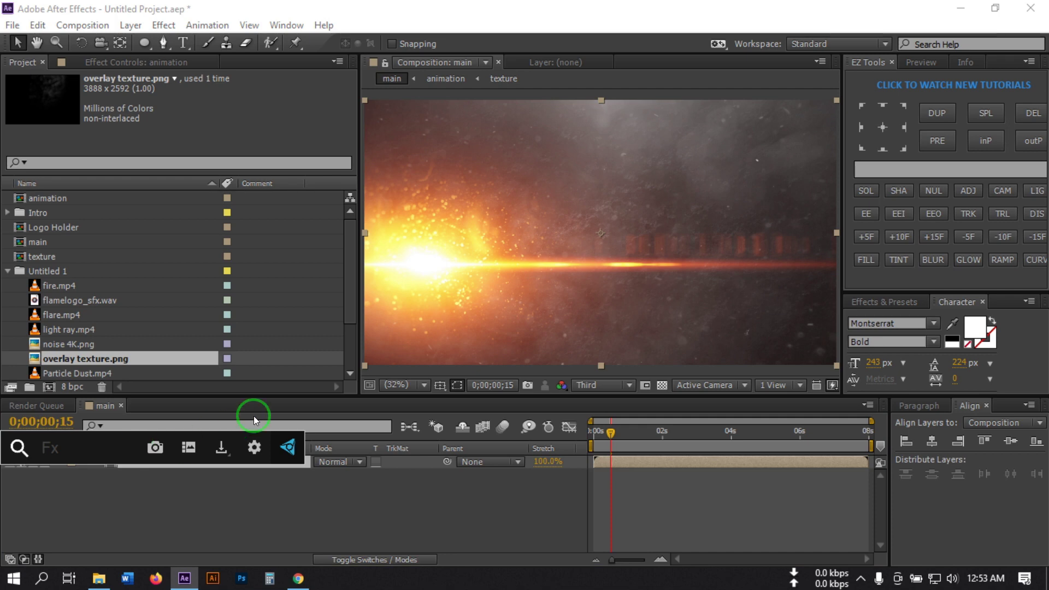
text(wigg)
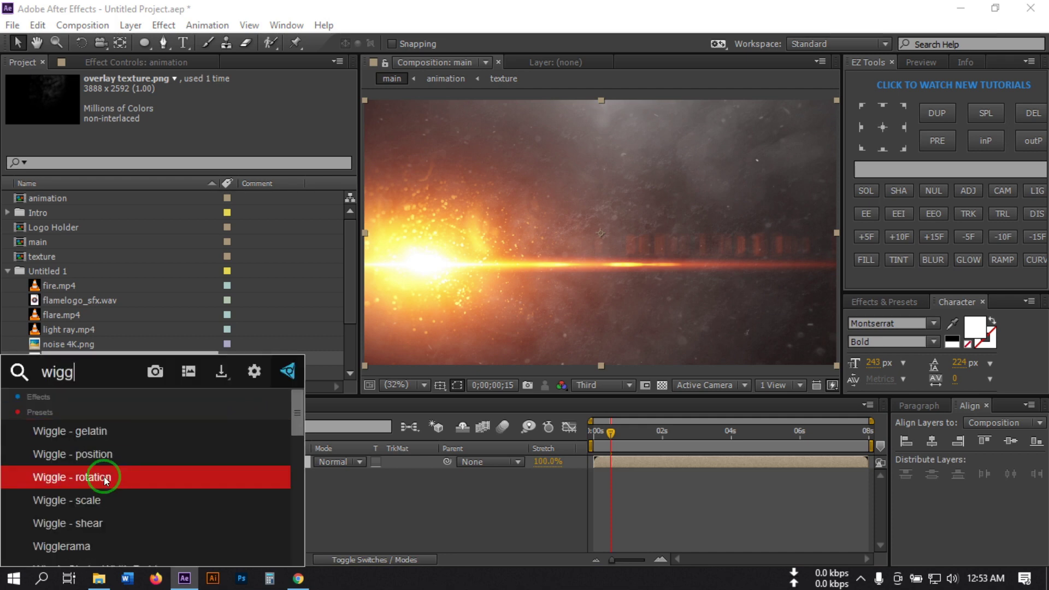
click(77, 456)
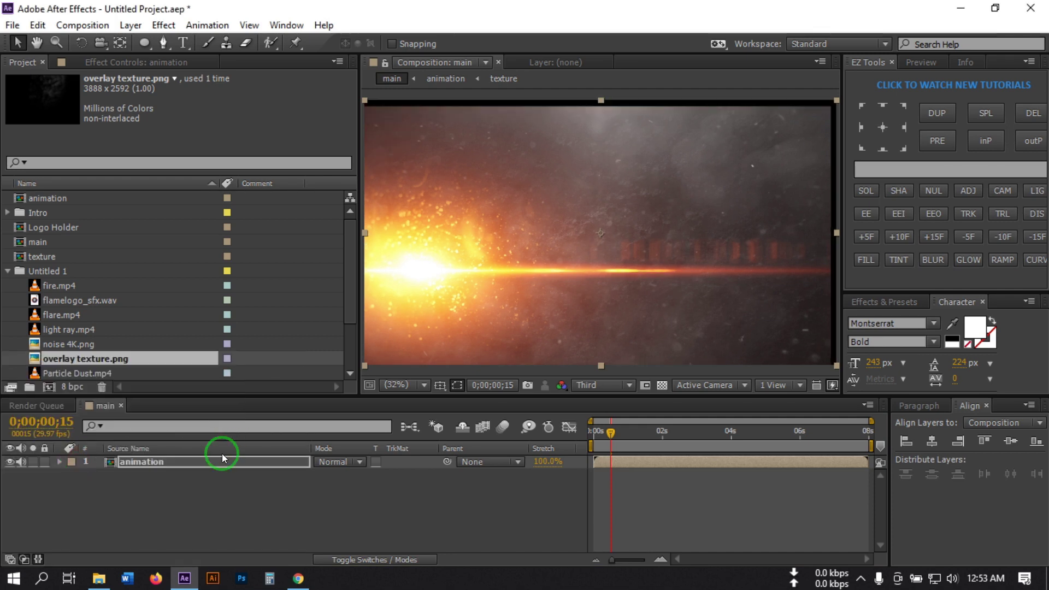
- Scale the animation layer to 107% so the wiggle does not expose its edges
click(155, 463)
key(s)
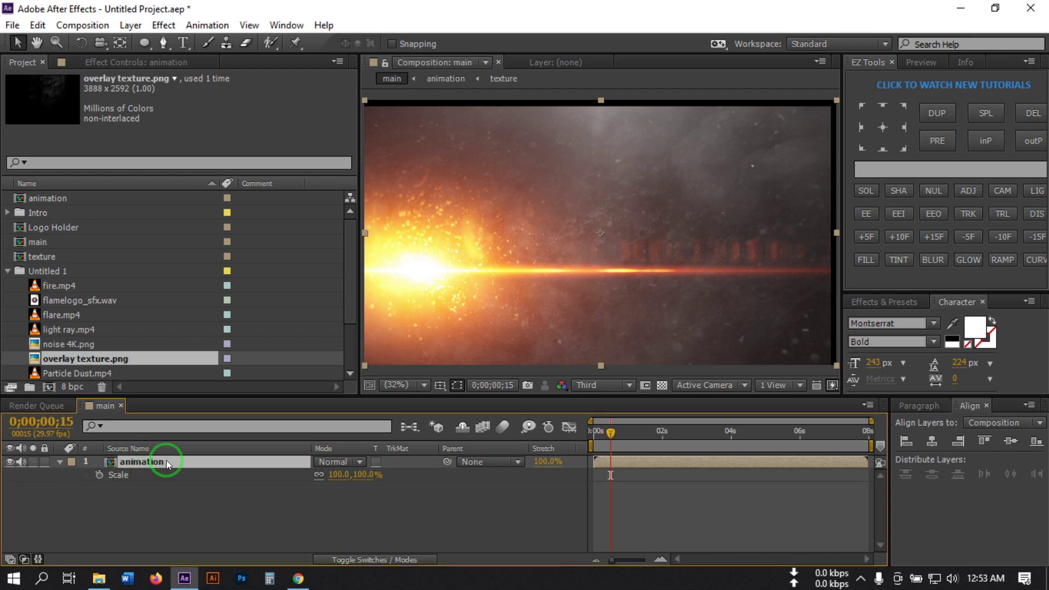
click(333, 476)
text(10)
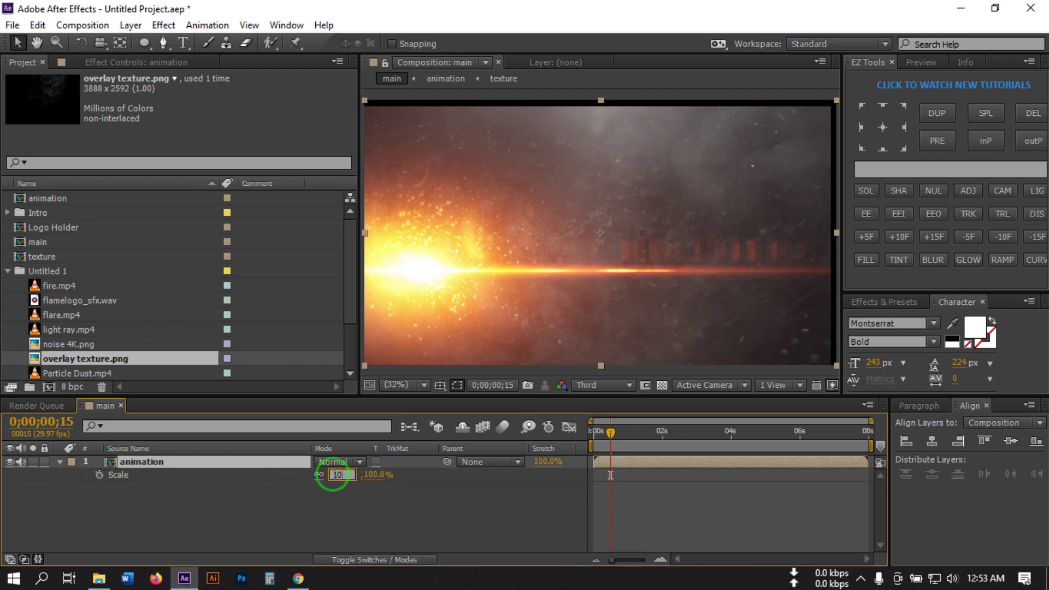
text(7)
key(Return)
click(538, 493)
- Set the Wiggle Speed to 0 and start keyframing it at 0;00;00;14
mouse_move(611, 433)
mouse_down()
mouse_move(617, 438)
mouse_move(587, 435)
mouse_move(621, 436)
mouse_move(589, 443)
mouse_move(603, 443)
mouse_up()
click(417, 443)
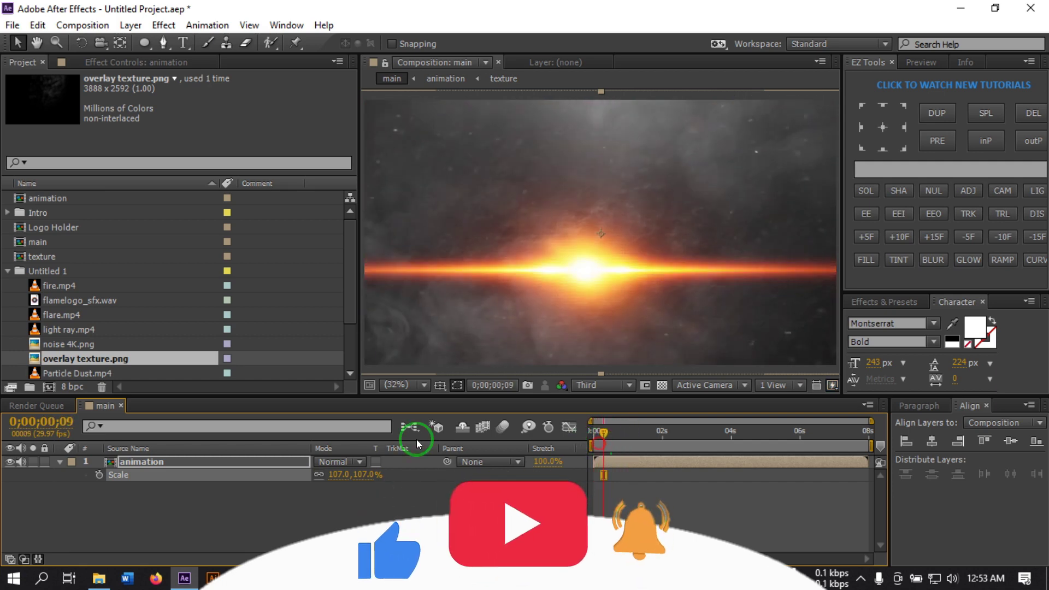
click(90, 62)
click(198, 104)
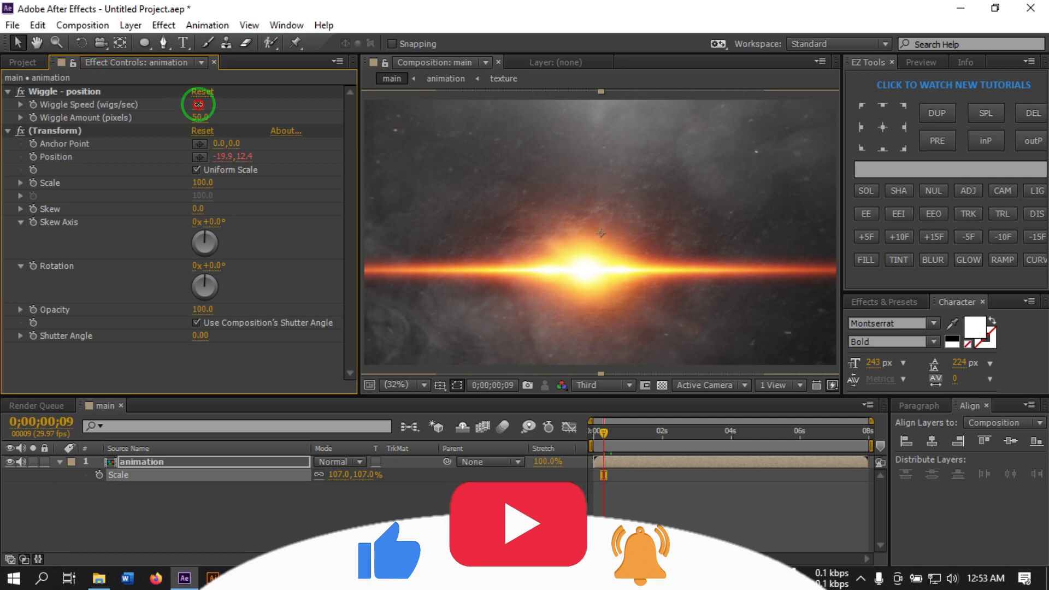
text(0)
click(600, 434)
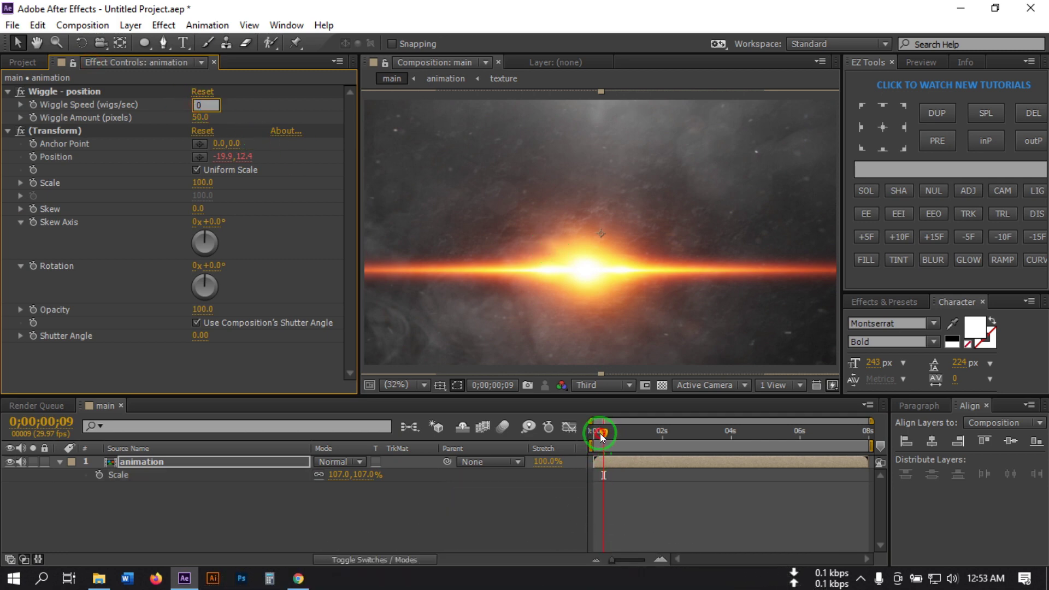
drag(600, 434, 608, 435)
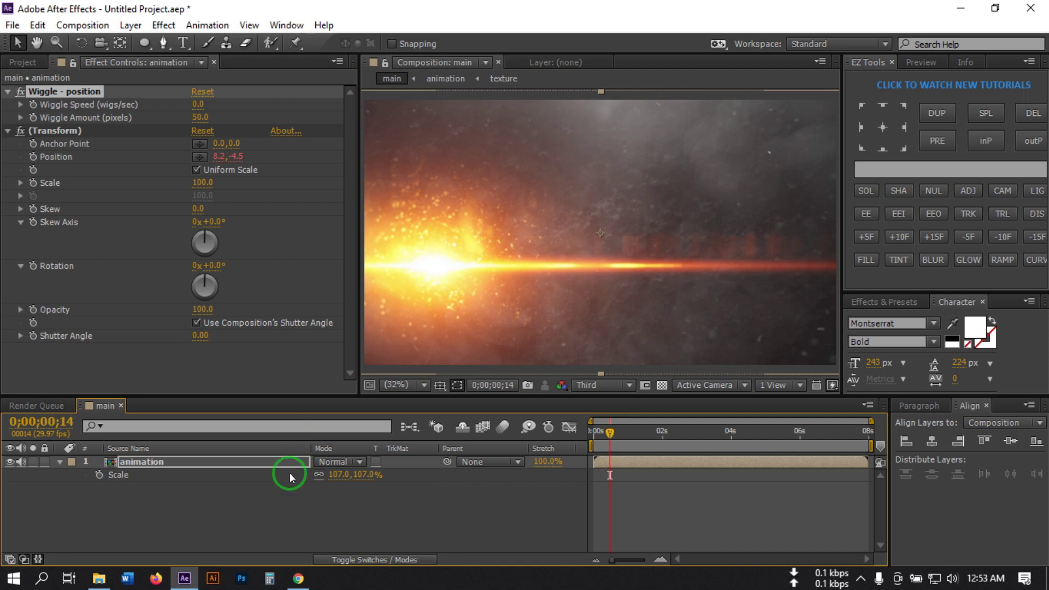
click(33, 104)
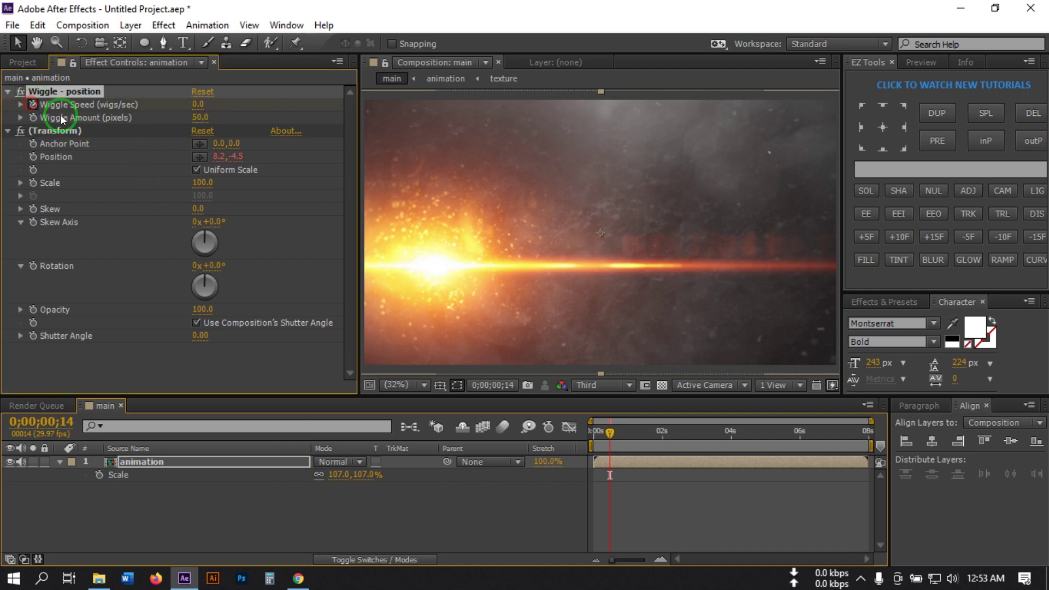
- Keyframe the Wiggle Speed at 1 on 0;00;00;17 and at 0 on 0;00;00;19
key(space)
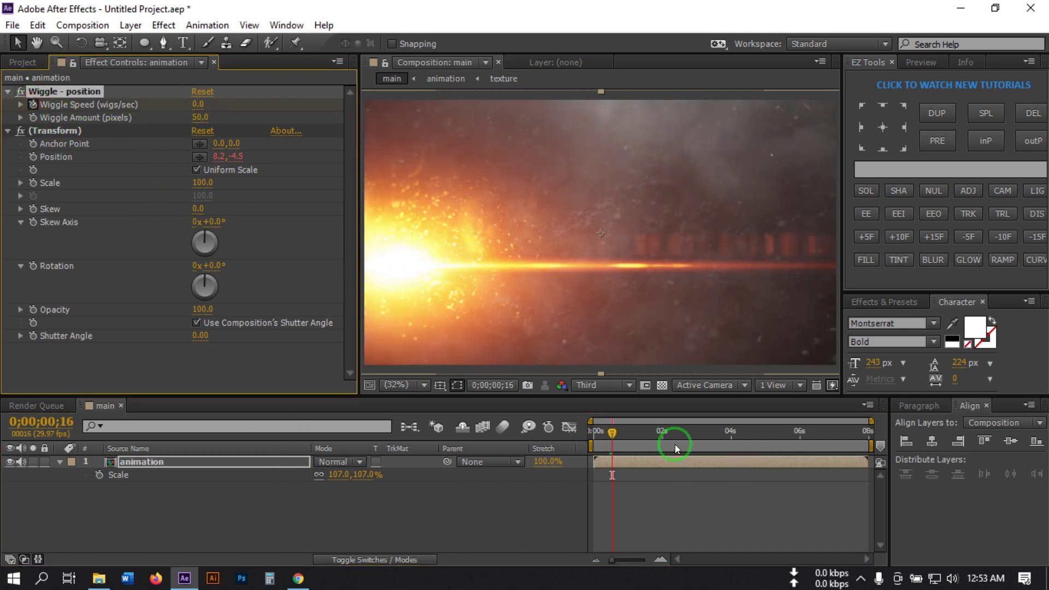
click(198, 103)
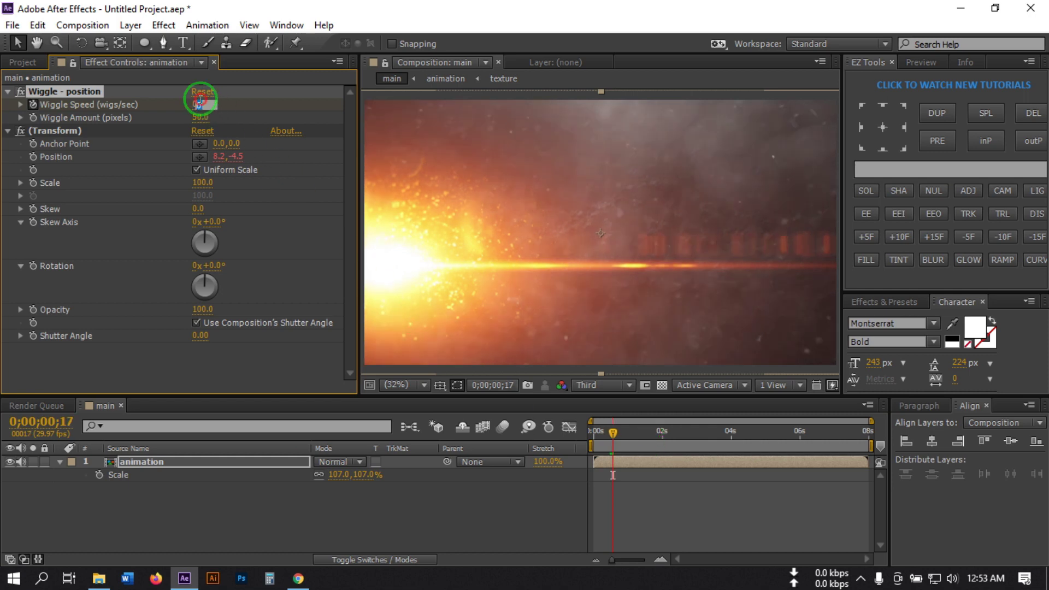
text(1)
click(780, 529)
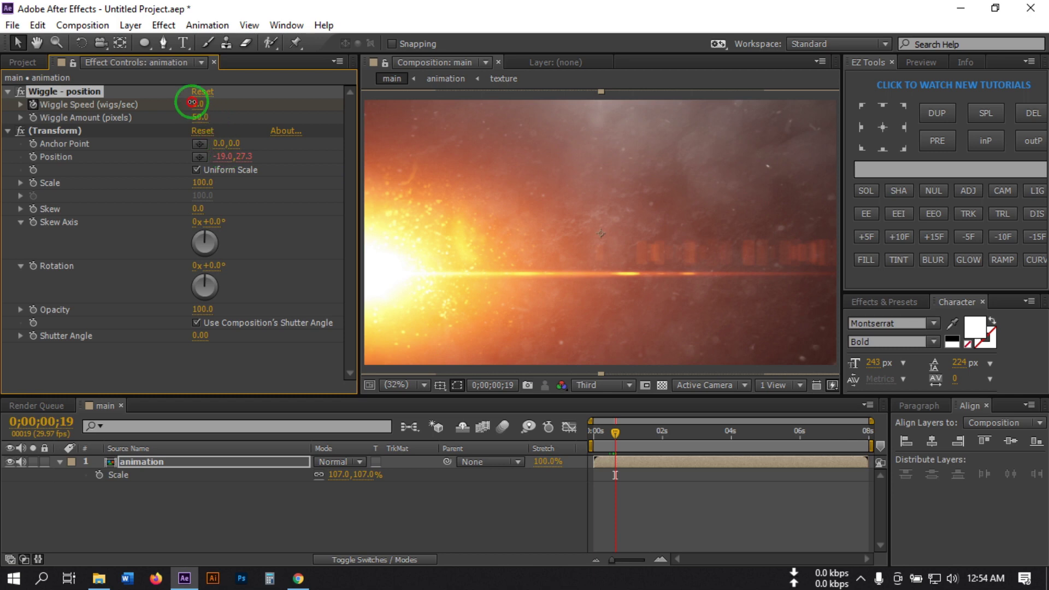
text(0)
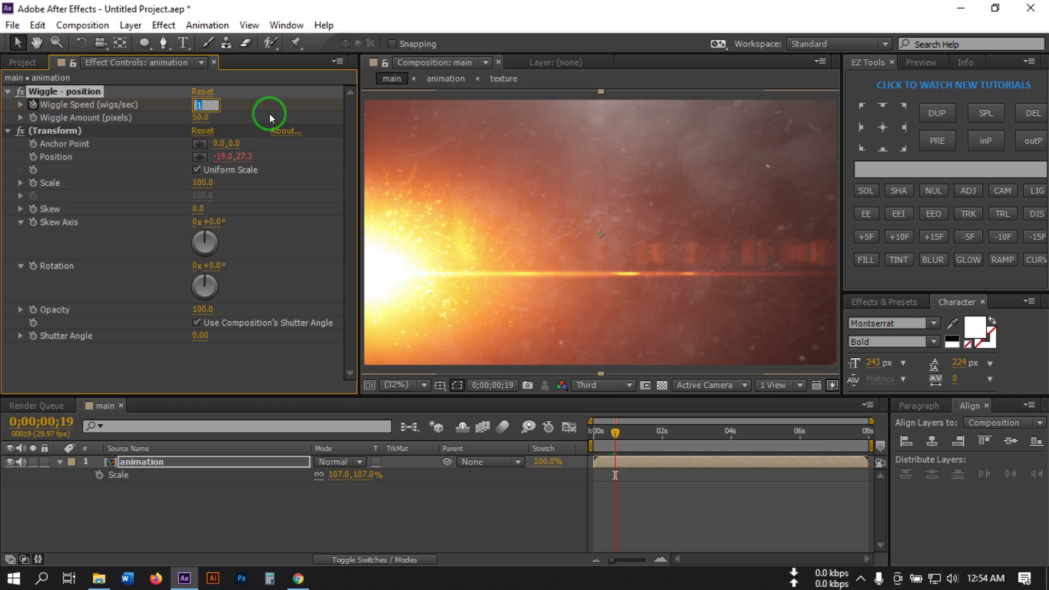
click(424, 247)
- Play the intro from the start to check the shake, move the playhead to 0;00;01;10, and collapse the animation layer
mouse_move(609, 437)
mouse_down()
mouse_move(617, 437)
mouse_move(594, 435)
mouse_up()
key(space)
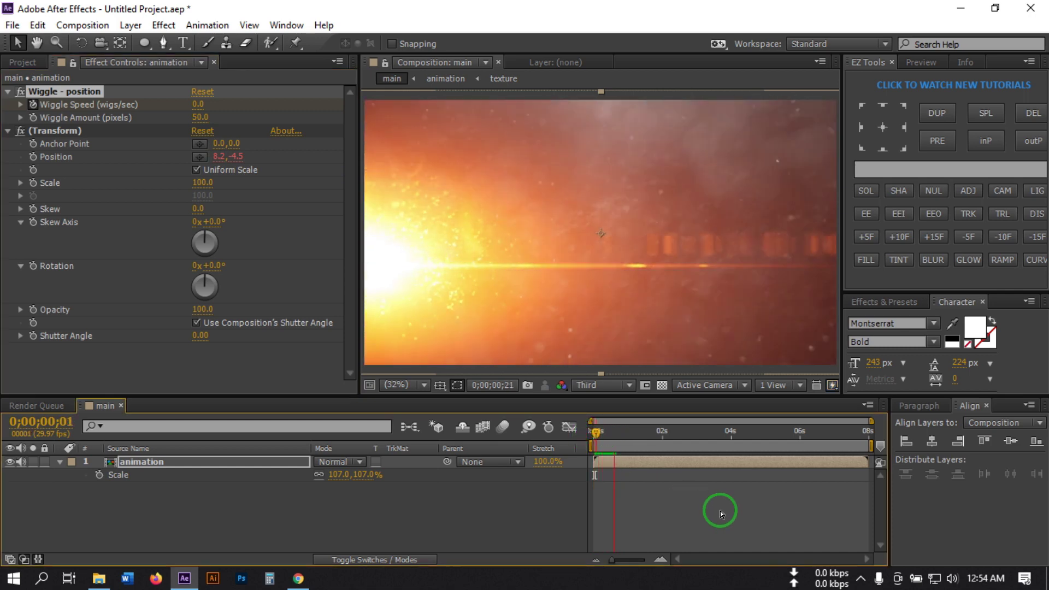
click(598, 440)
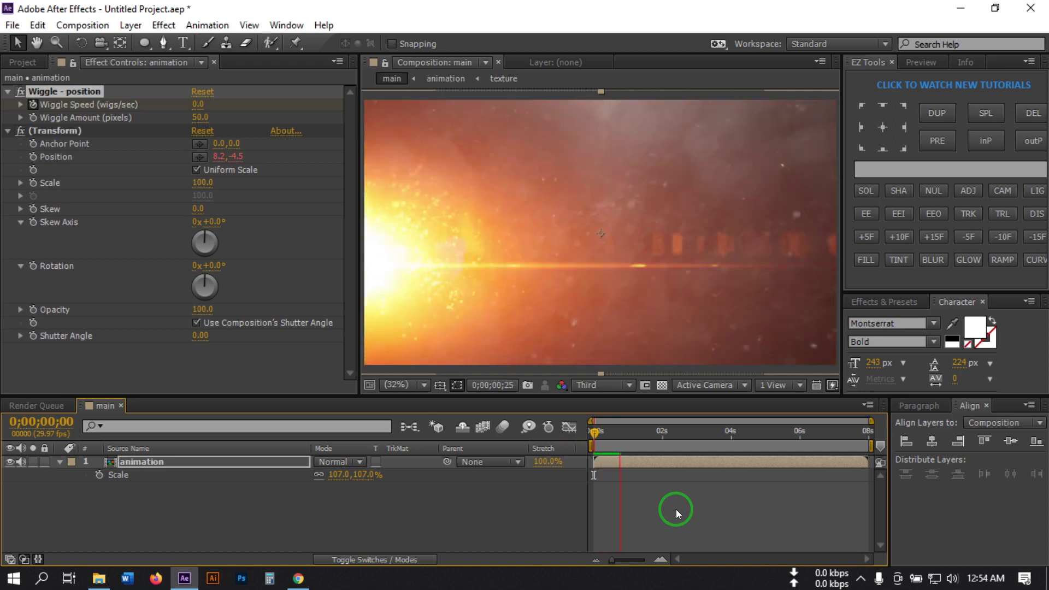
drag(621, 436, 569, 438)
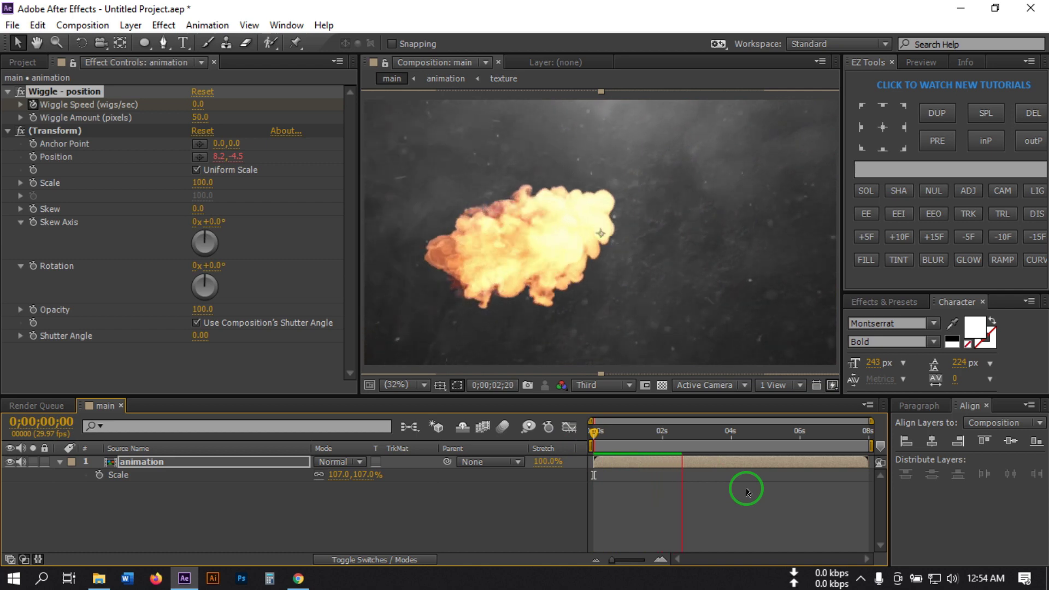
drag(698, 444, 640, 452)
click(64, 503)
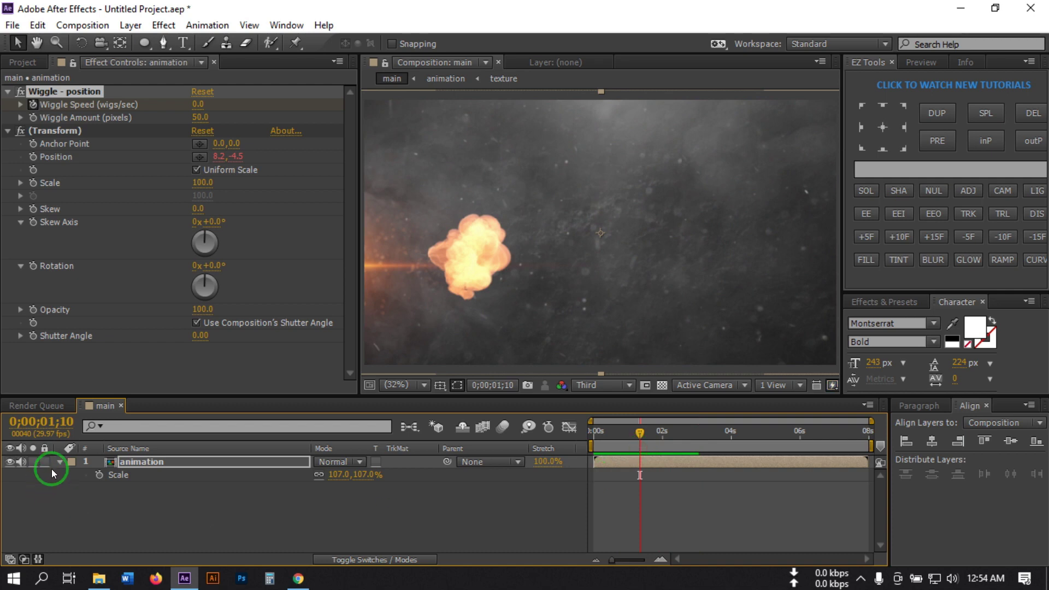
click(59, 462)
click(70, 490)
- Add flamelogo_sfx.wav below the animation layer and pre-compose it as Audio, moving all attributes into the new composition
click(22, 64)
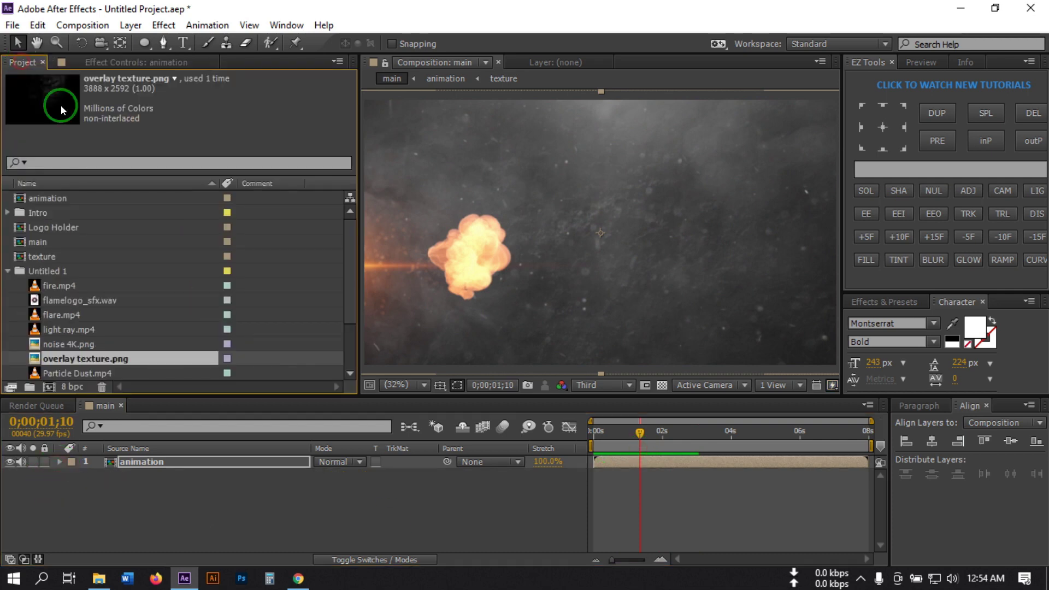
drag(46, 302, 119, 520)
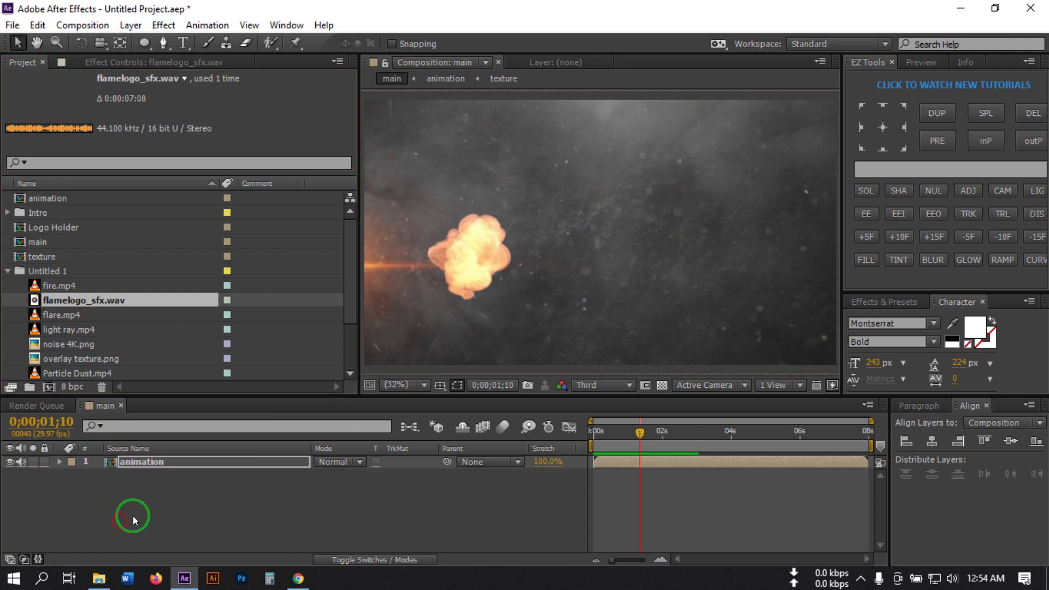
right_click(126, 475)
click(173, 485)
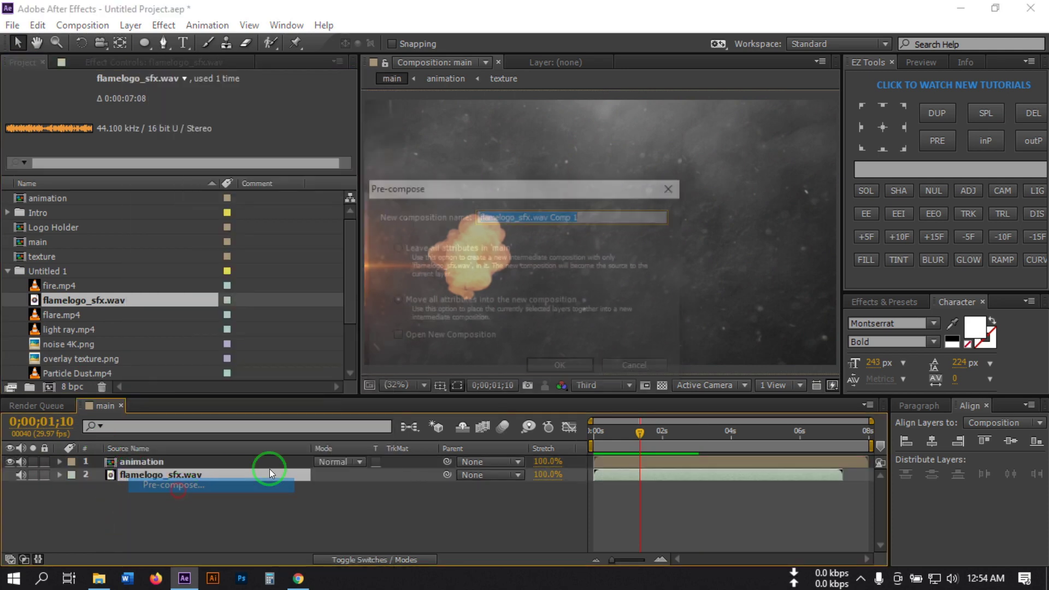
text(Audio)
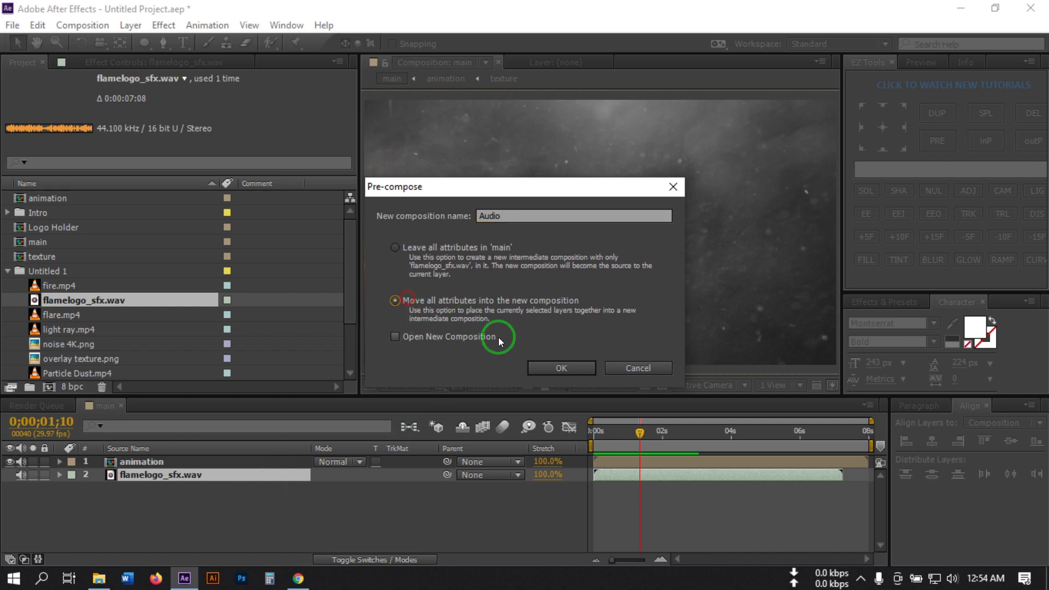
click(548, 372)
click(178, 509)
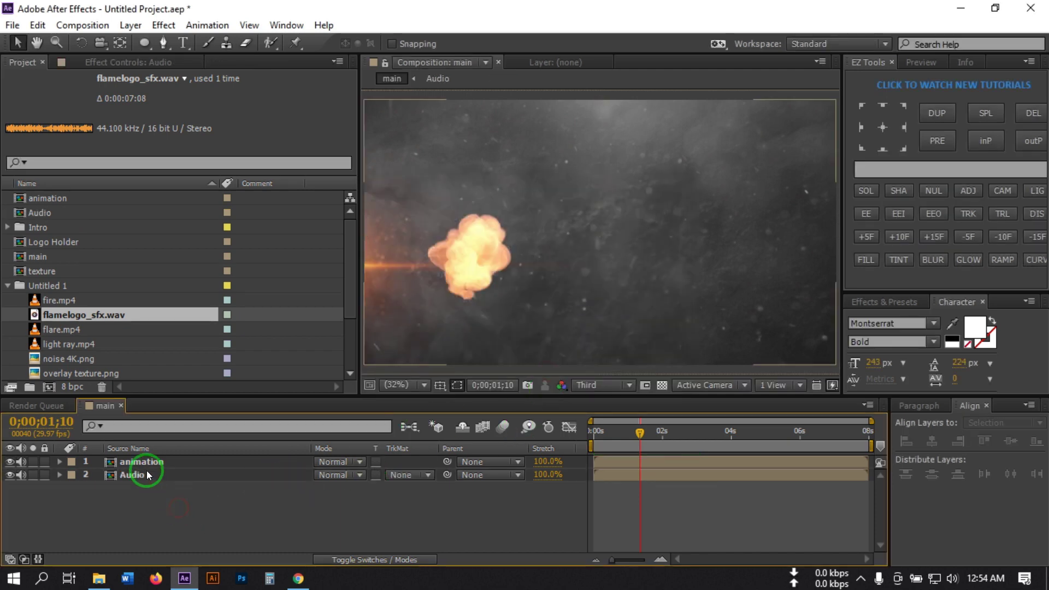
- Move the playhead to 0;00;01;18, show the title/action safe guides, and leave all layers deselected
click(142, 464)
drag(618, 438, 650, 447)
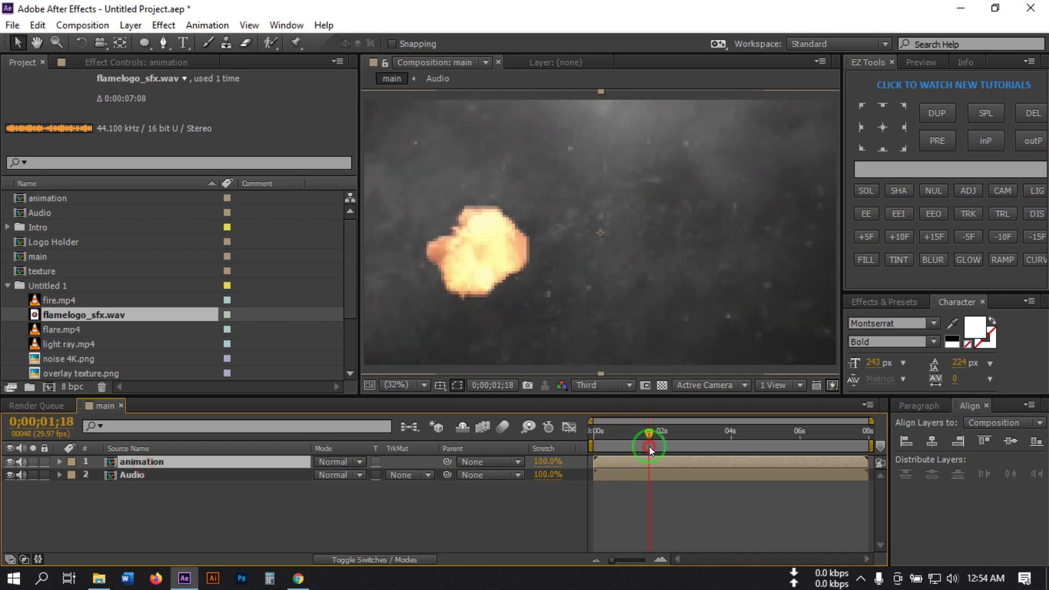
click(440, 385)
click(489, 404)
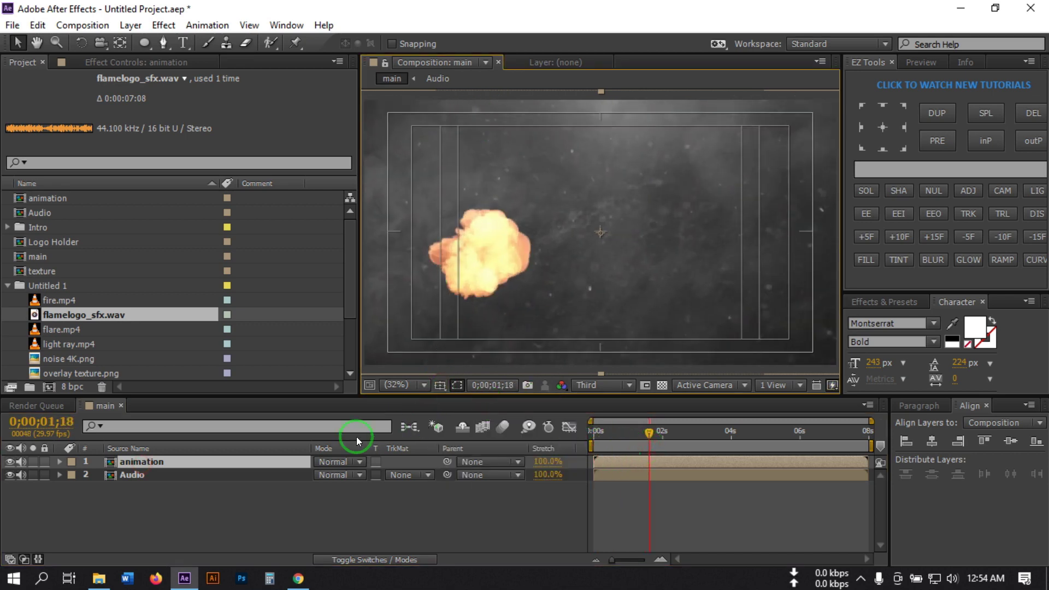
click(191, 478)
click(131, 500)
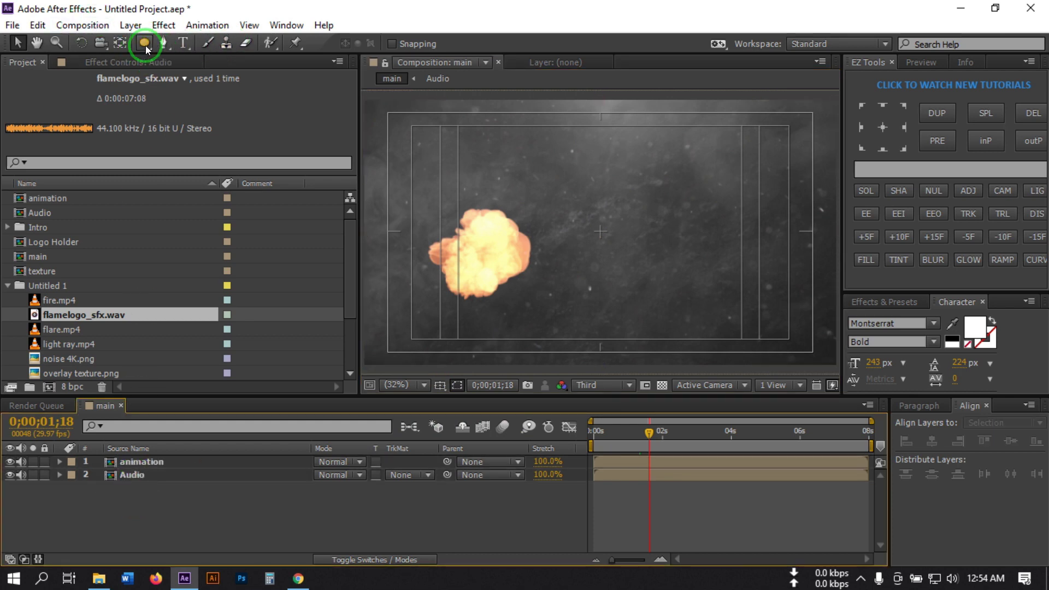
- Create a black 1920 x 1080 px solid named Black bar above the animation layer
right_click(143, 507)
mouse_move(206, 350)
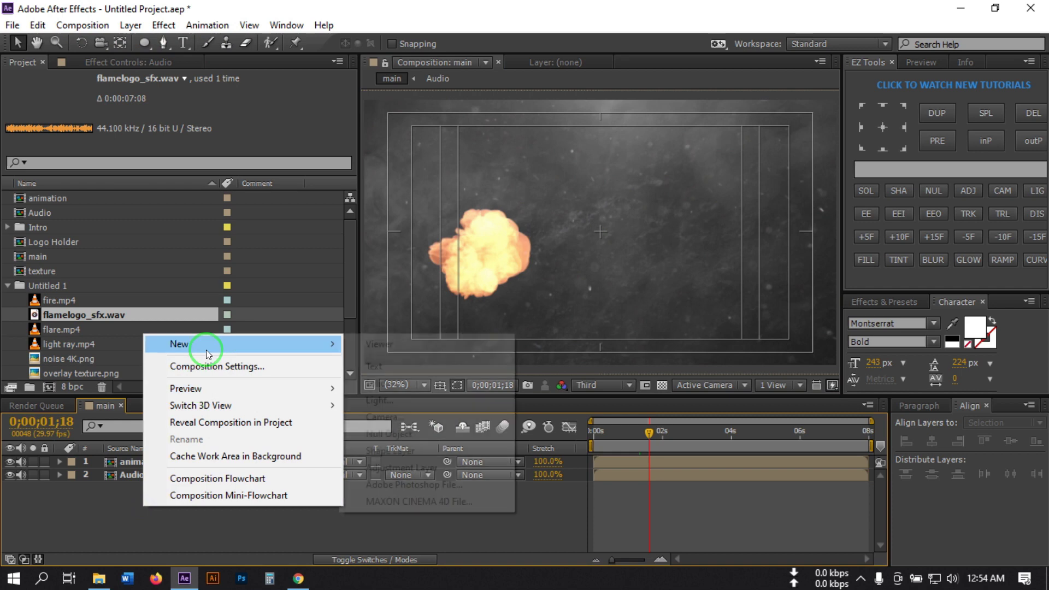
click(382, 383)
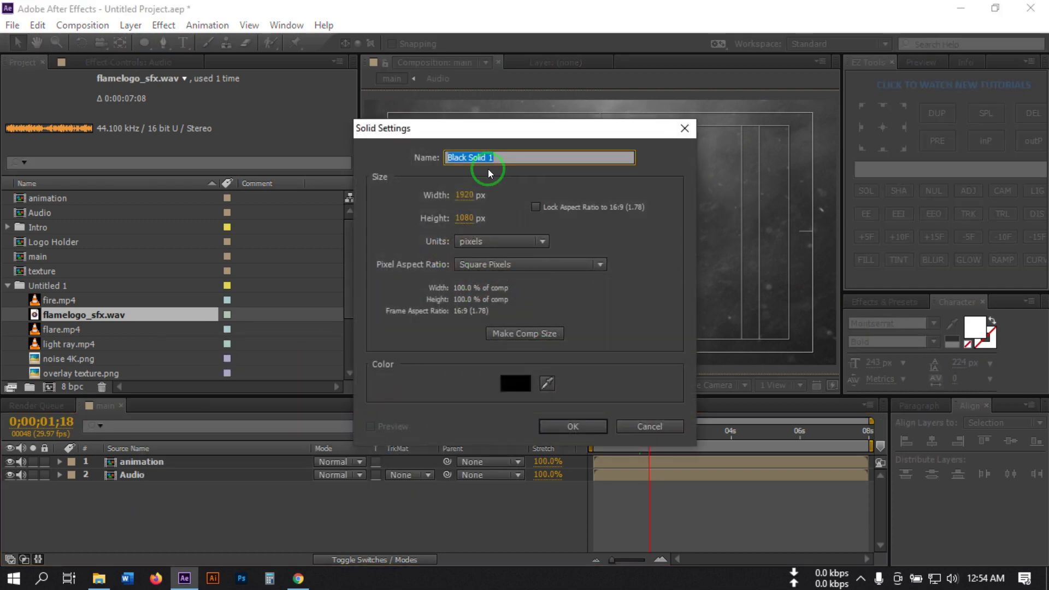
text(B)
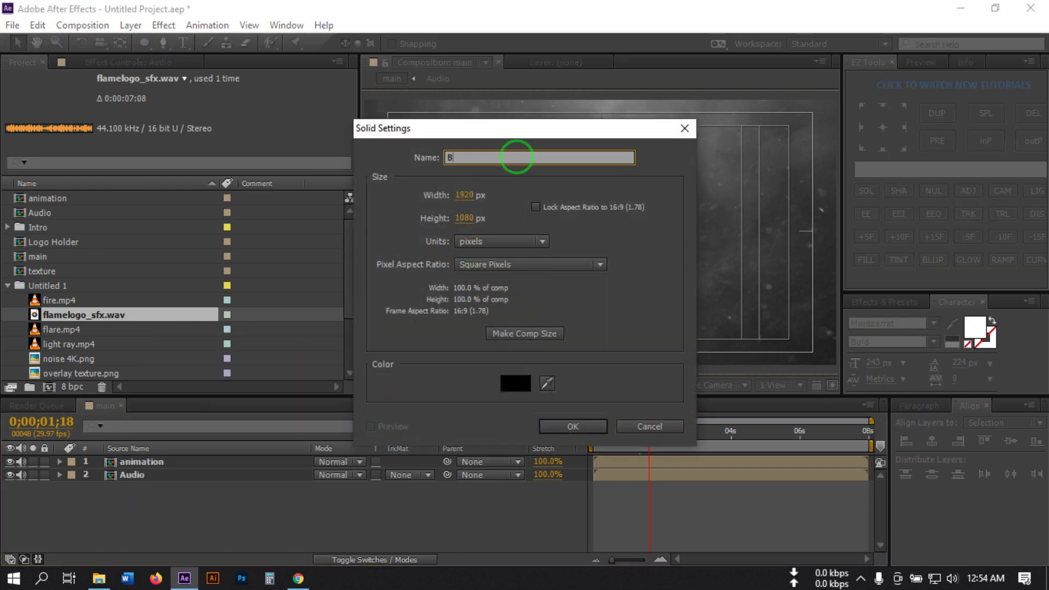
text(lack bar)
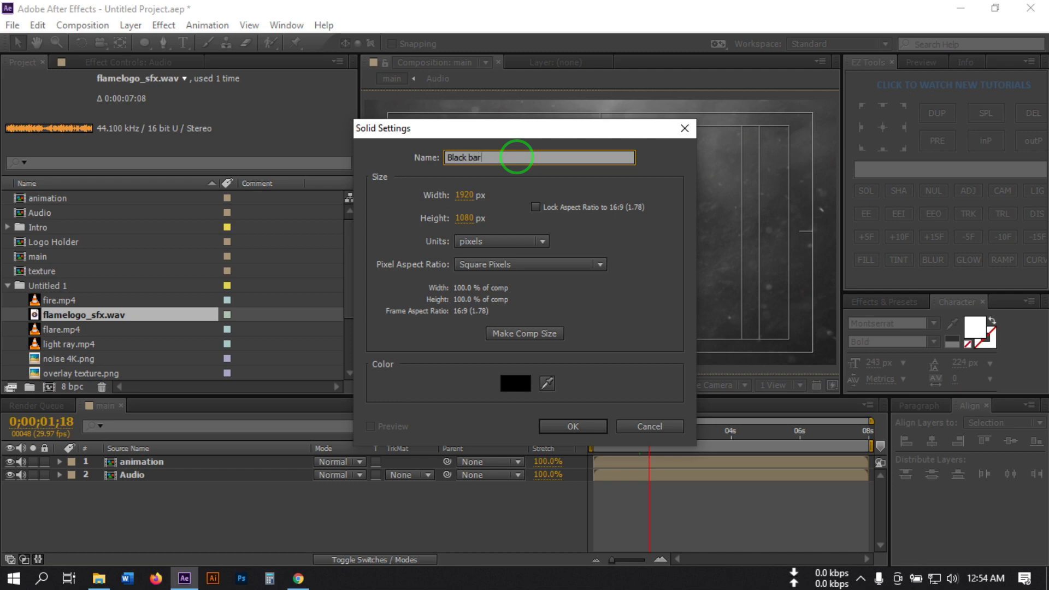
click(583, 425)
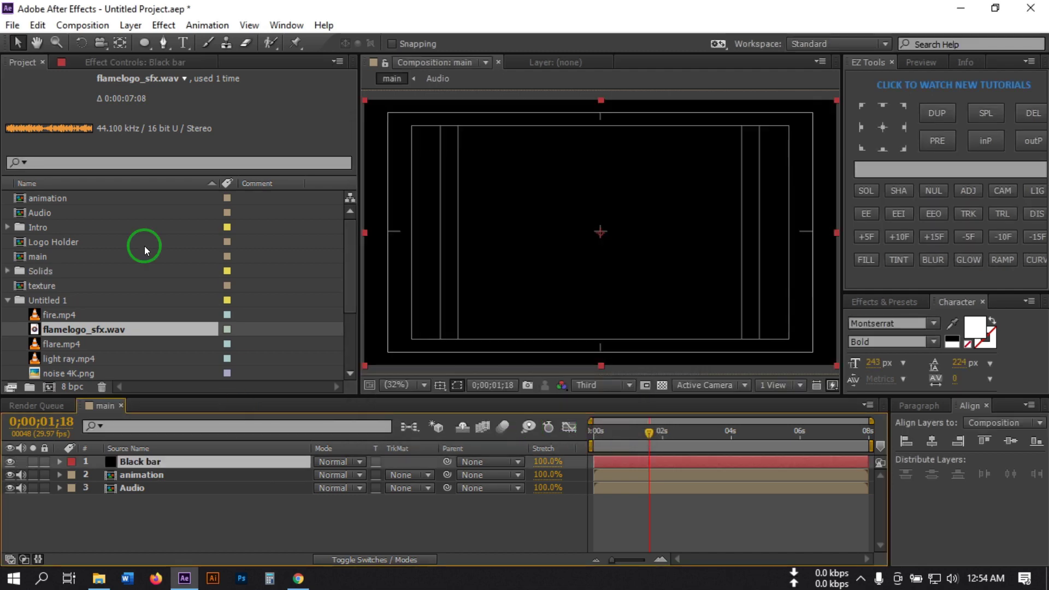
- Draw a full-width rectangular mask on the Black bar layer, spanning from the upper to the lower action-safe line
click(141, 43)
drag(142, 43, 201, 47)
drag(357, 110, 370, 120)
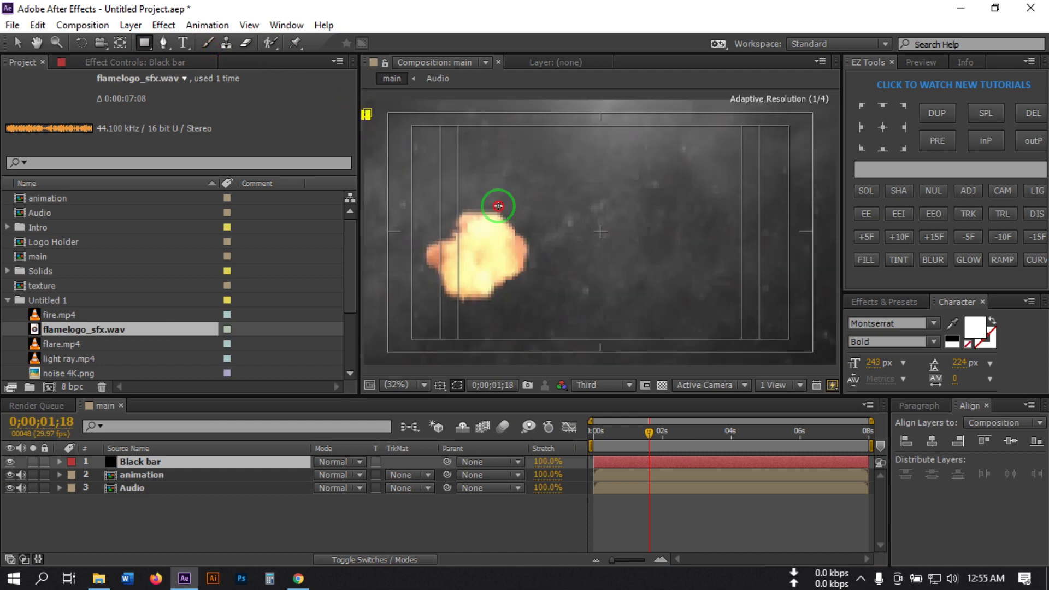
drag(498, 206, 839, 352)
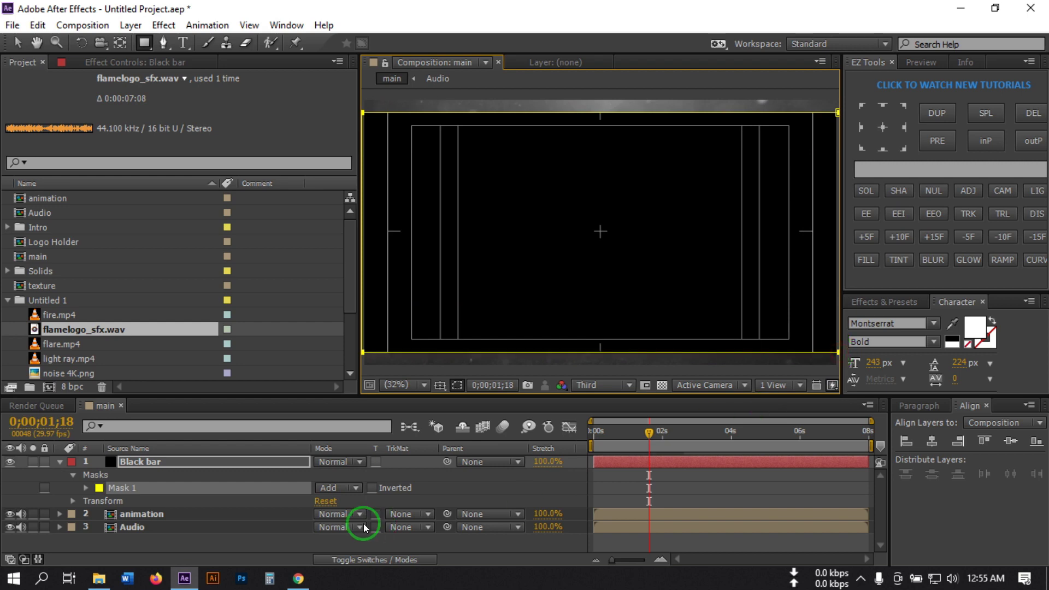
- Invert the Black bar layer's mask so only letterbox bars remain, and collapse the layer
click(372, 488)
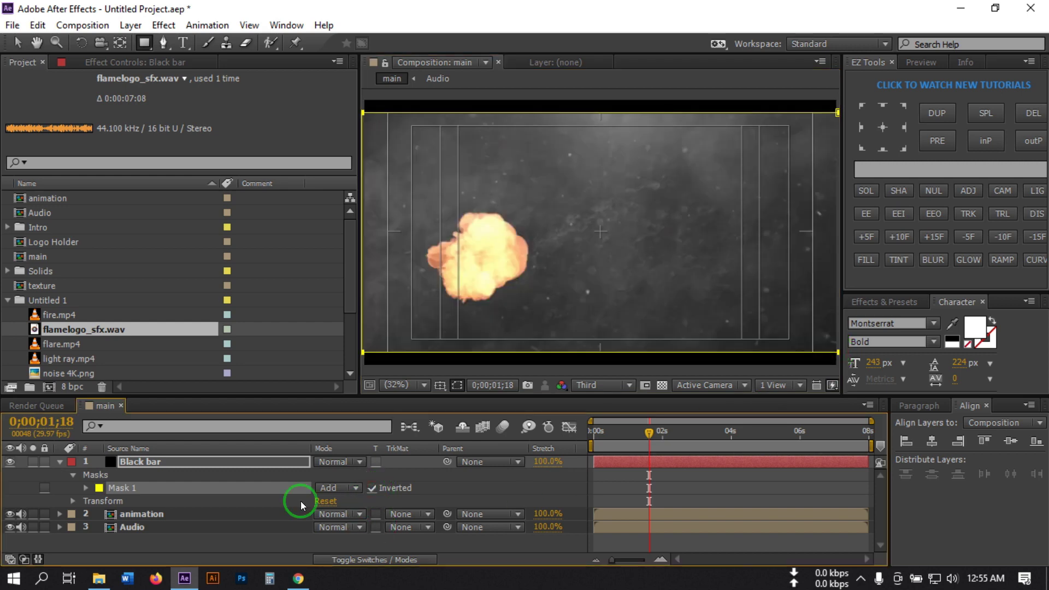
click(328, 488)
click(316, 485)
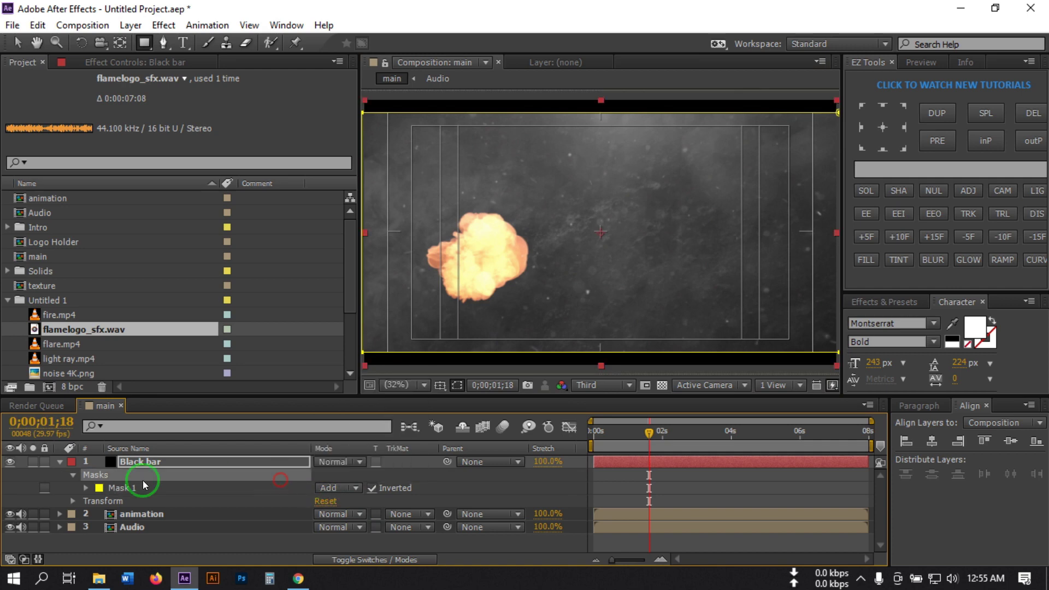
click(59, 462)
click(158, 527)
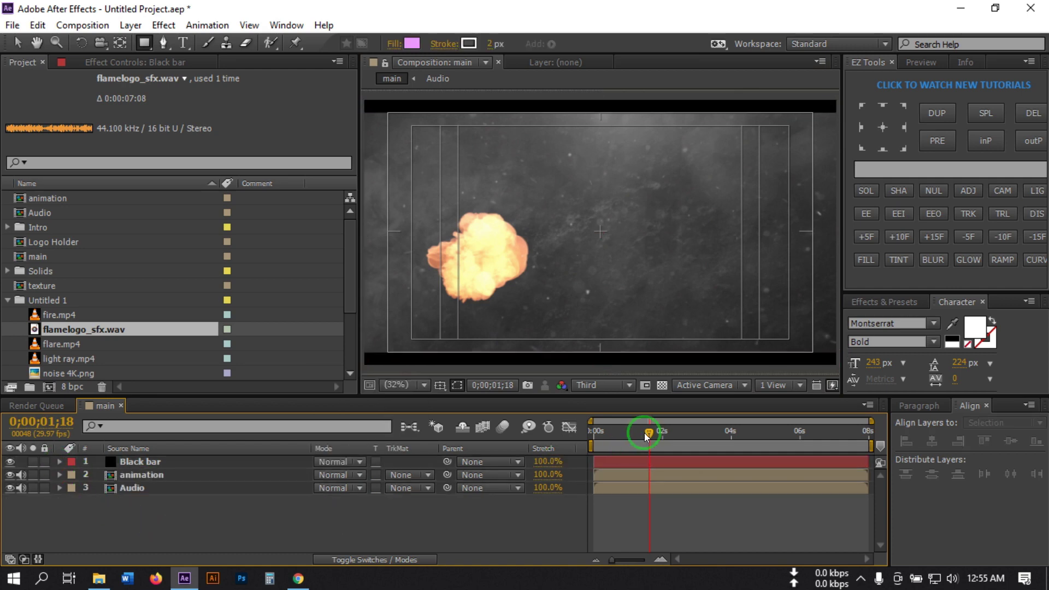
- Hide the title/action safe guides and play the intro from the start
drag(645, 433, 616, 438)
click(456, 385)
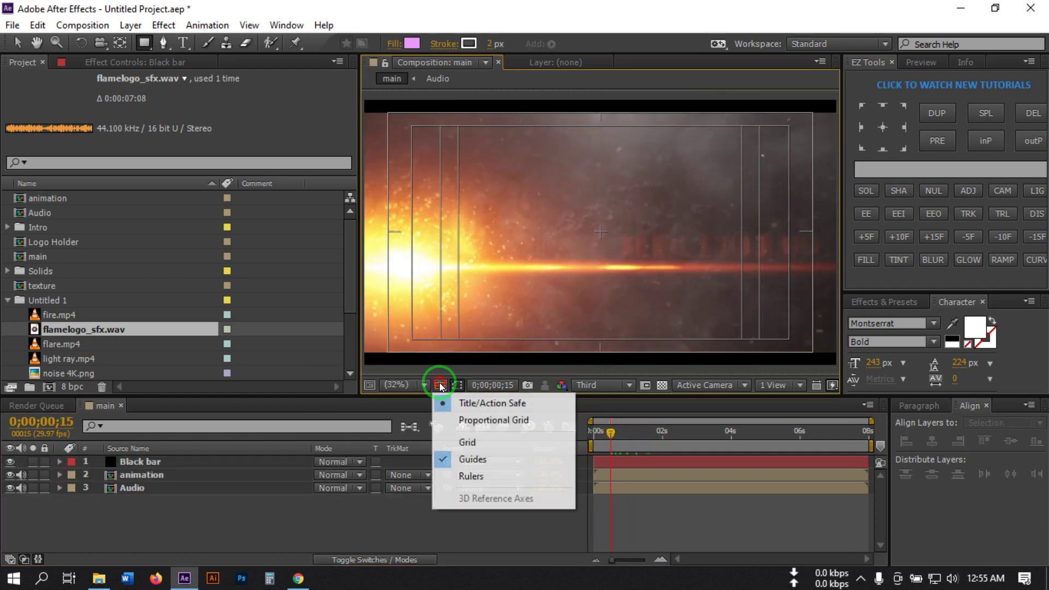
click(445, 402)
click(435, 507)
drag(604, 432, 559, 437)
key(space)
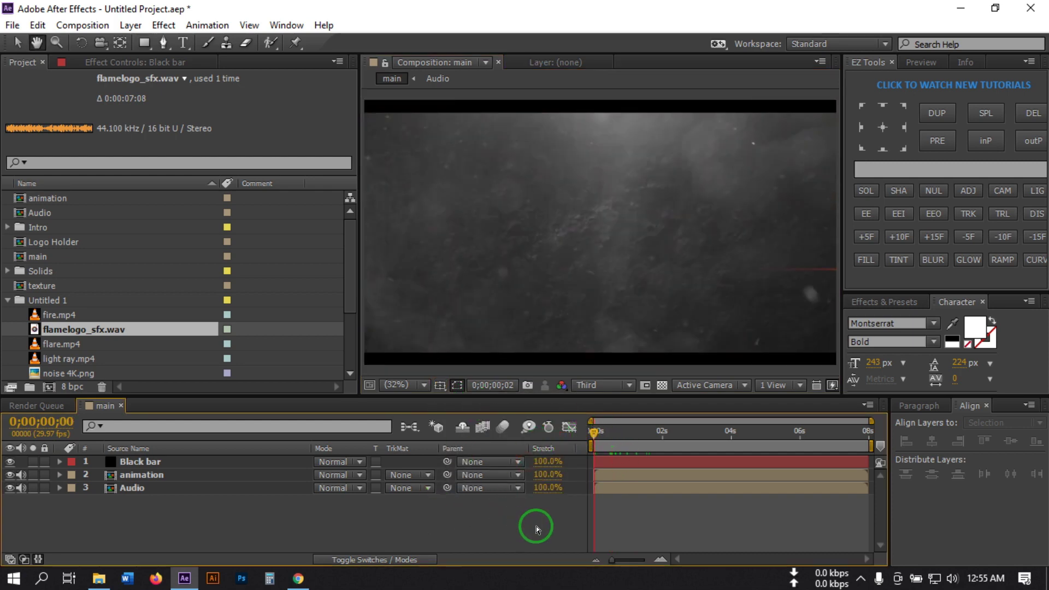